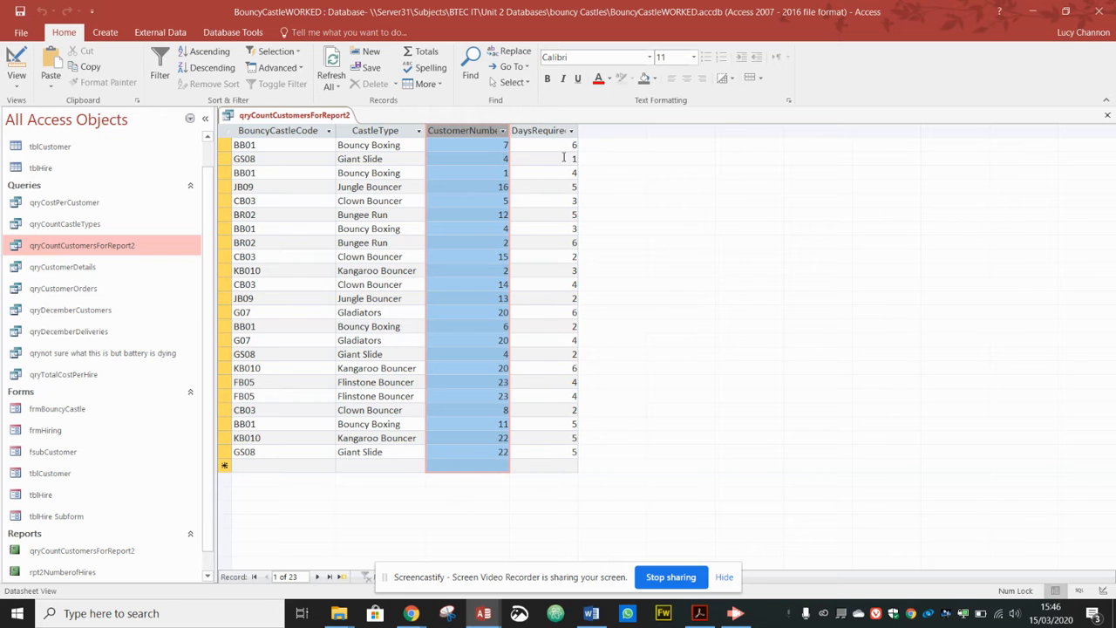
# Step: Check the DaysRequired results against the brief, then switch qryCountCustomersForReport2 to Design view
pyautogui.click(538, 131)
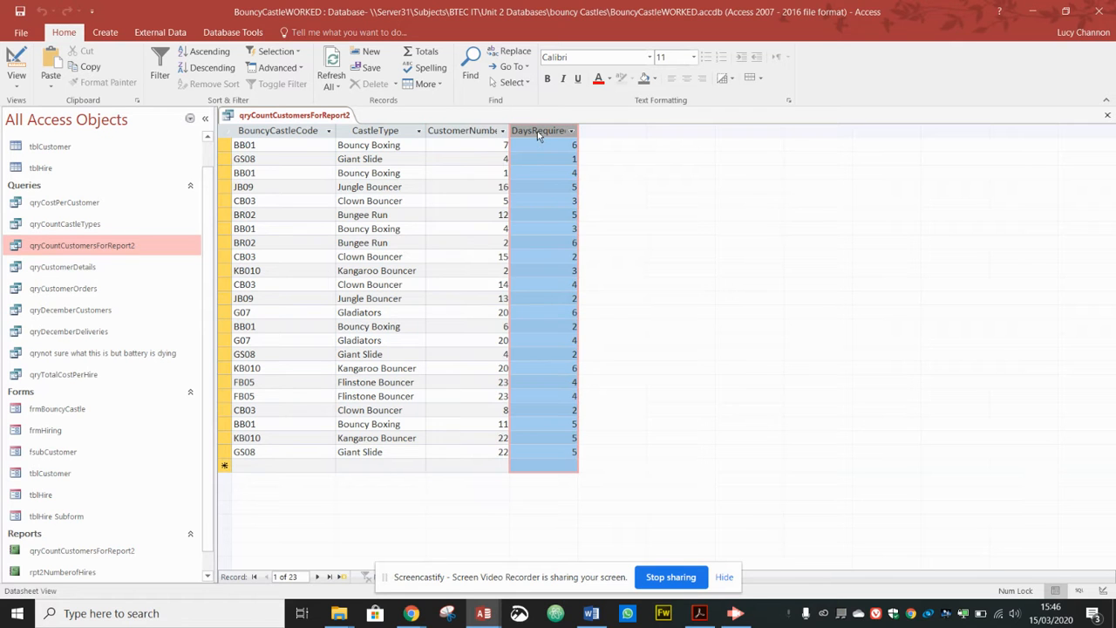
pyautogui.hotkey('alt', 'Tab')
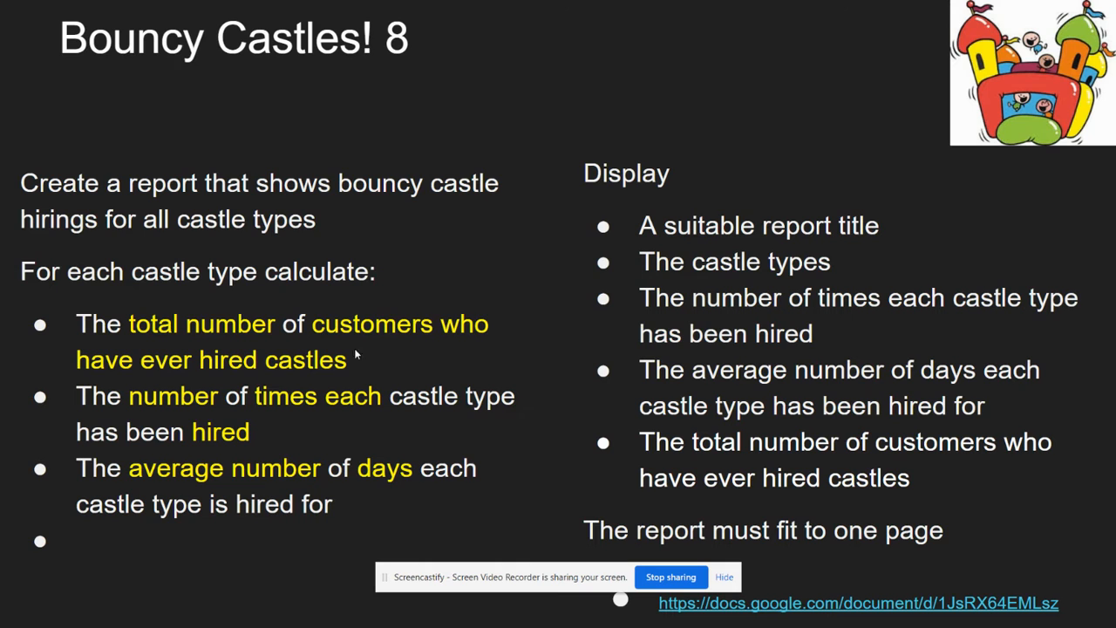
pyautogui.hotkey('alt', 'Tab')
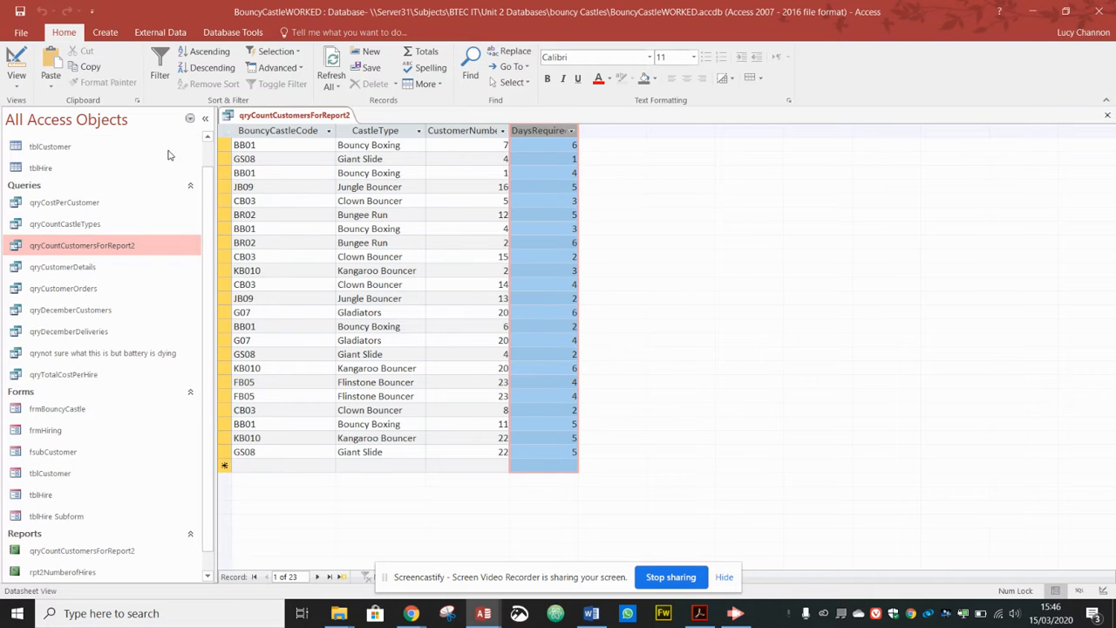
pyautogui.click(16, 65)
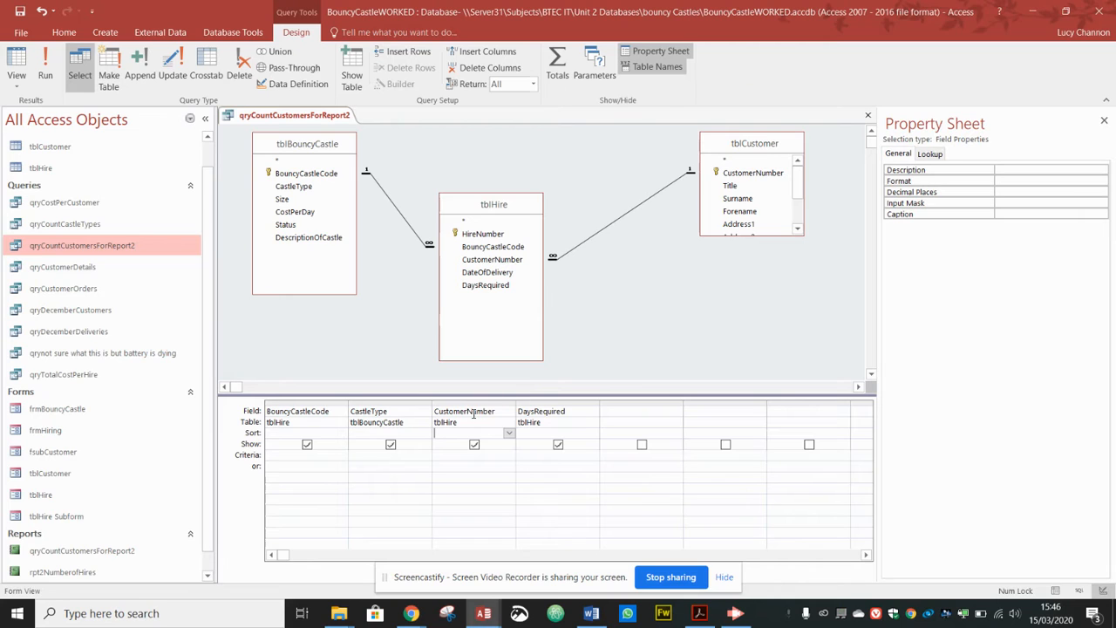
# Step: Add a Totals row, set CustomerNumber to Count, run the query (21 rows), and close it
pyautogui.click(563, 68)
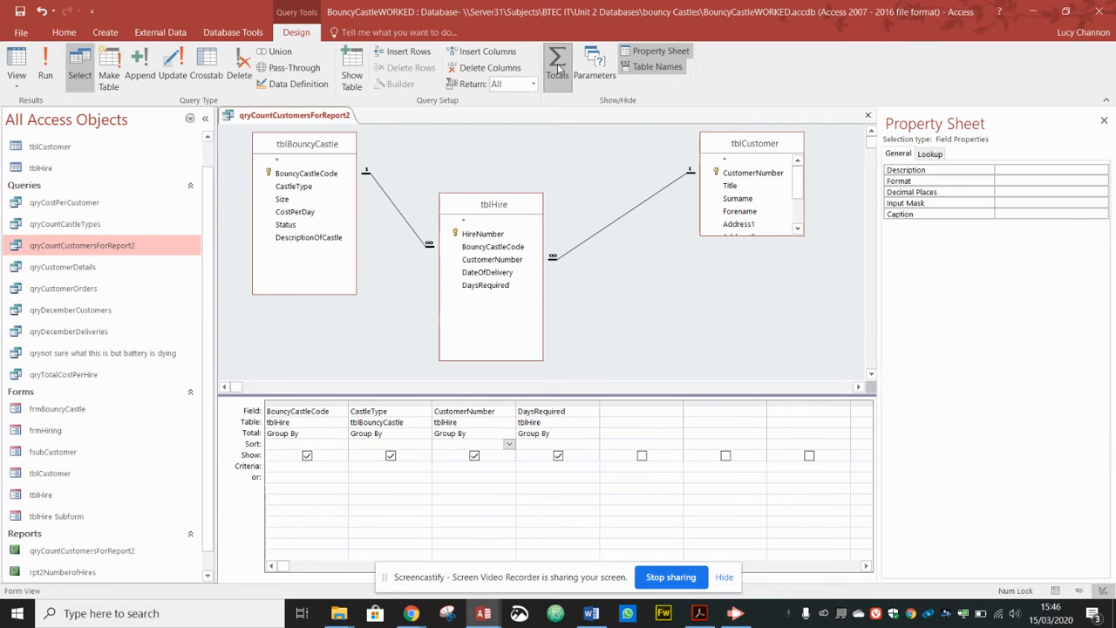
pyautogui.click(499, 434)
pyautogui.click(510, 438)
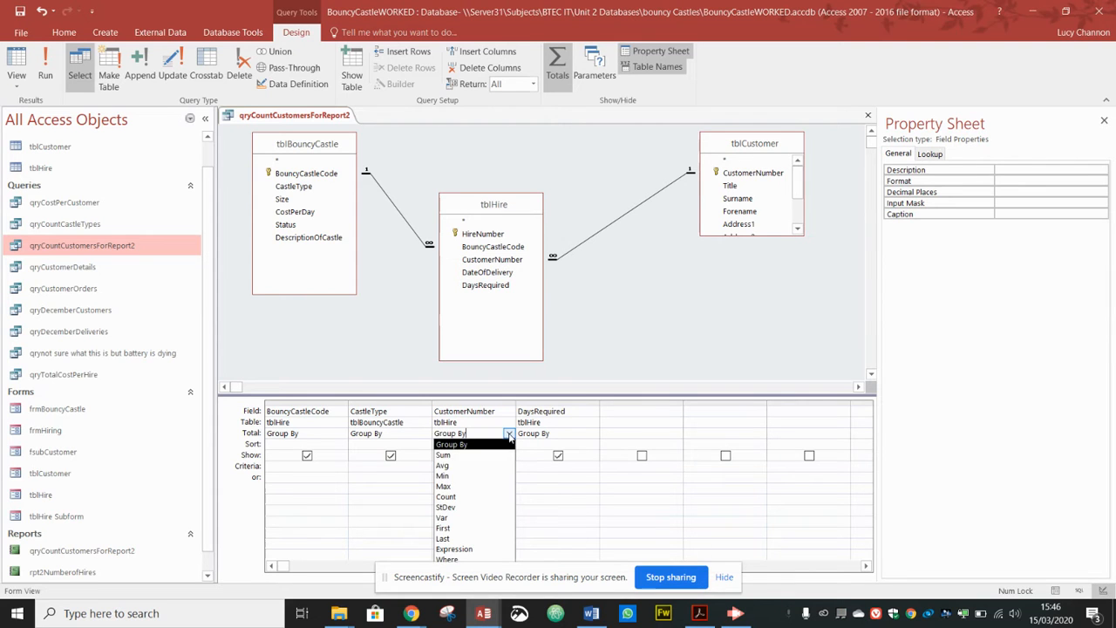
pyautogui.click(446, 496)
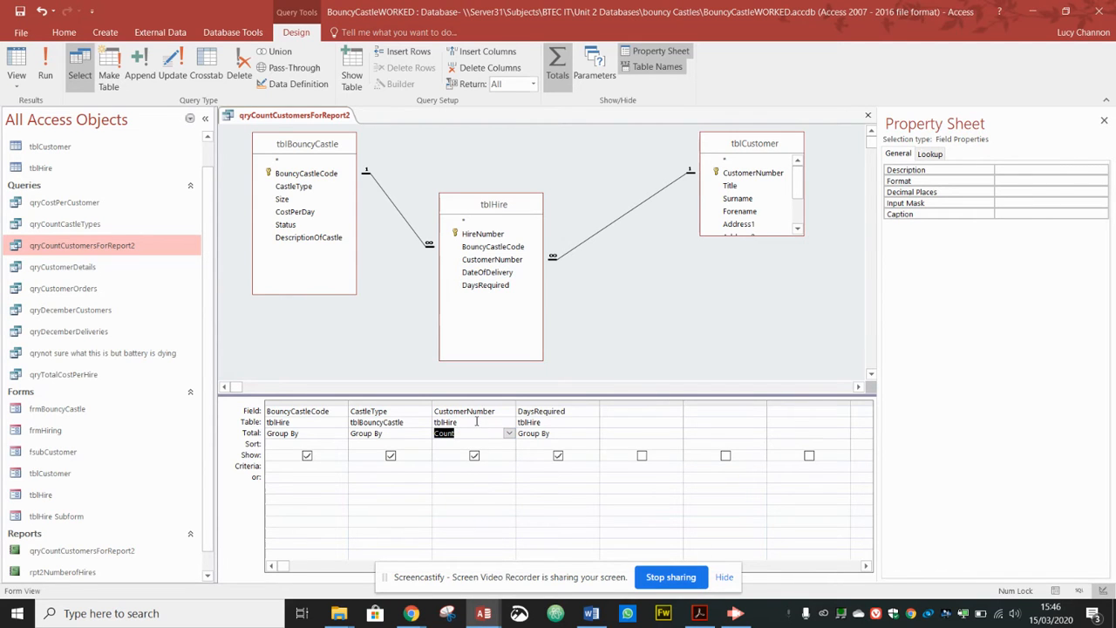
pyautogui.click(48, 67)
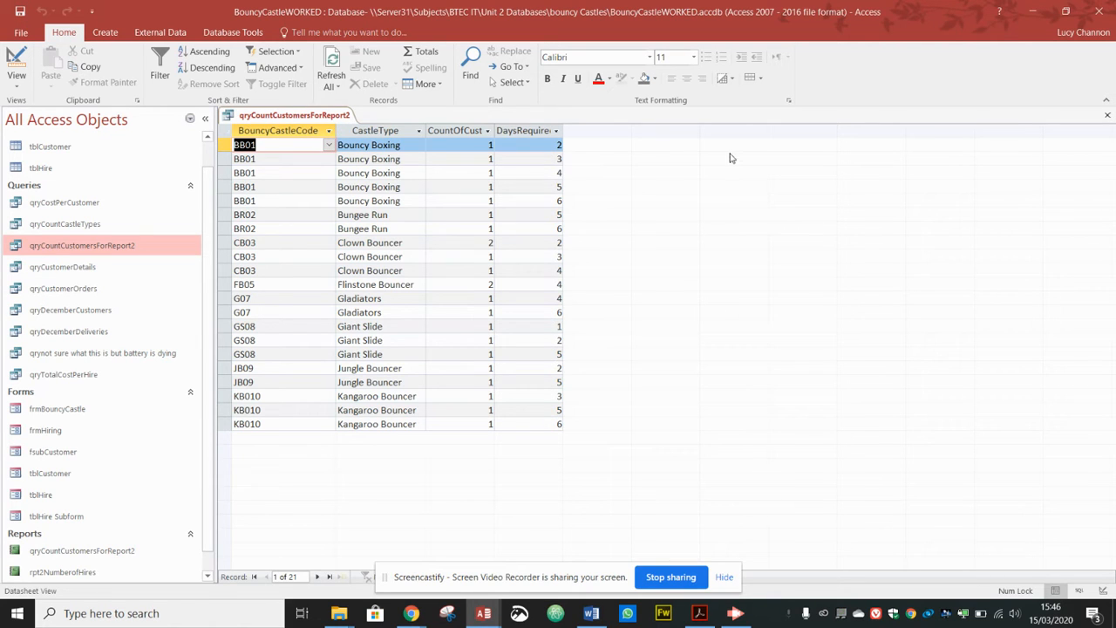
pyautogui.click(1109, 116)
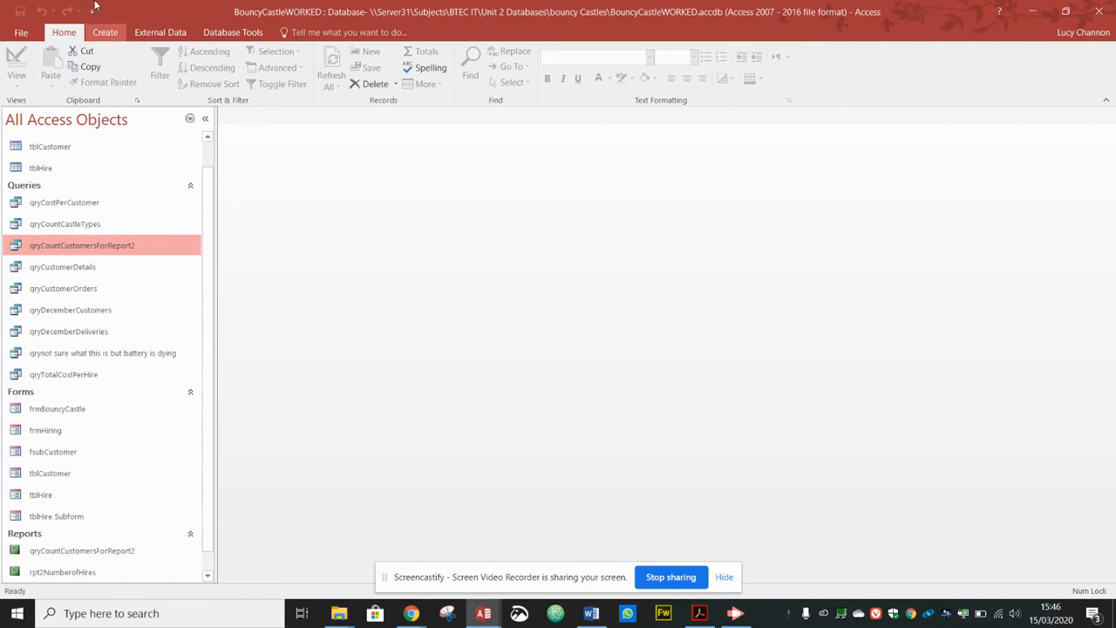
# Step: Start the Report Wizard on qryCountCustomersForReport2 and add all four fields
pyautogui.click(106, 33)
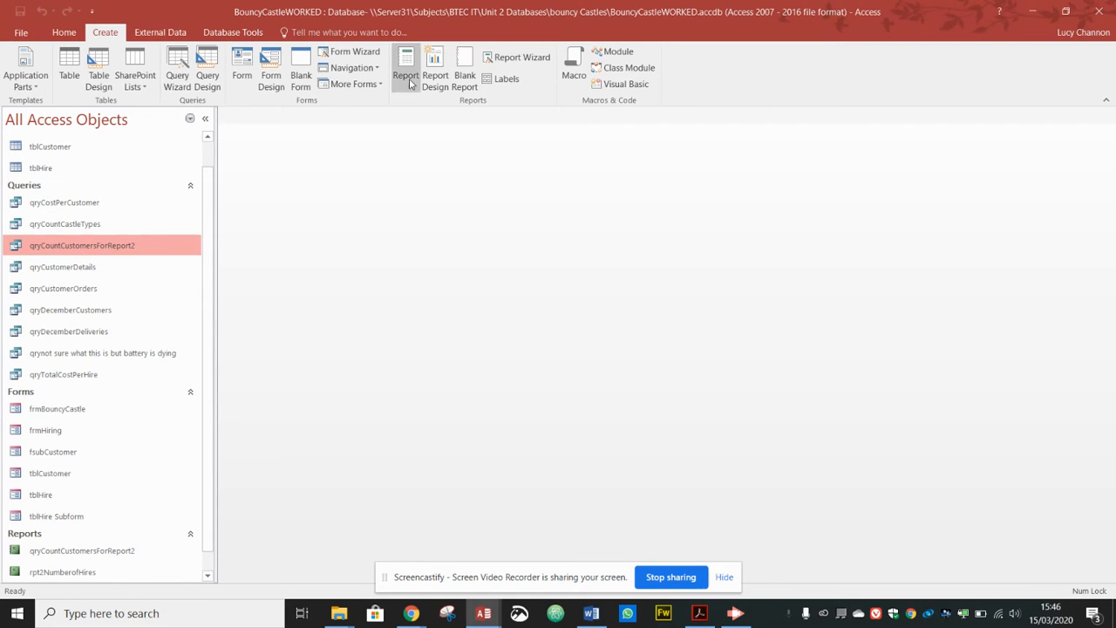
pyautogui.click(538, 58)
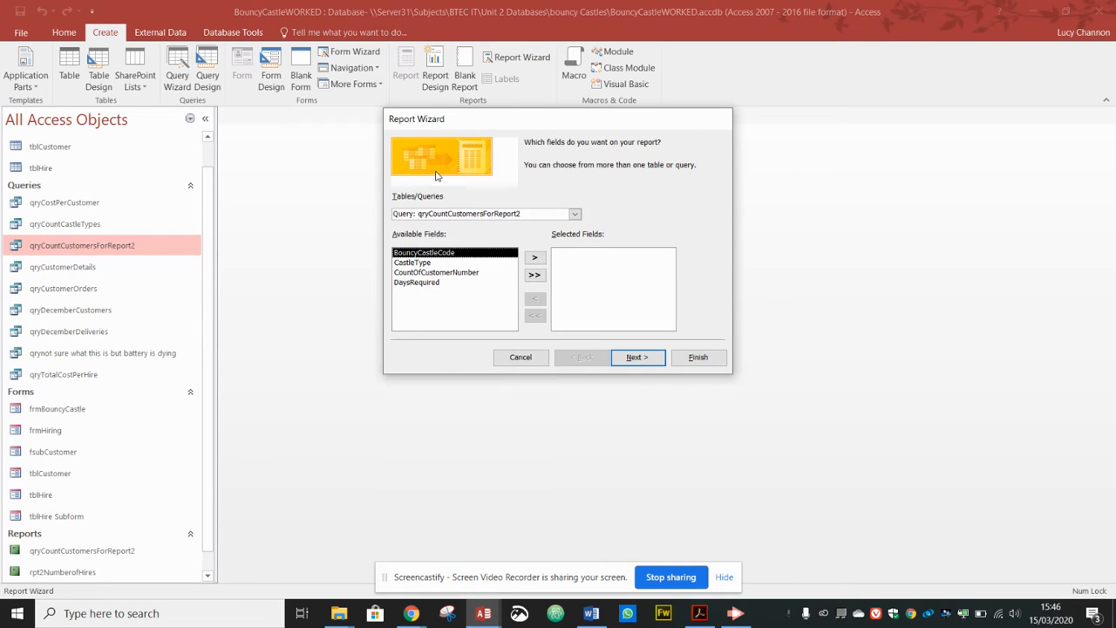
pyautogui.click(575, 215)
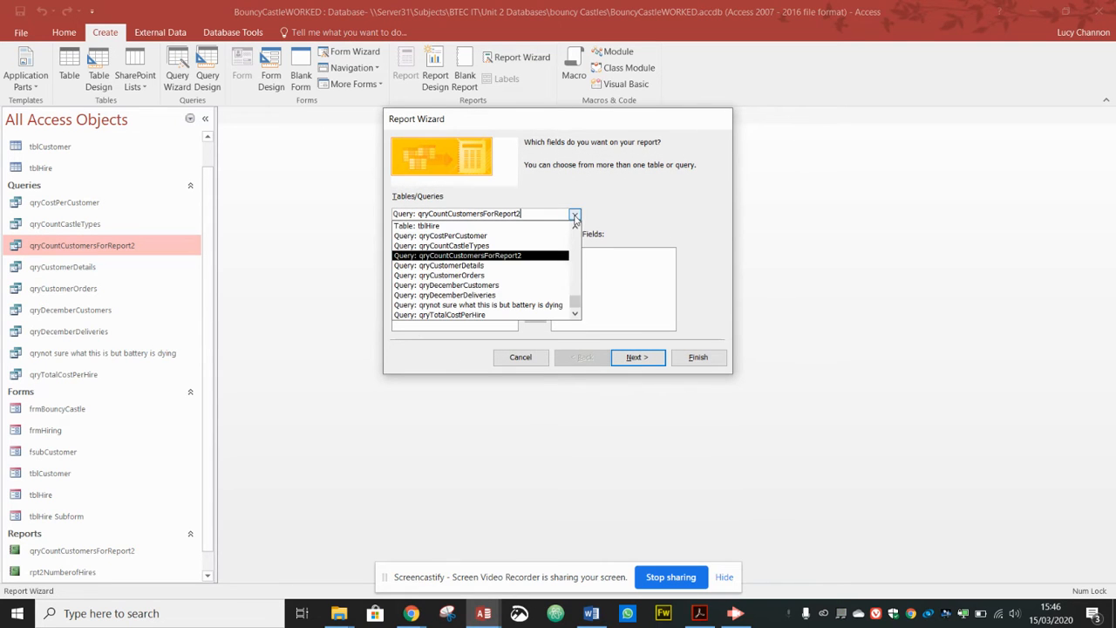
pyautogui.click(517, 256)
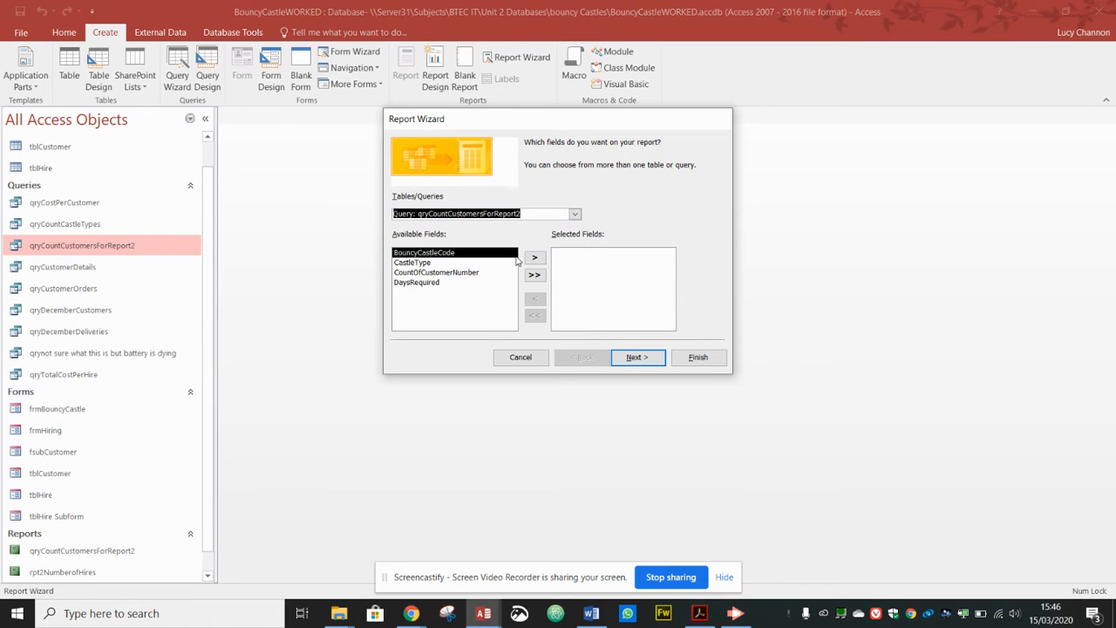
pyautogui.click(460, 263)
pyautogui.click(535, 257)
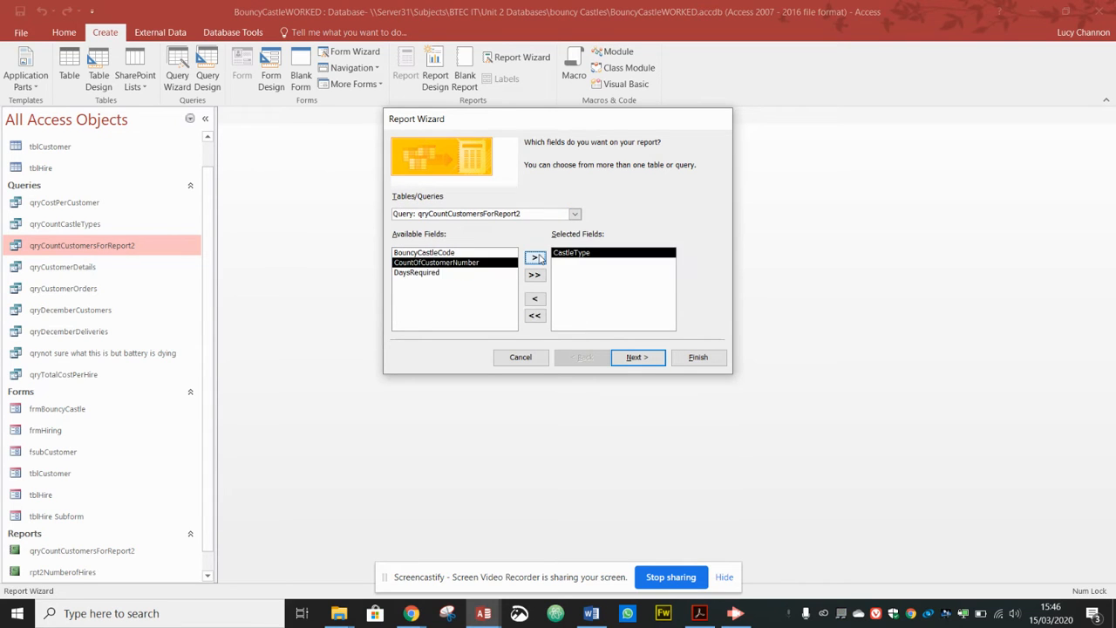
pyautogui.click(536, 257)
pyautogui.click(536, 258)
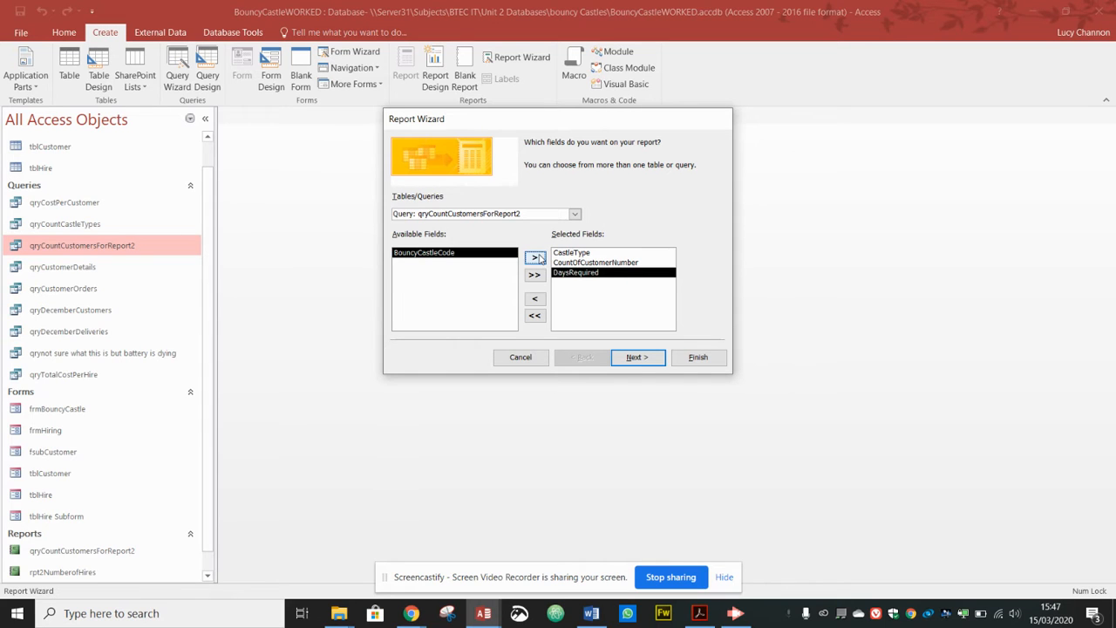
pyautogui.click(538, 258)
pyautogui.click(635, 358)
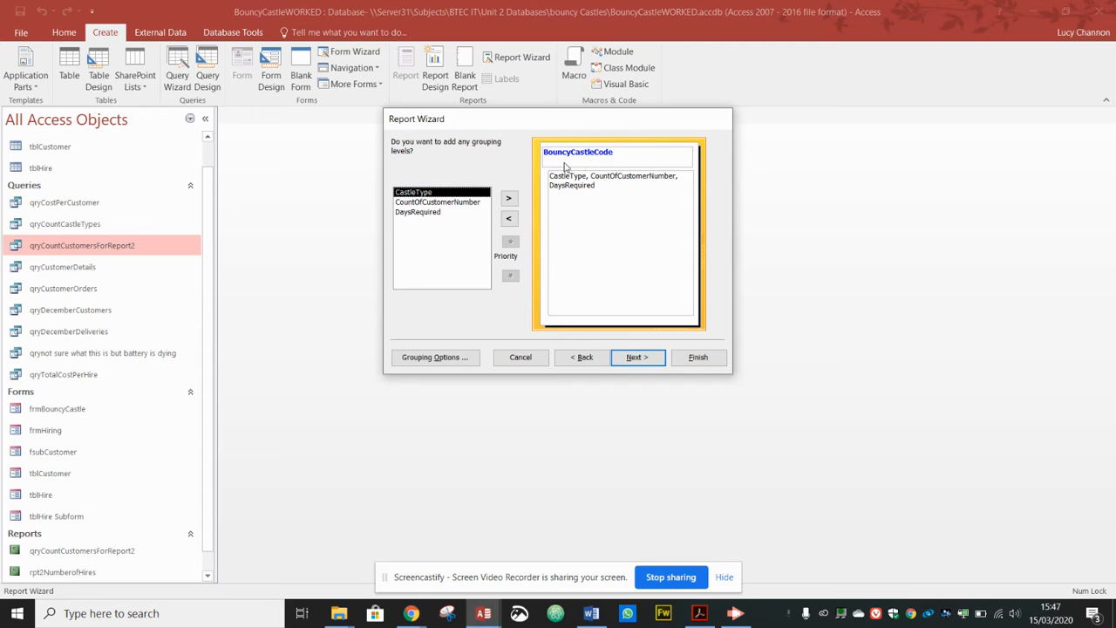
# Step: Replace the BouncyCastleCode grouping level with CastleType, checking it against the brief
pyautogui.click(510, 218)
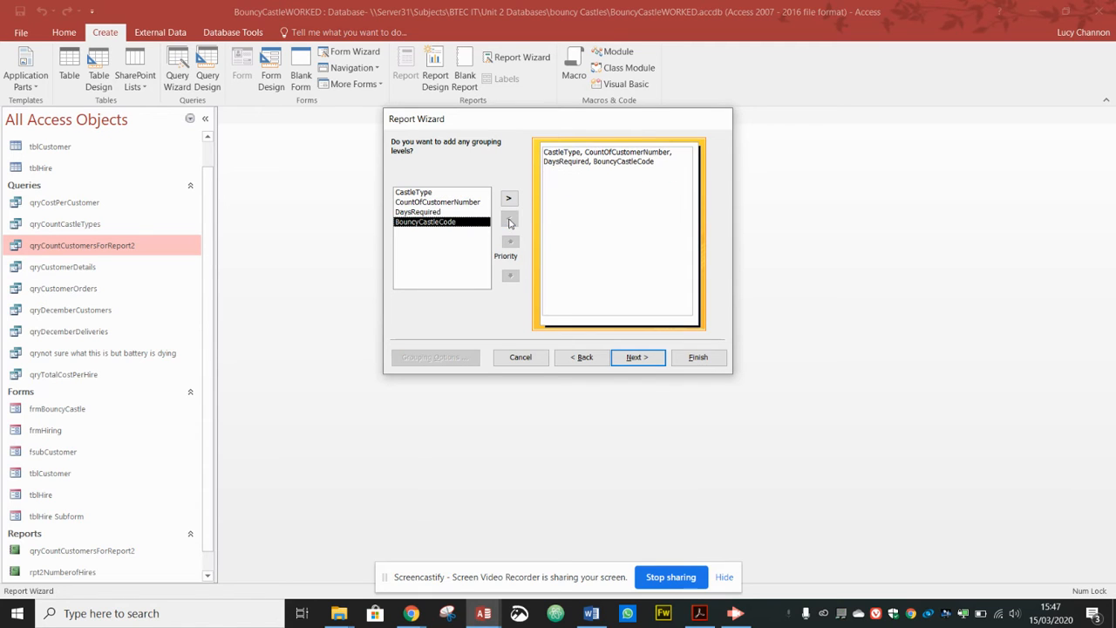
pyautogui.click(439, 194)
pyautogui.click(510, 198)
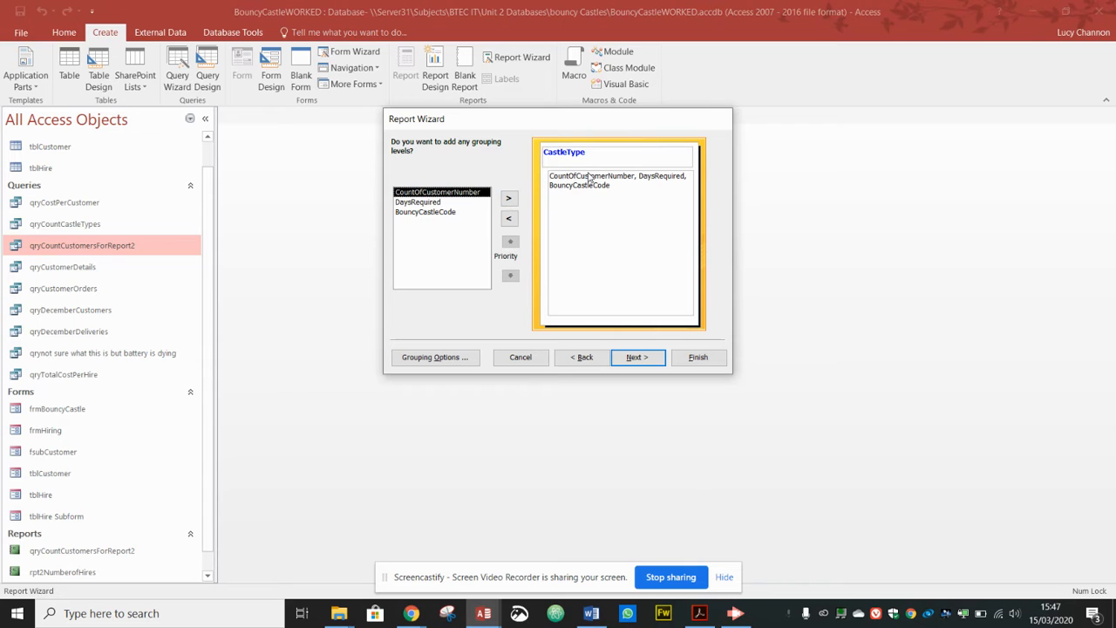
pyautogui.hotkey('alt', 'Tab')
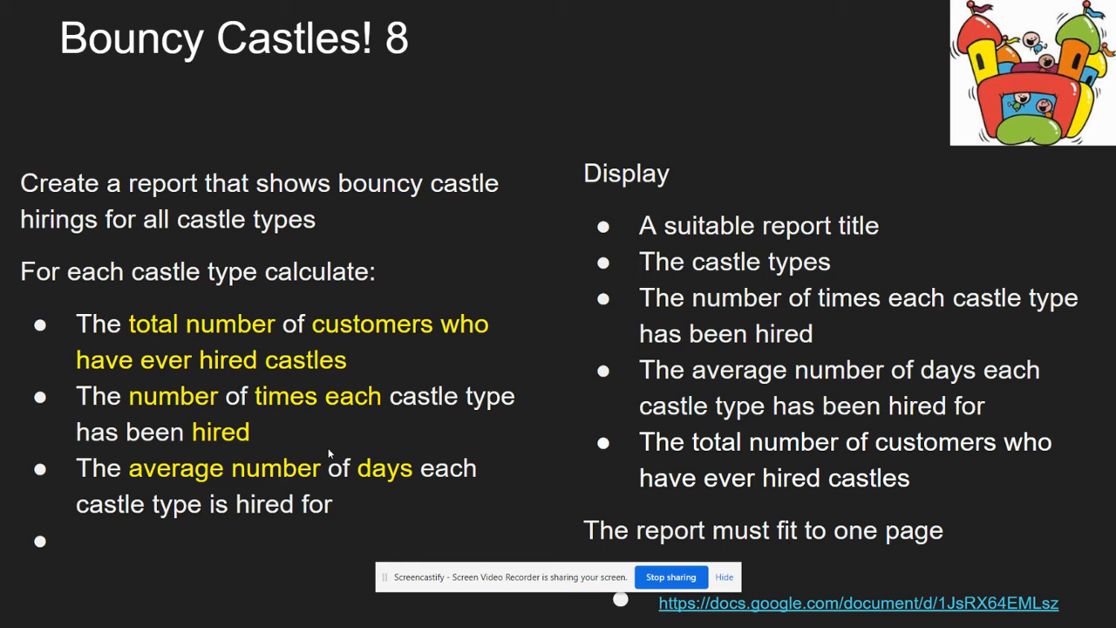
pyautogui.hotkey('alt', 'Tab')
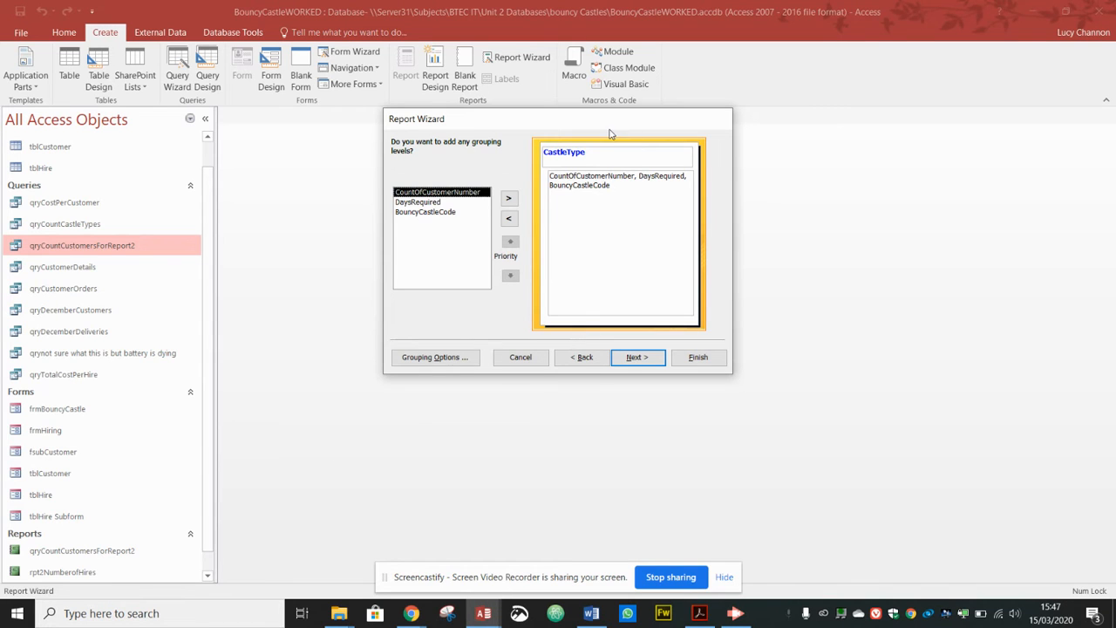
pyautogui.click(639, 360)
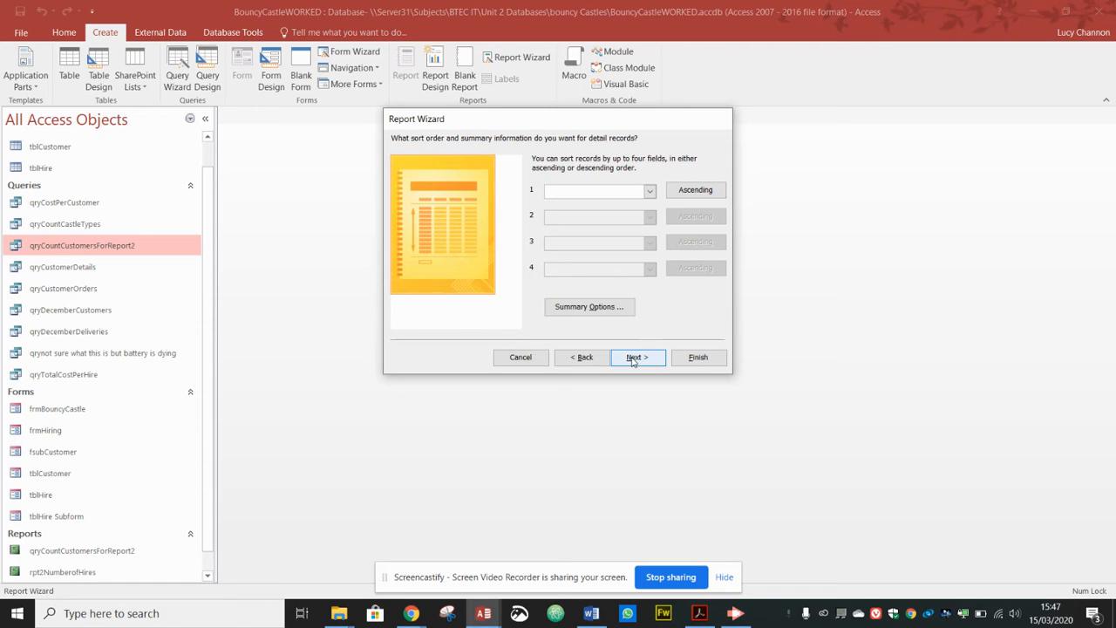
# Step: Keep the default sorting and layout, title the report rptCustomerCount, and preview it
pyautogui.click(632, 356)
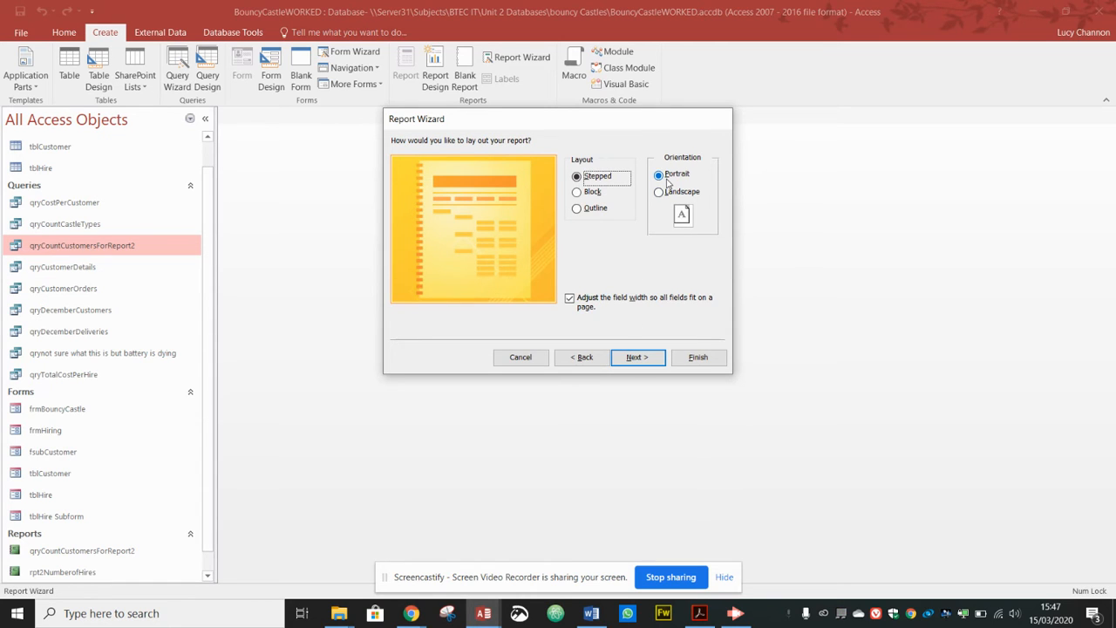
pyautogui.click(646, 362)
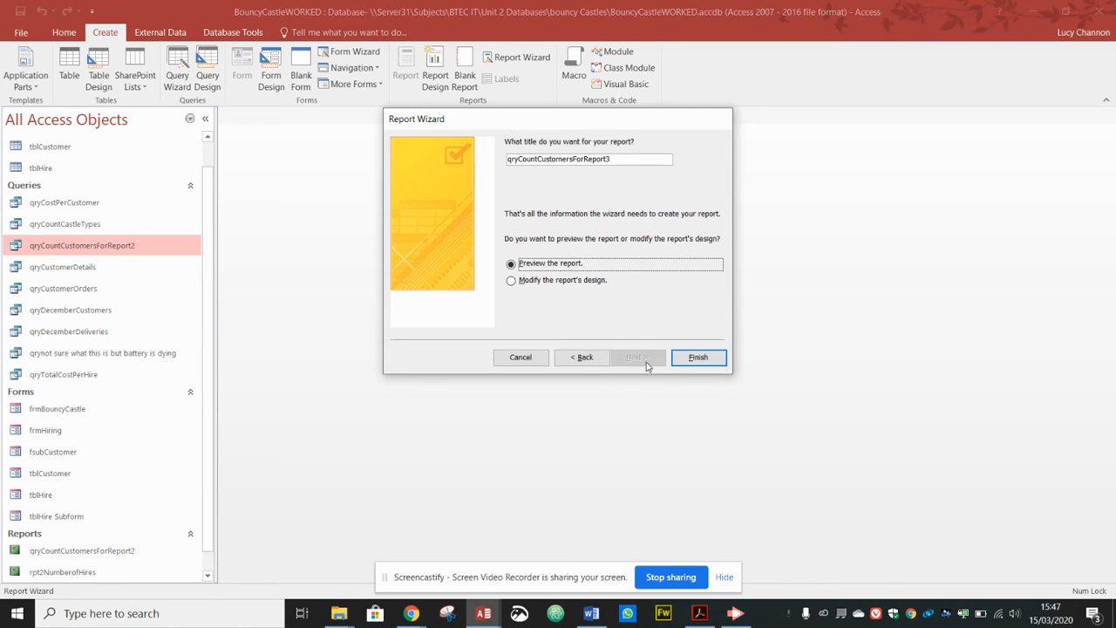
pyautogui.moveTo(623, 158); pyautogui.dragTo(467, 161)
pyautogui.write('rptCustomerCount')
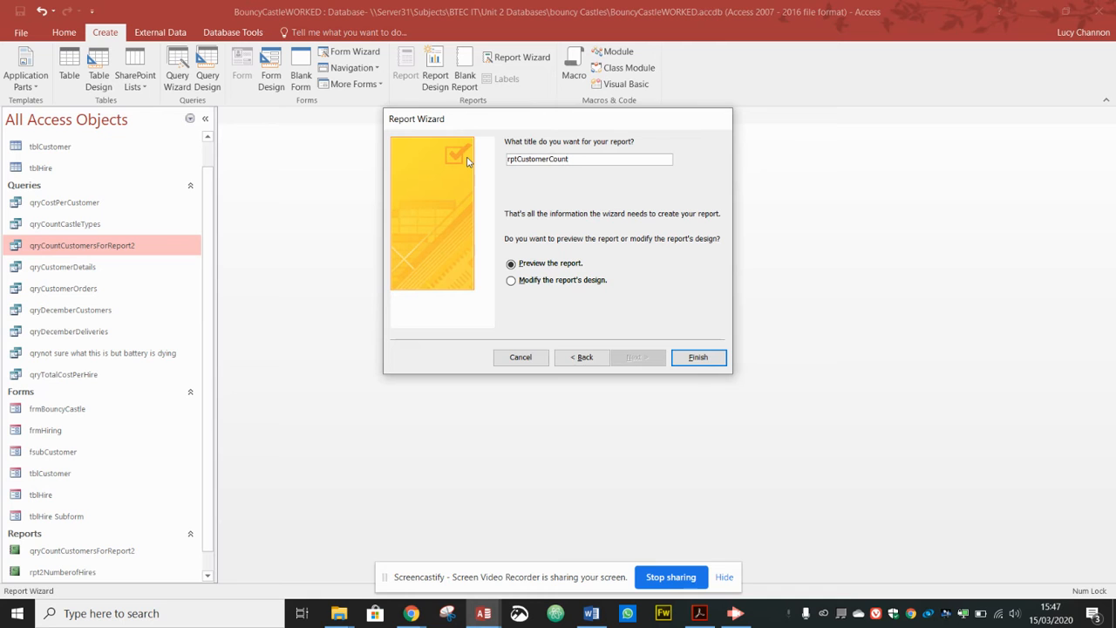
pyautogui.click(692, 357)
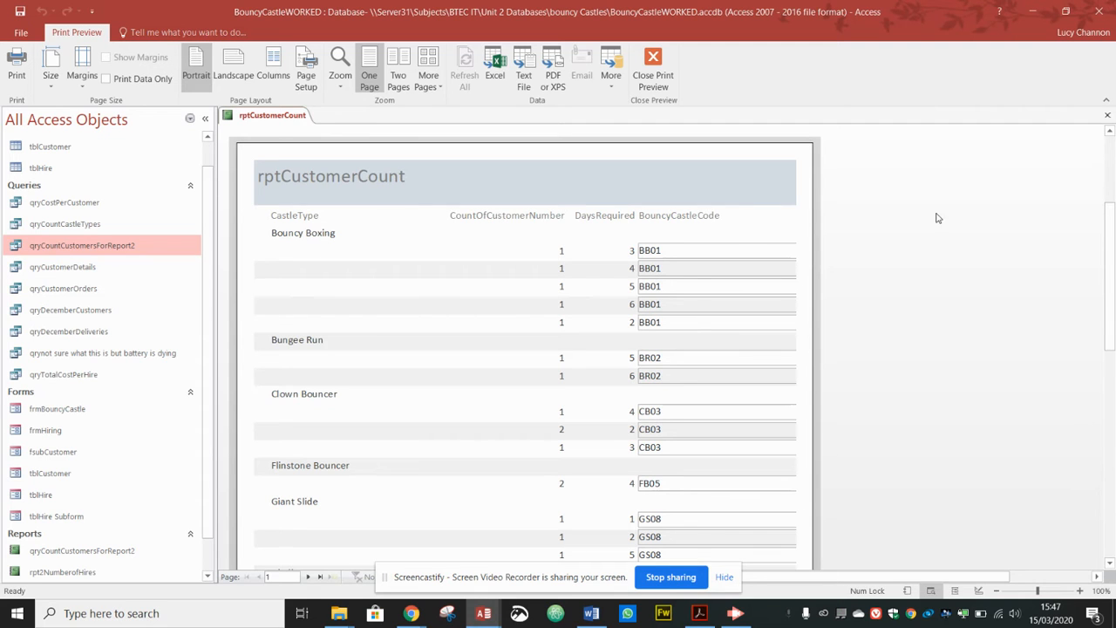
pyautogui.click(1112, 164)
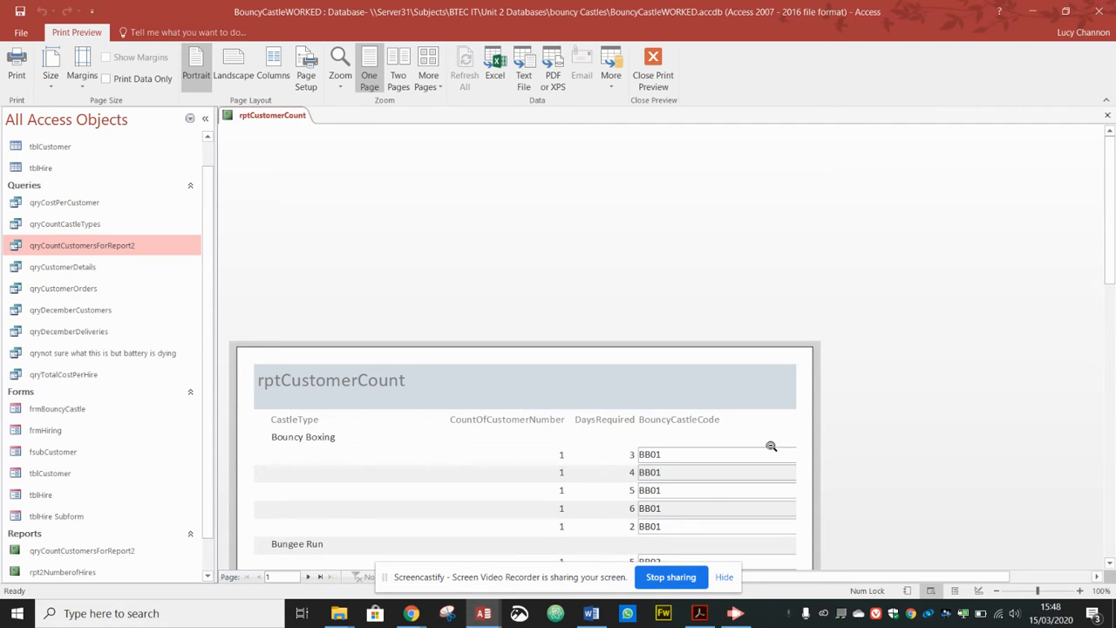
# Step: Zoom out to the full rptCustomerCount page, compare it with the brief, and close the preview
pyautogui.click(756, 365)
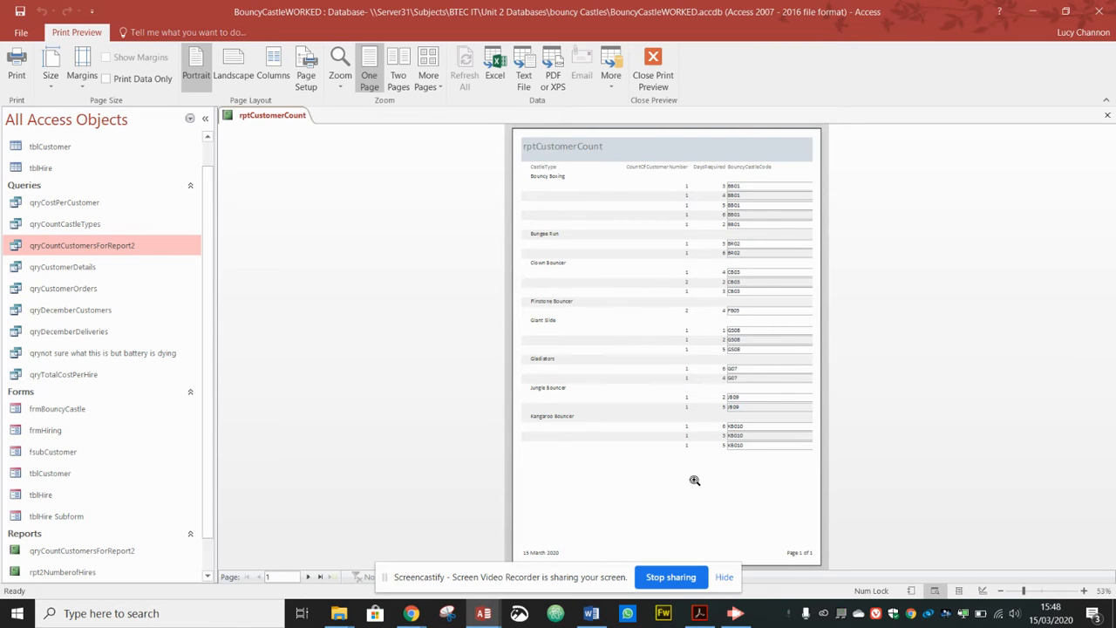
pyautogui.hotkey('alt', 'Tab')
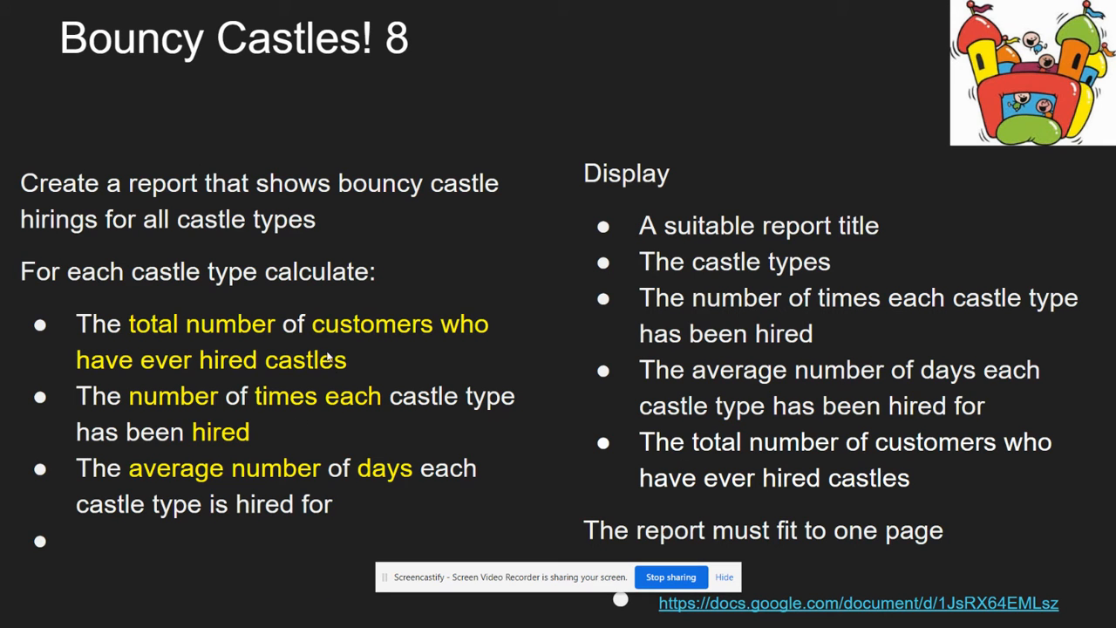
pyautogui.hotkey('alt', 'Tab')
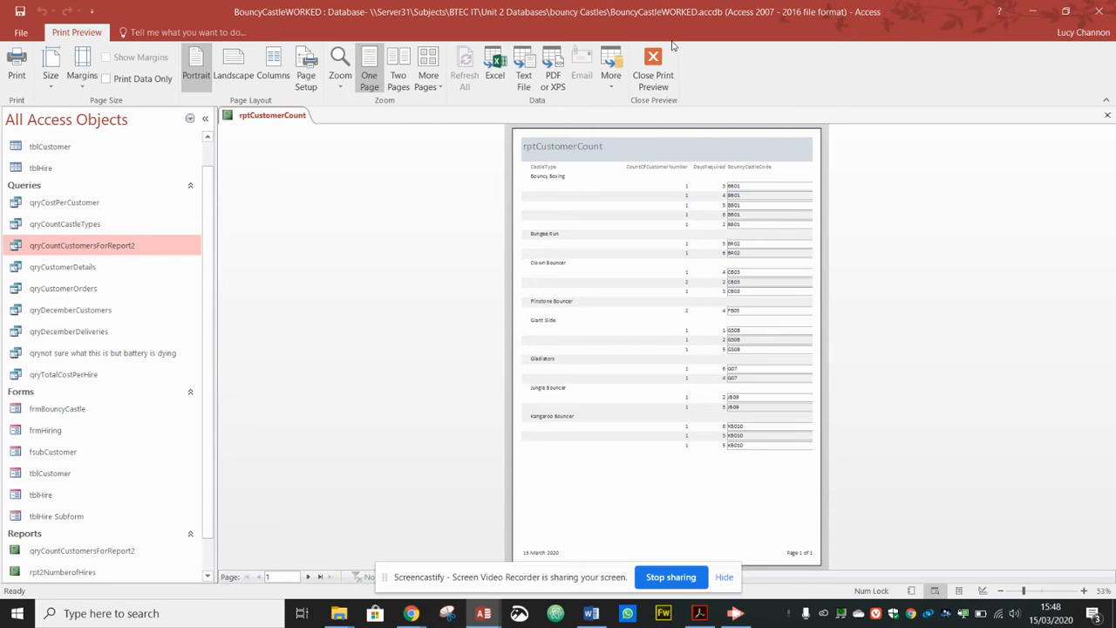
pyautogui.click(653, 75)
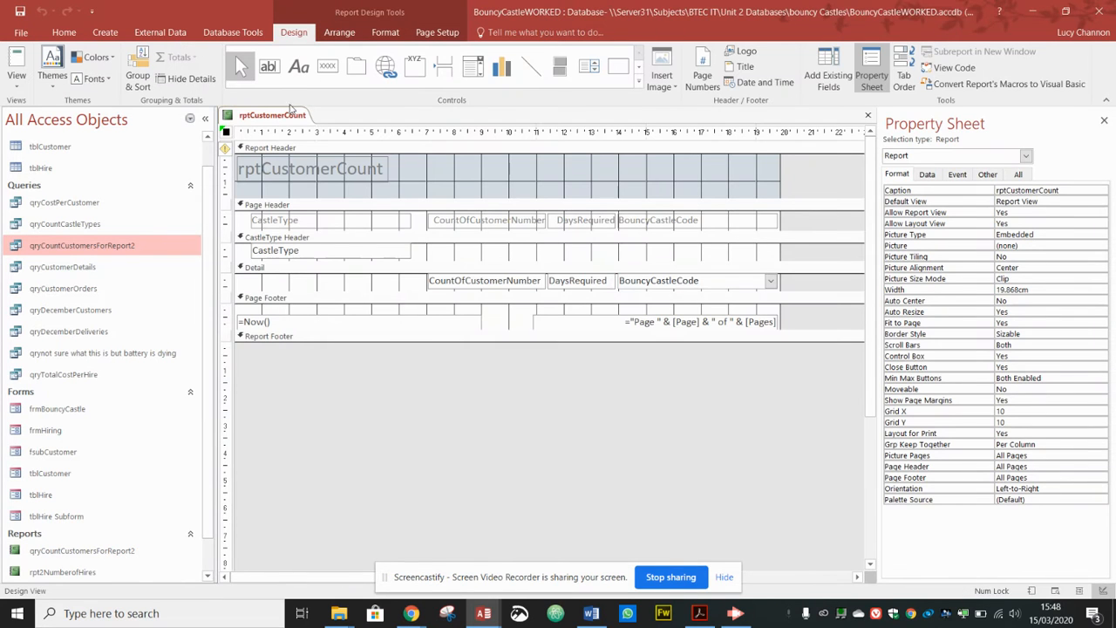
# Step: In Design view, deepen the Report Footer and draw a text box in it
pyautogui.click(18, 84)
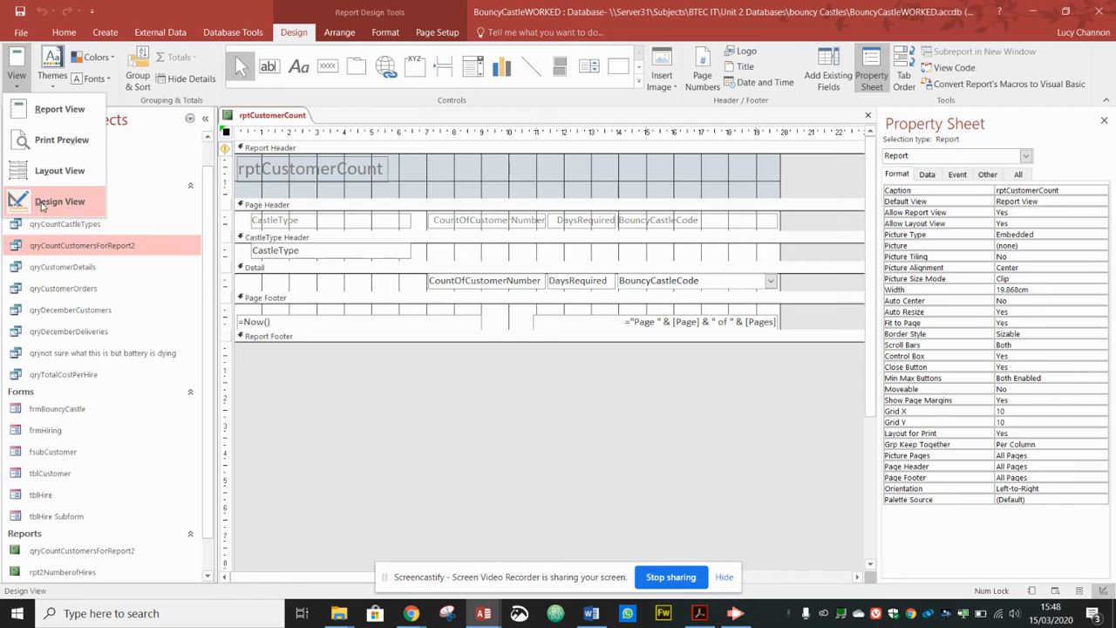
pyautogui.click(45, 205)
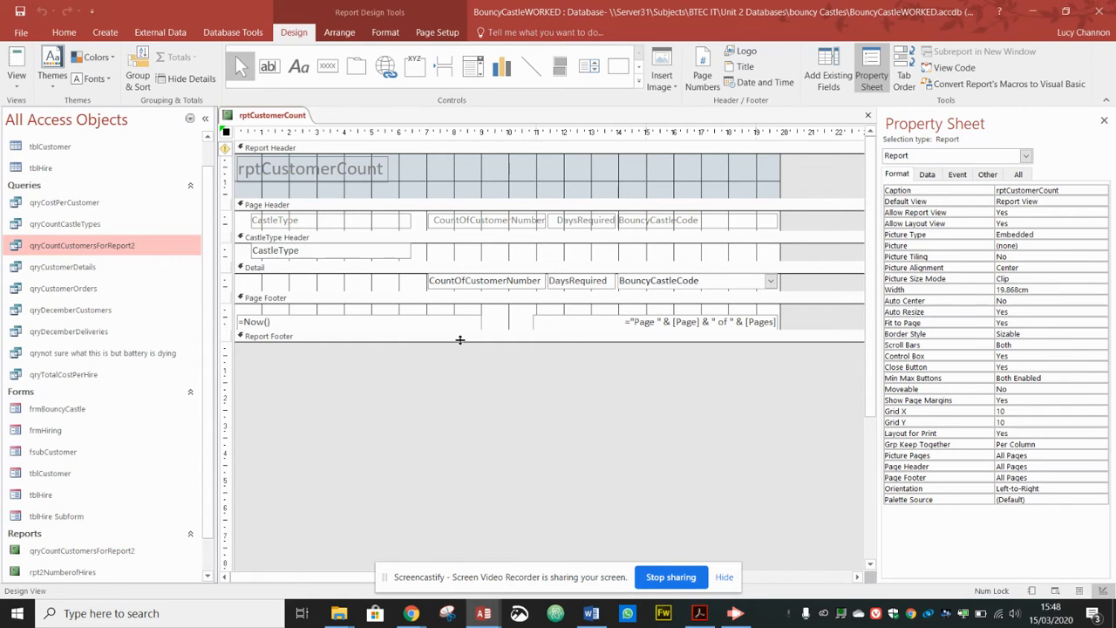
pyautogui.moveTo(461, 341); pyautogui.dragTo(460, 394)
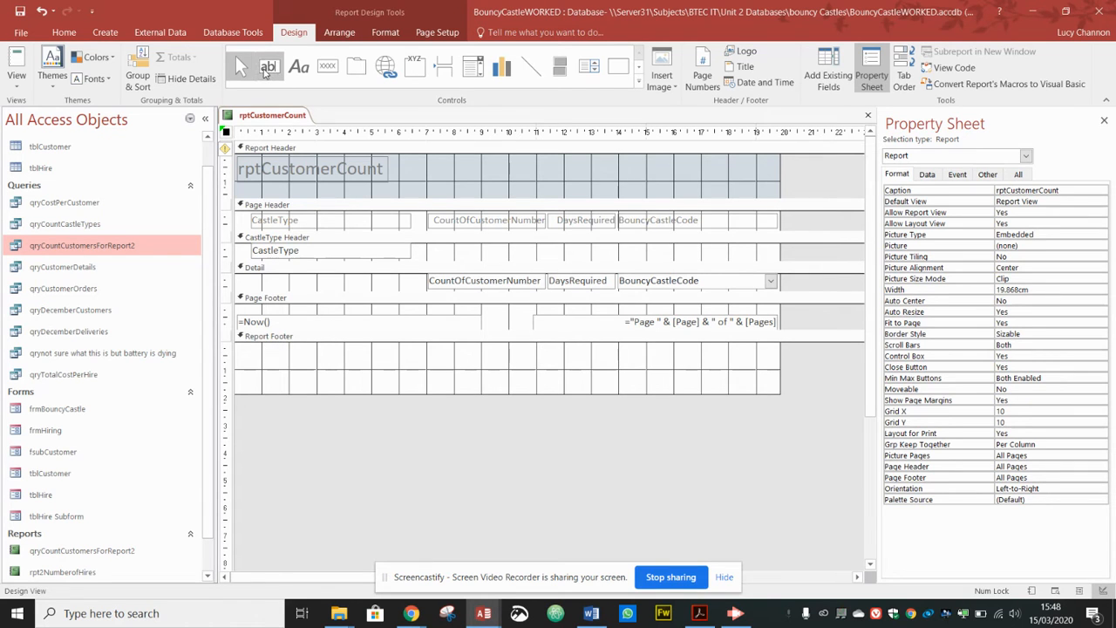
pyautogui.click(267, 68)
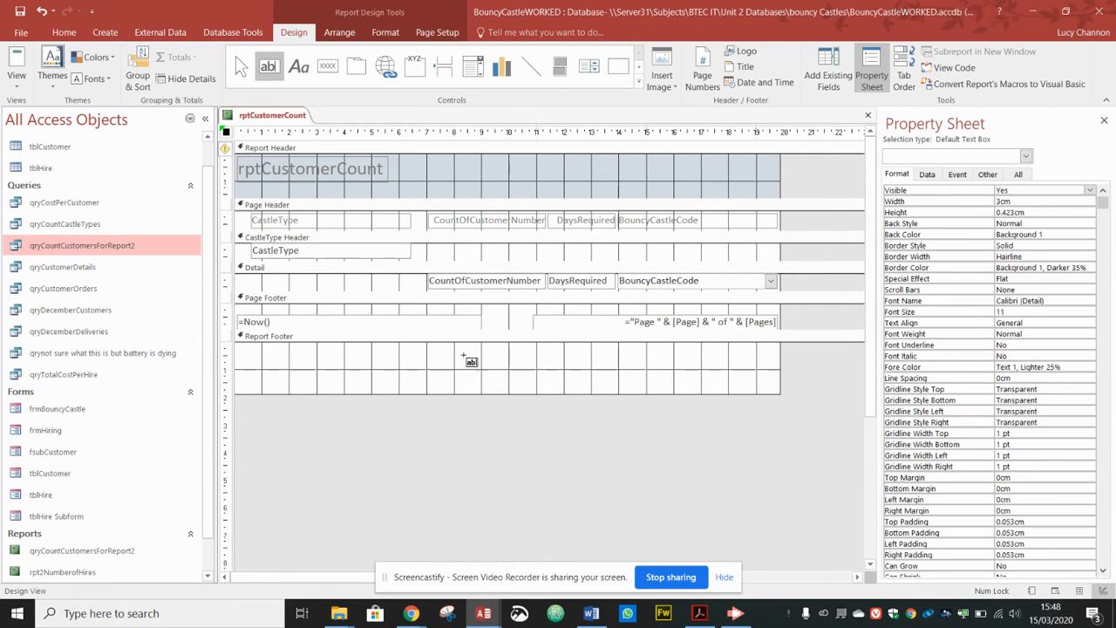
pyautogui.moveTo(446, 357); pyautogui.dragTo(597, 370)
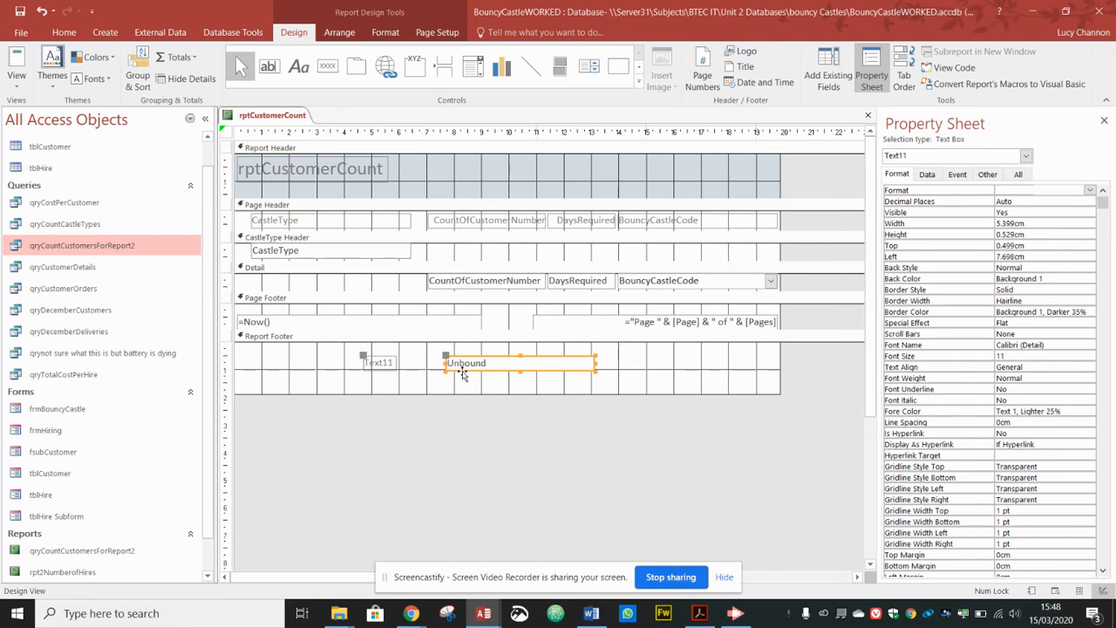
# Step: Caption the new label 'Number of customers who have hired castles' and widen it to fit
pyautogui.click(394, 364)
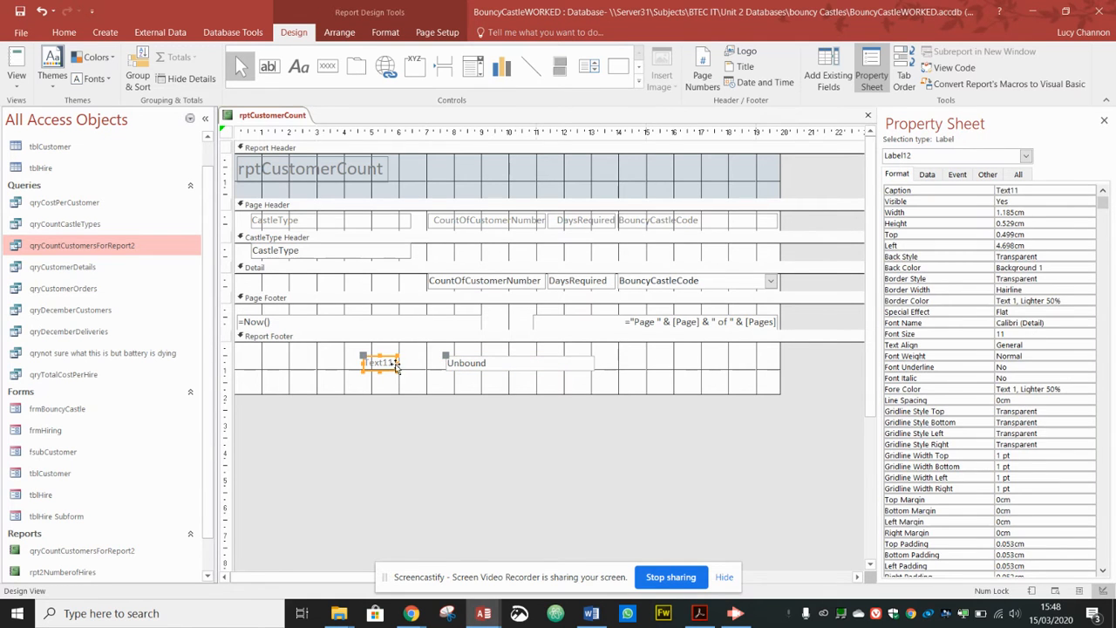
pyautogui.moveTo(397, 363); pyautogui.dragTo(440, 364)
pyautogui.moveTo(361, 363); pyautogui.dragTo(273, 363)
pyautogui.doubleClick(305, 363)
pyautogui.write('Numb')
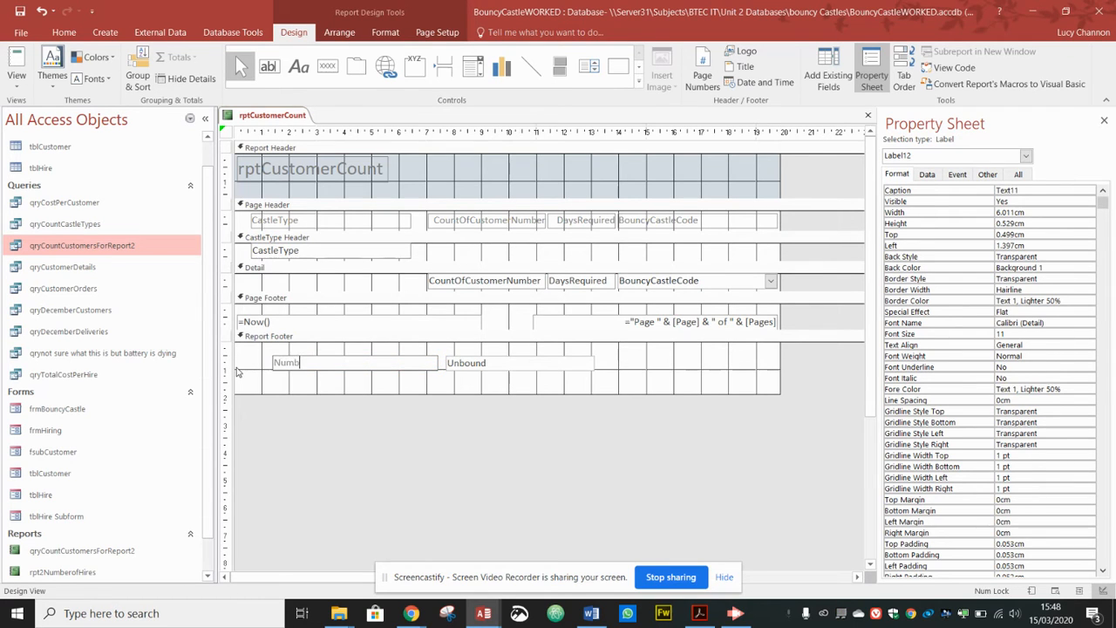
pyautogui.write('er of customers who have hired castles')
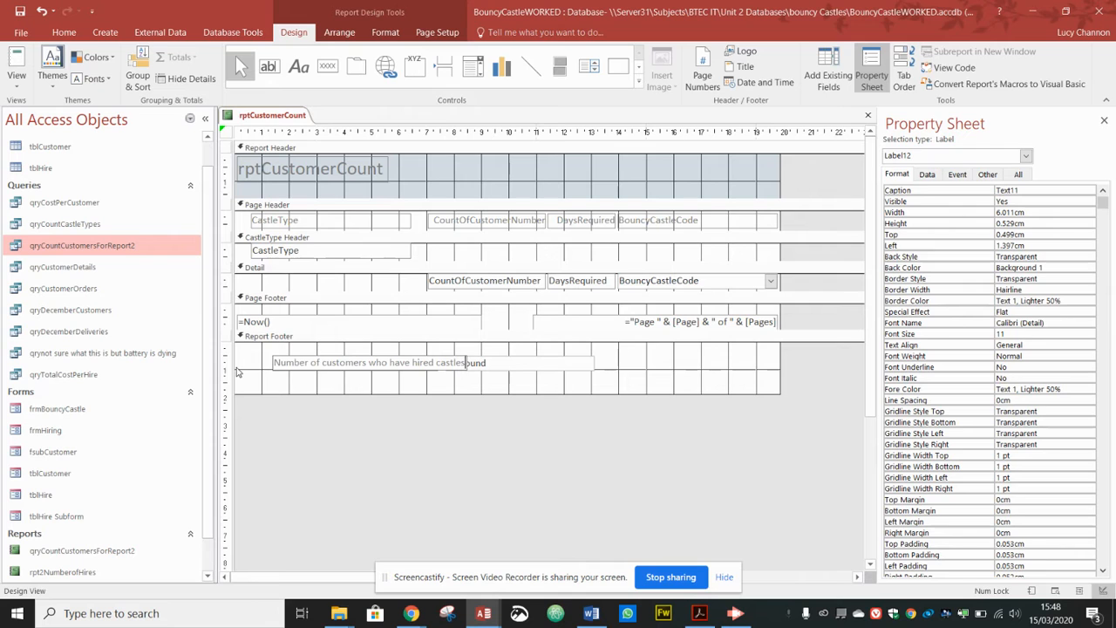
pyautogui.click(281, 380)
pyautogui.click(273, 363)
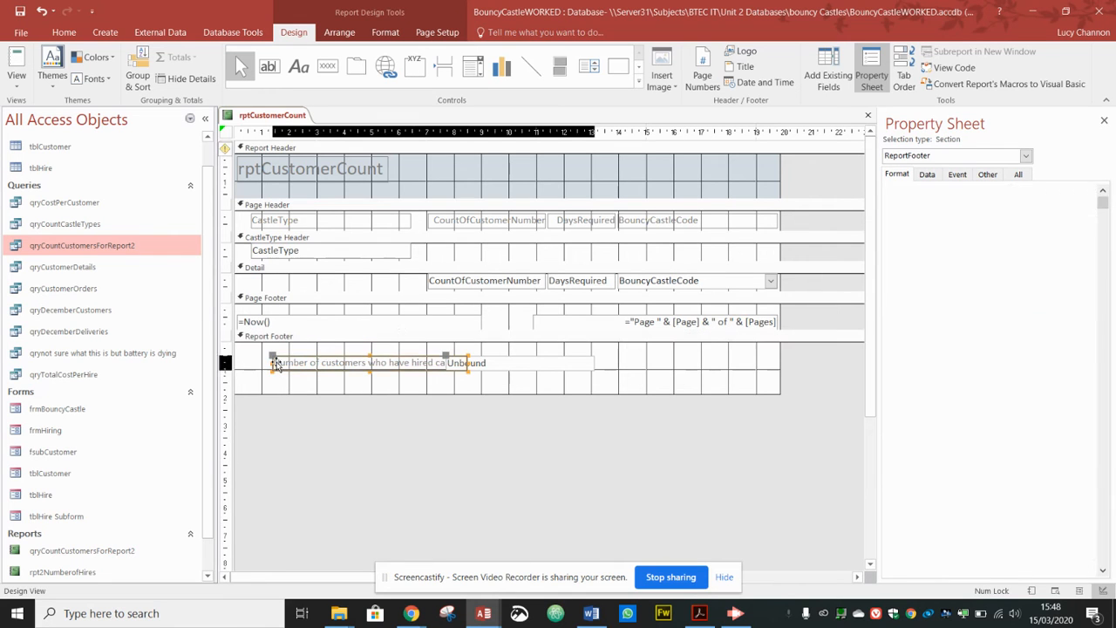
pyautogui.moveTo(273, 363); pyautogui.dragTo(256, 363)
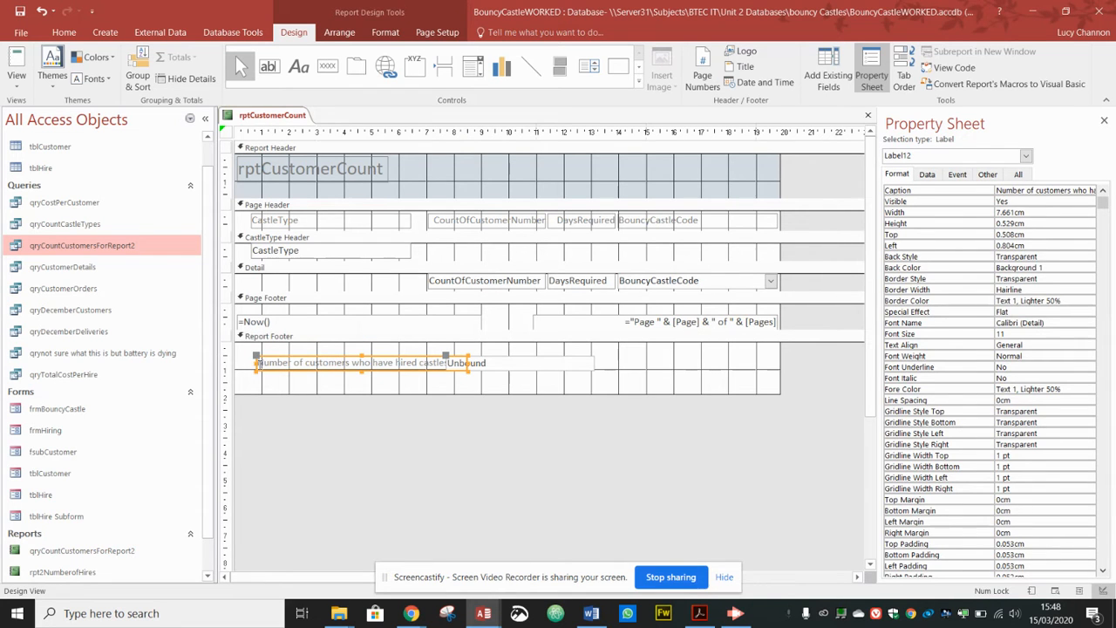
pyautogui.moveTo(256, 363); pyautogui.dragTo(247, 362)
# Step: Move and narrow the unbound footer text box so it sits beside the label
pyautogui.click(509, 359)
pyautogui.moveTo(509, 357); pyautogui.dragTo(530, 359)
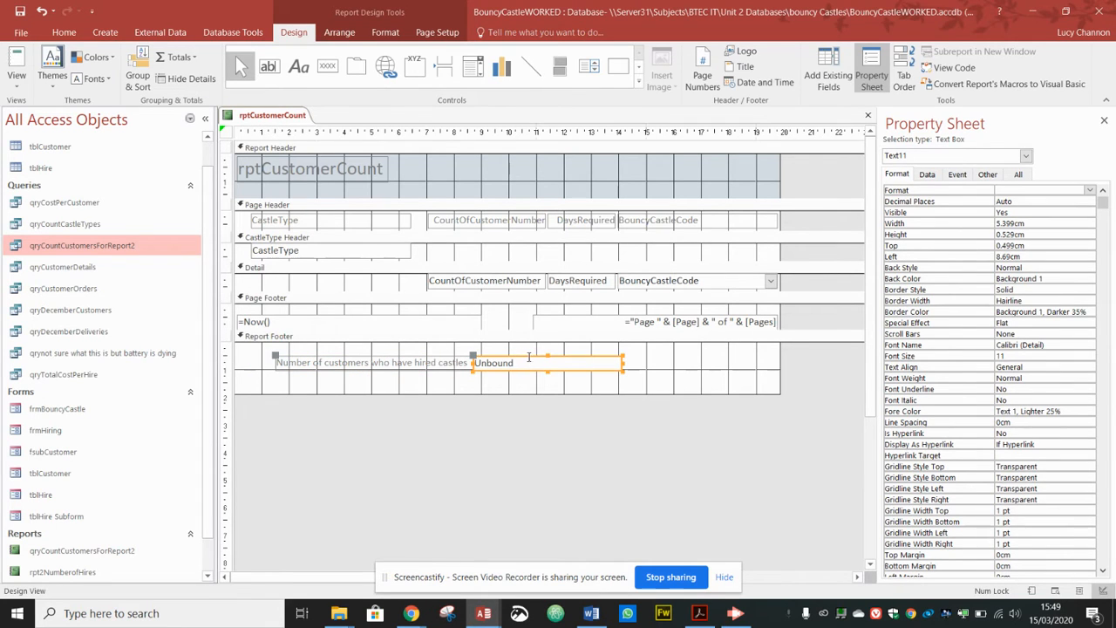
pyautogui.moveTo(472, 362); pyautogui.dragTo(497, 363)
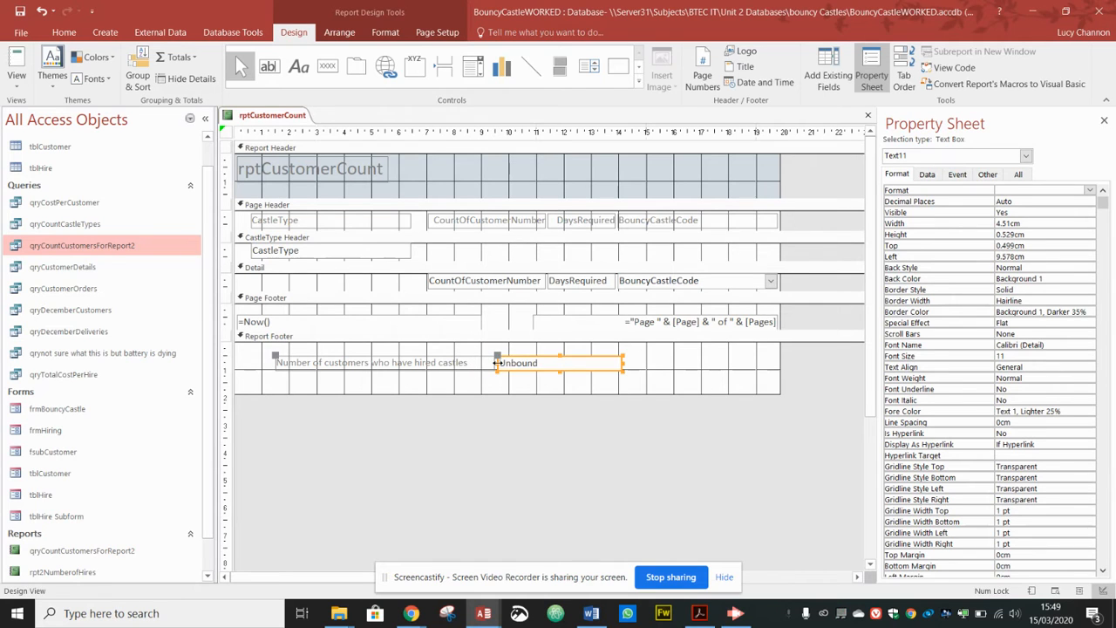
pyautogui.click(546, 364)
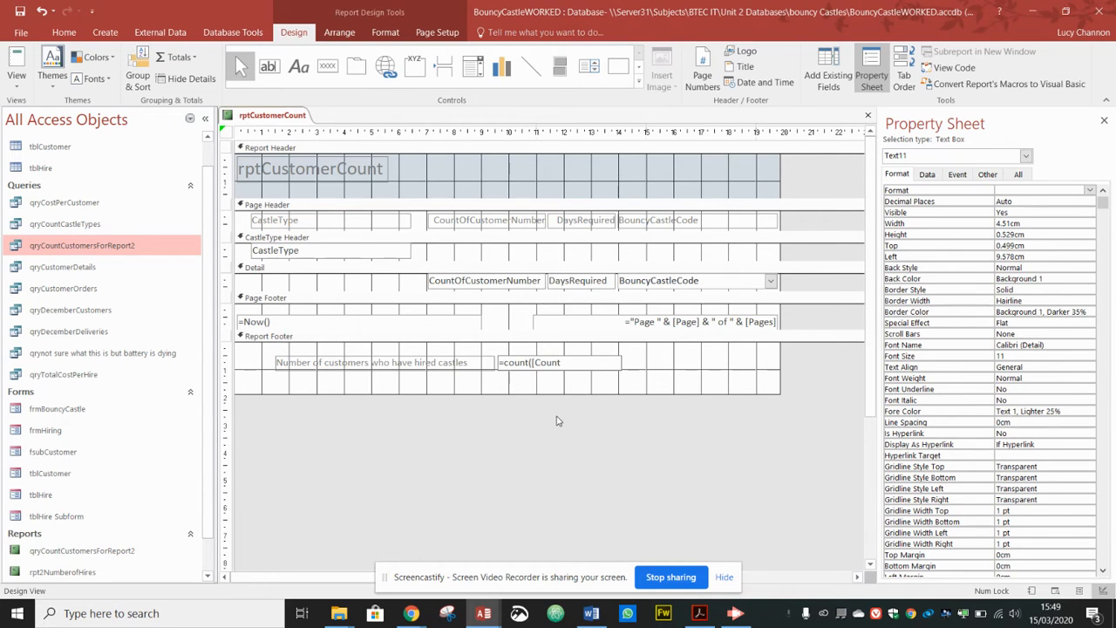
# Step: Finish =Count([CountOfCustomerNumber]) in the footer box and confirm the total of 21 in Print Preview
pyautogui.write('omerNumber')
pyautogui.press('Return')
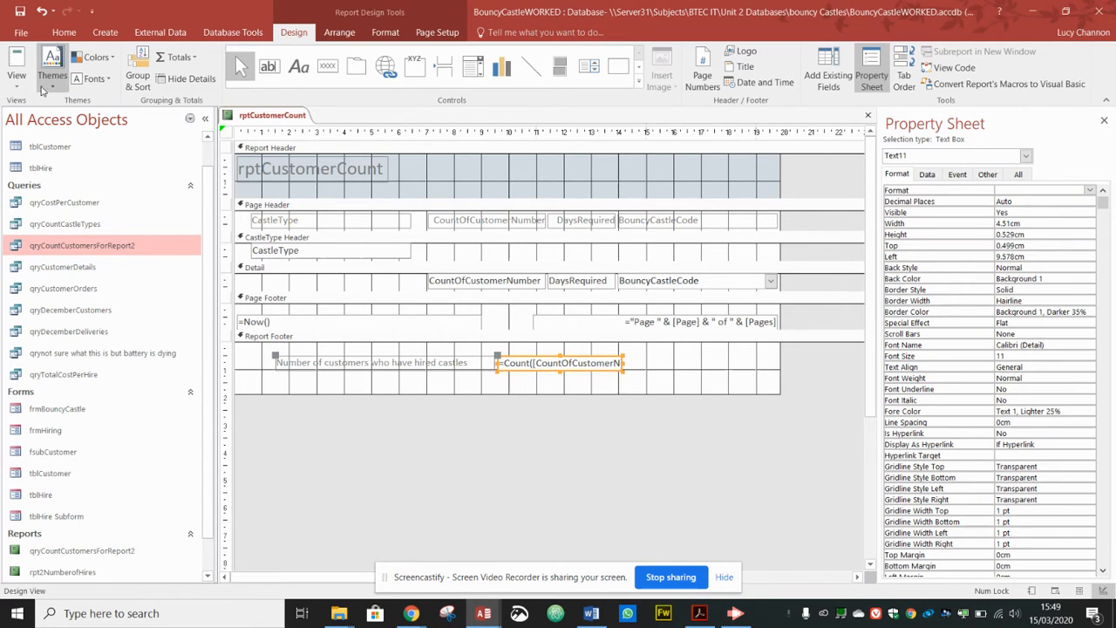
pyautogui.click(17, 85)
pyautogui.click(59, 139)
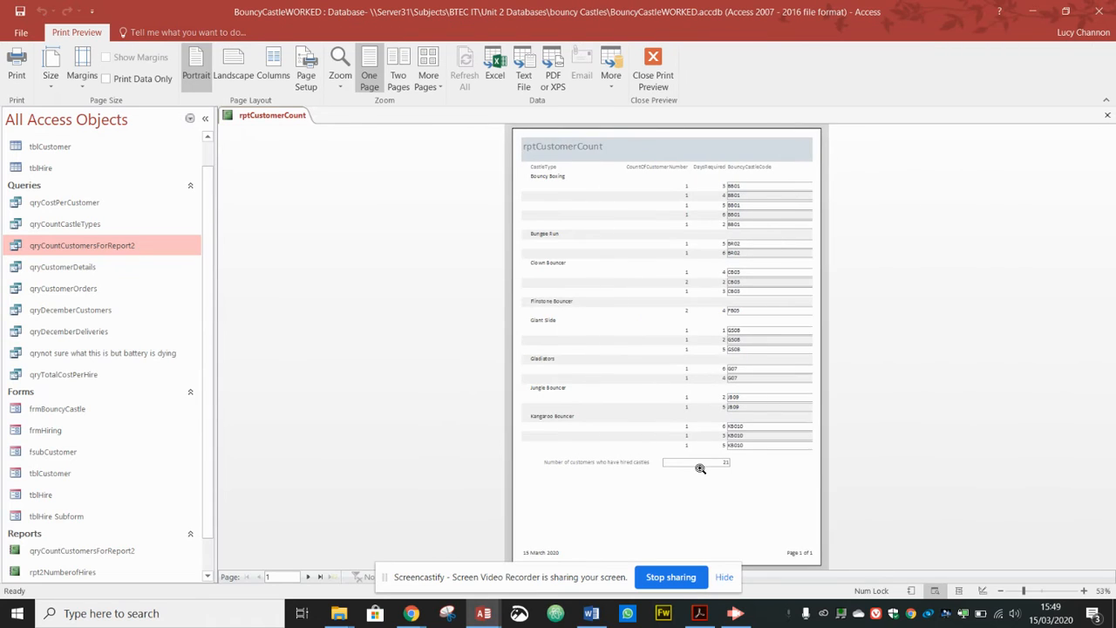
pyautogui.click(700, 464)
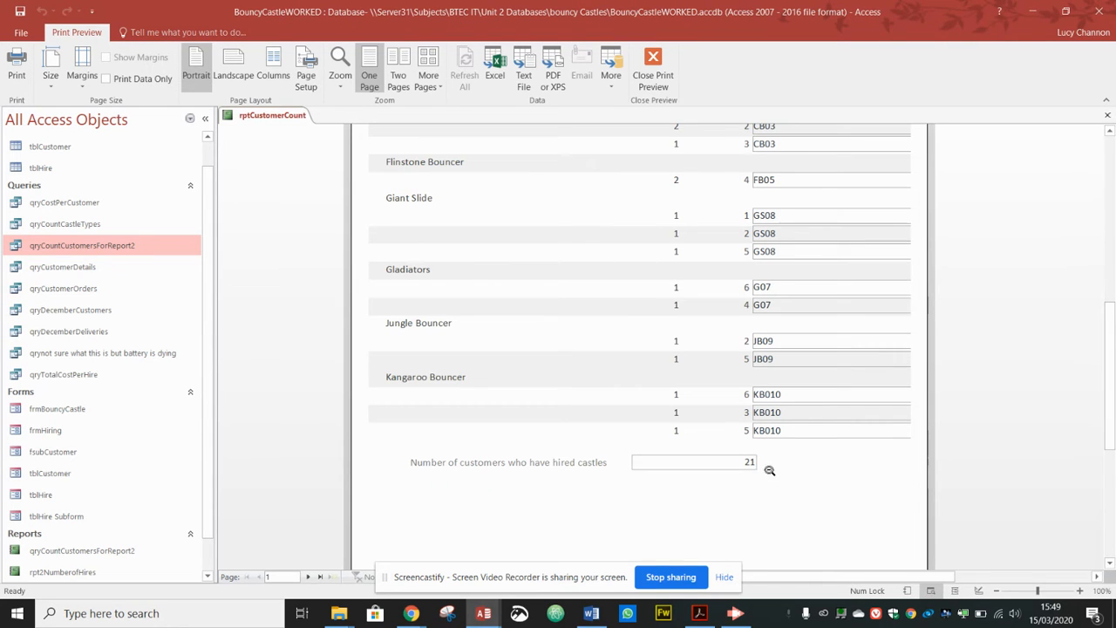
pyautogui.click(656, 61)
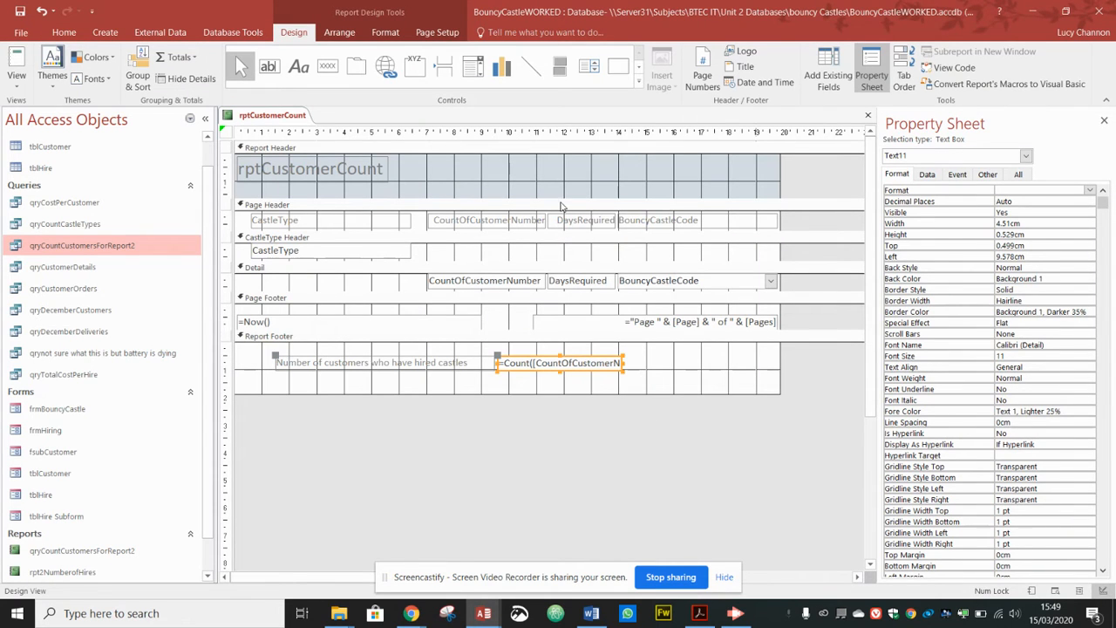
pyautogui.hotkey('alt', 'Tab')
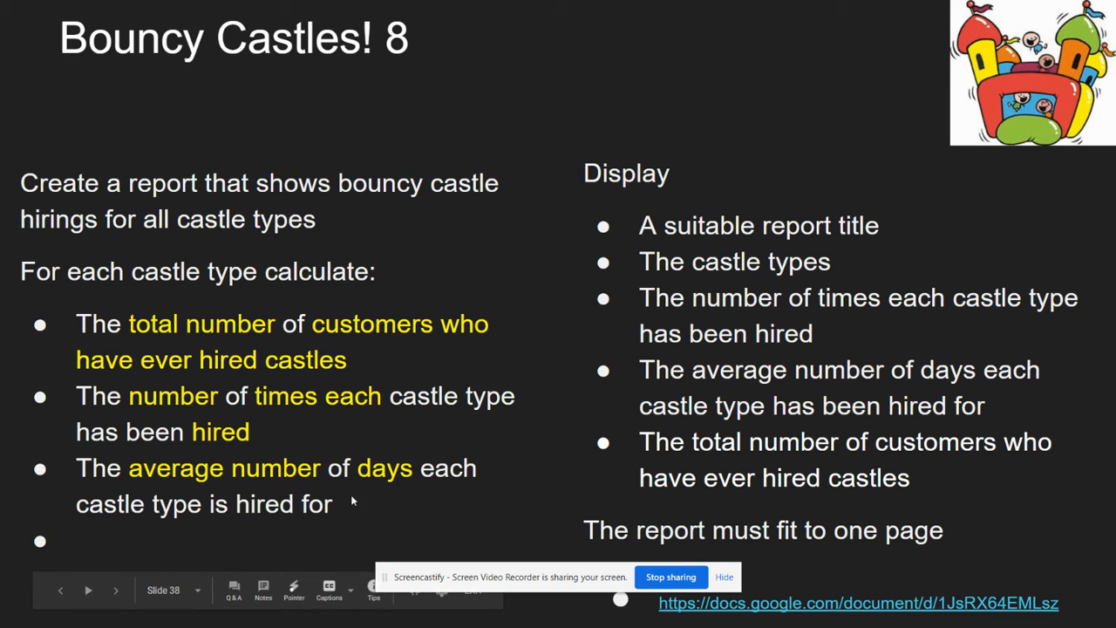
pyautogui.hotkey('alt', 'Tab')
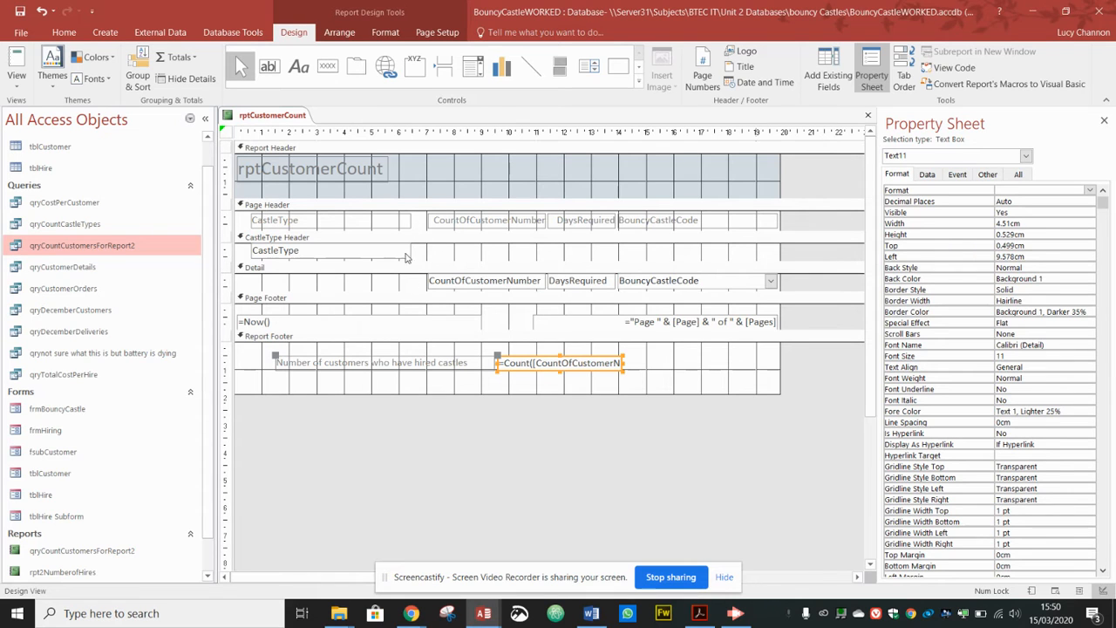
pyautogui.click(16, 76)
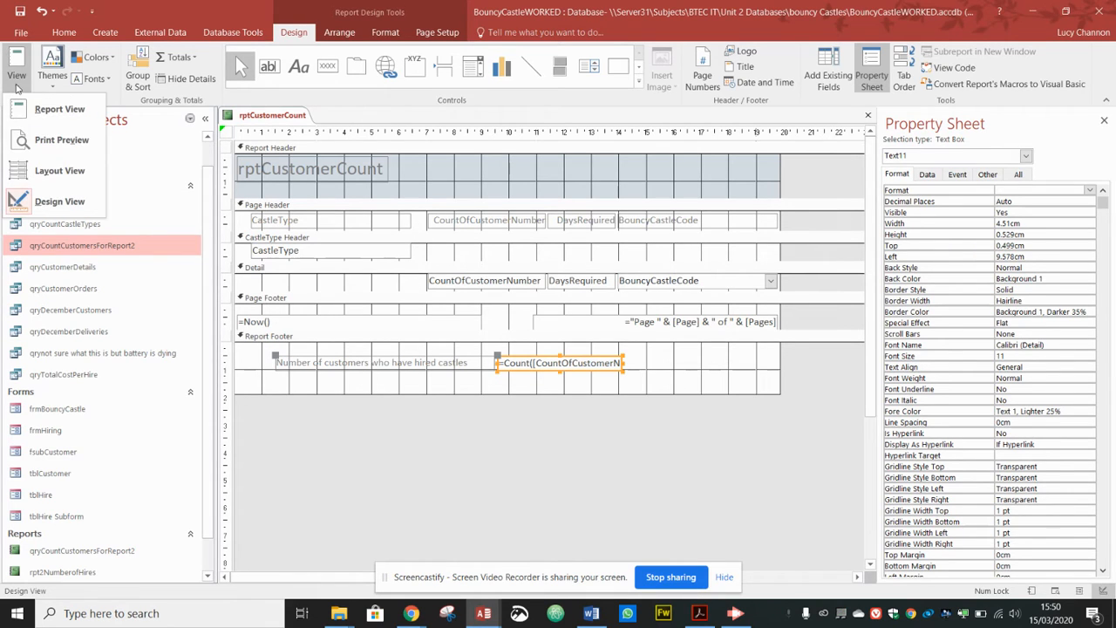
pyautogui.click(52, 171)
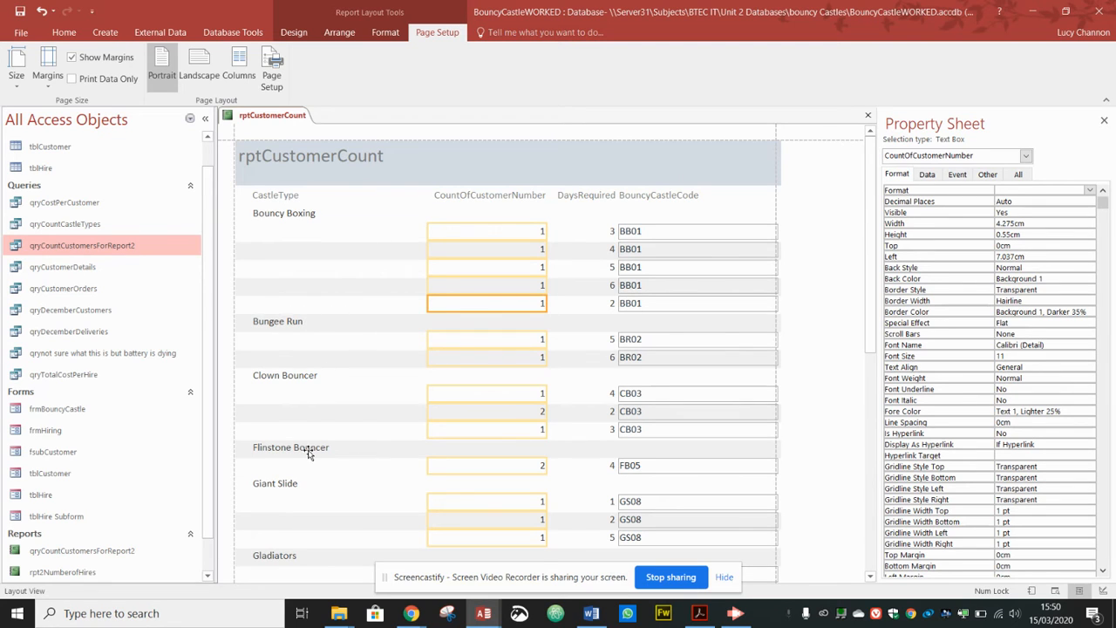
pyautogui.click(294, 32)
pyautogui.click(17, 77)
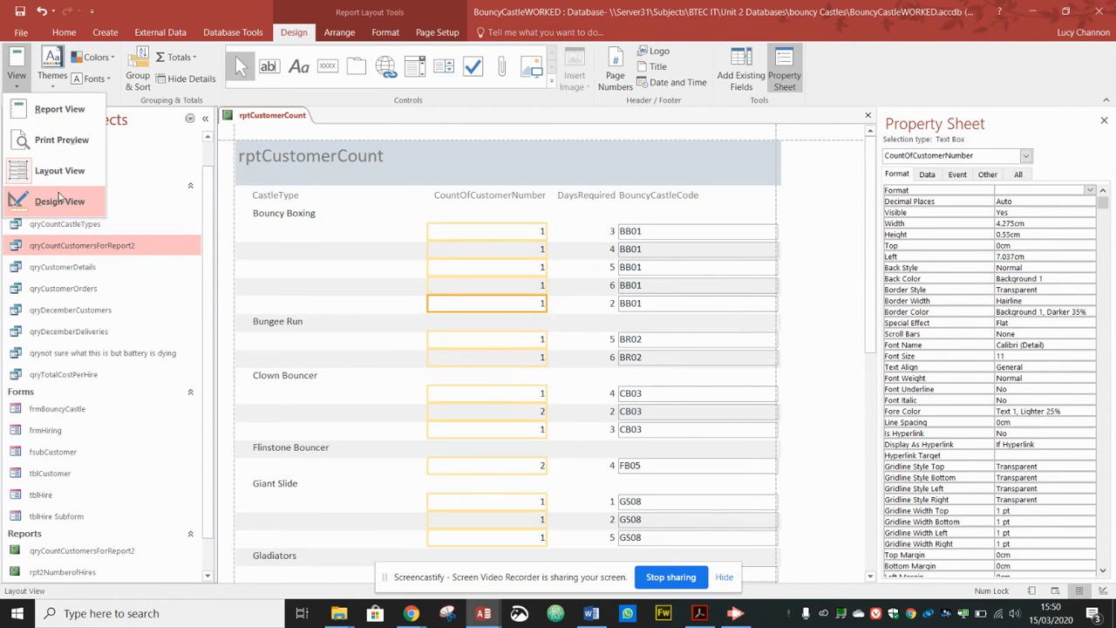
pyautogui.click(58, 202)
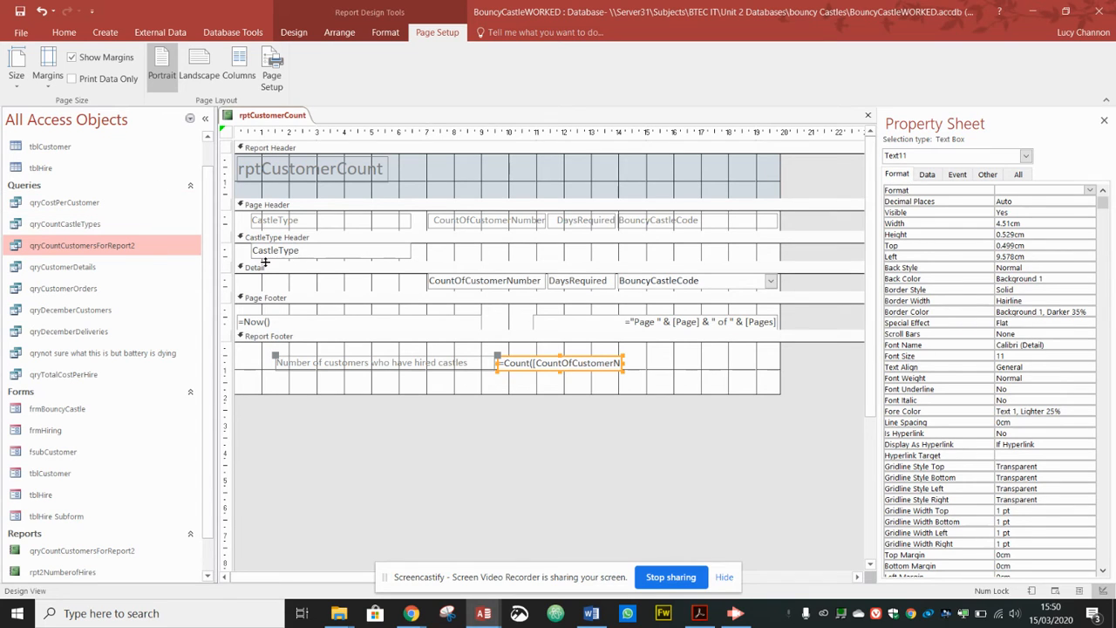
# Step: Heighten the CastleType Header, draw a text box in it, and widen its label
pyautogui.moveTo(267, 260); pyautogui.dragTo(270, 318)
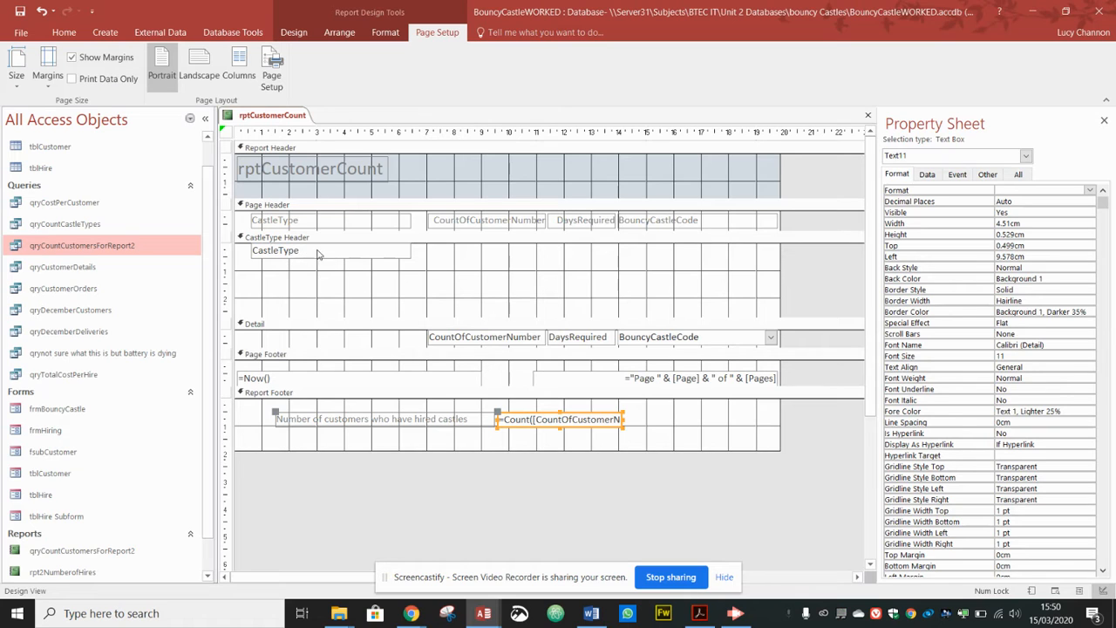
pyautogui.click(294, 32)
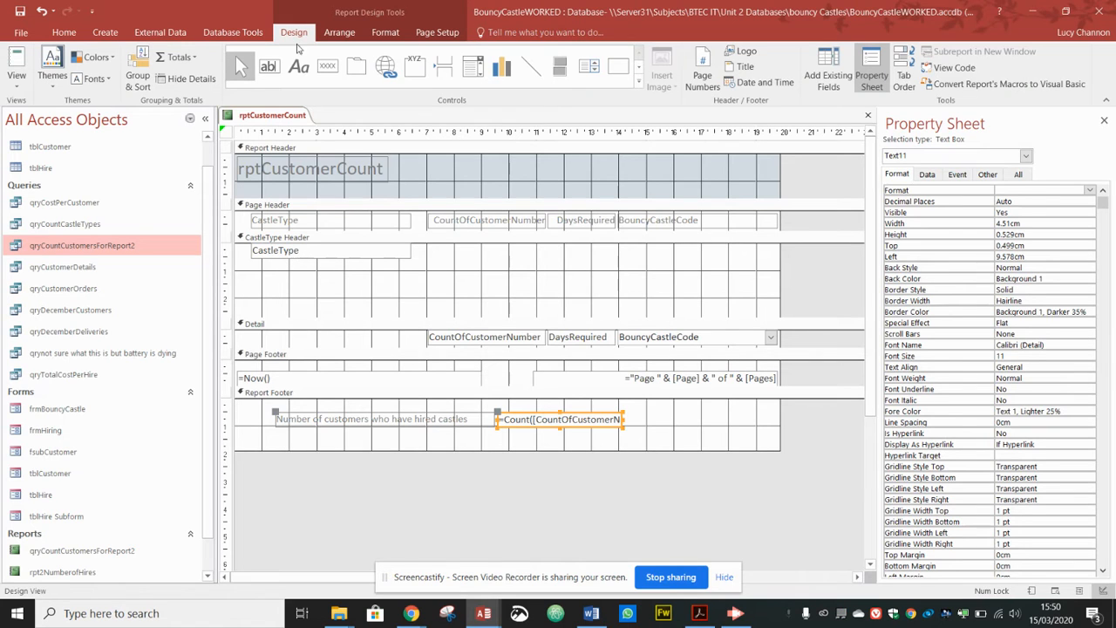
pyautogui.click(269, 67)
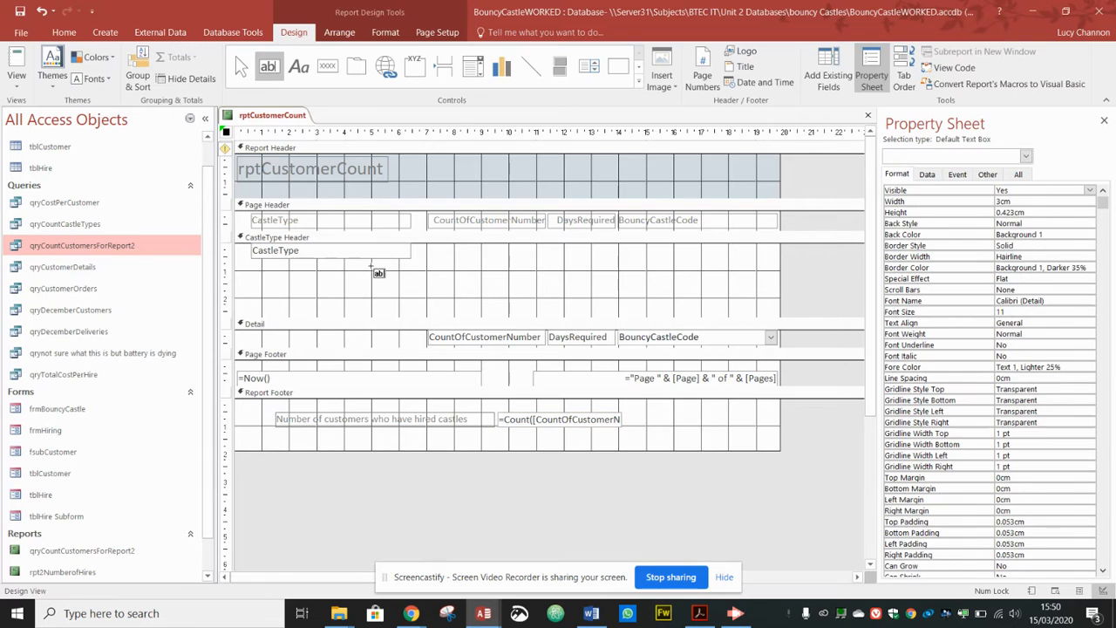
pyautogui.moveTo(371, 267); pyautogui.dragTo(499, 281)
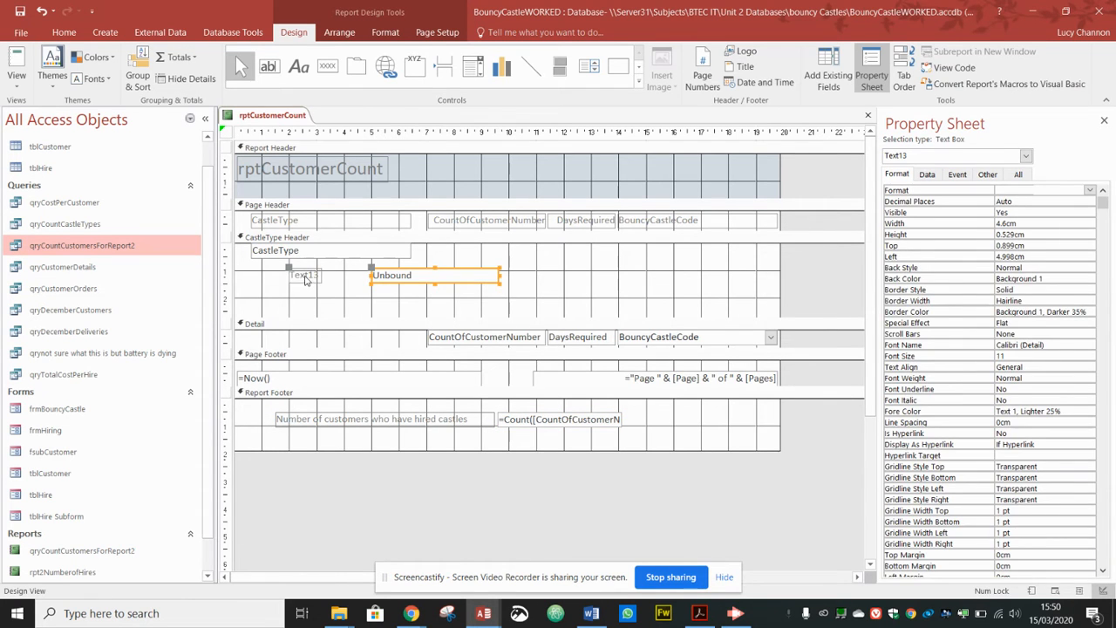
pyautogui.click(314, 276)
pyautogui.moveTo(320, 273); pyautogui.dragTo(372, 275)
pyautogui.click(321, 275)
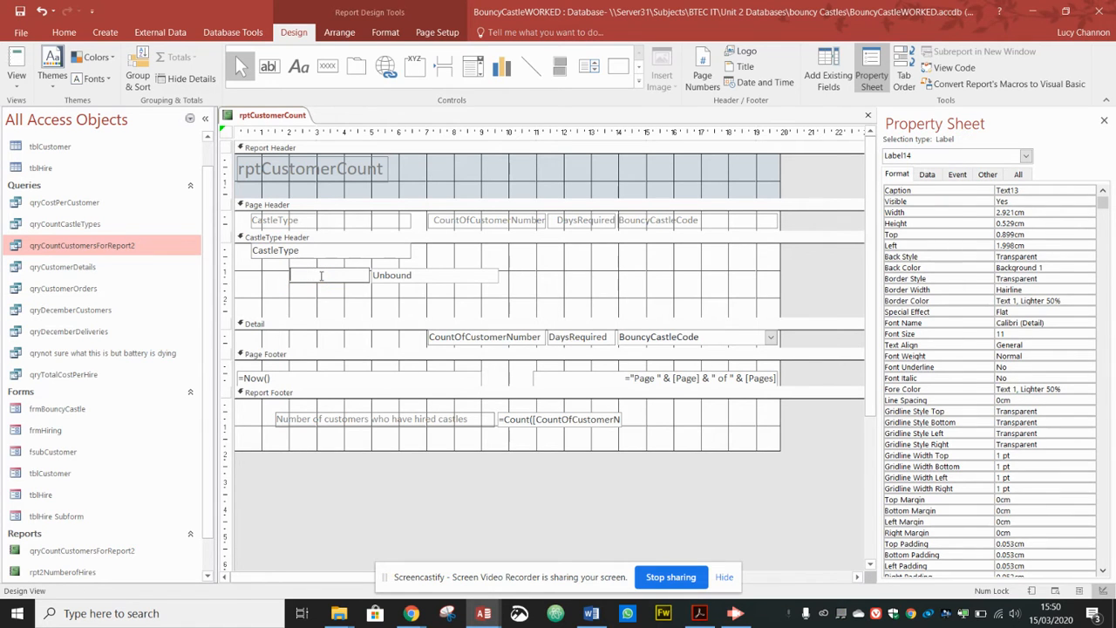
pyautogui.hotkey('alt', 'Tab')
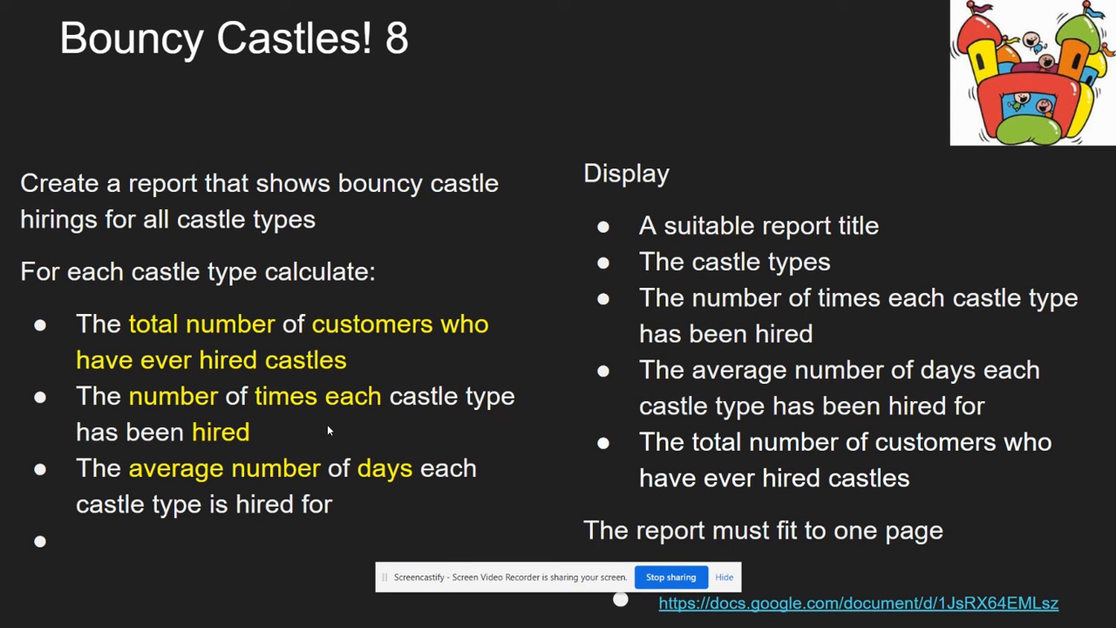
# Step: Caption the label 'number of times this castle type has been hired' and resize it so the text wraps
pyautogui.hotkey('alt', 'Tab')
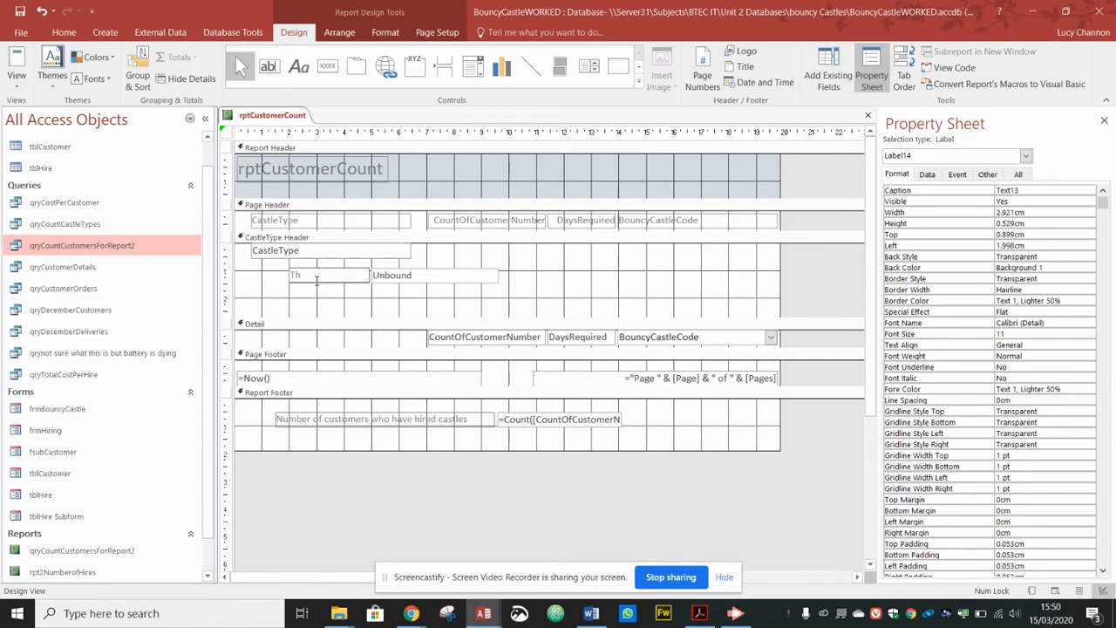
pyautogui.click(317, 280)
pyautogui.write('number of times this cas')
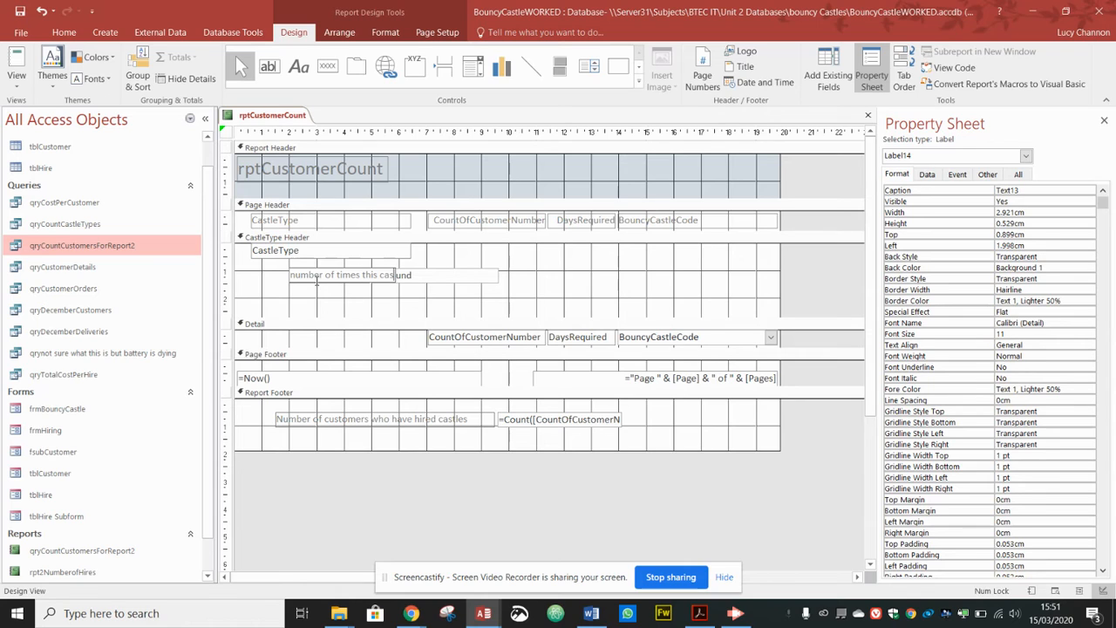
pyautogui.write('tle type has been hird')
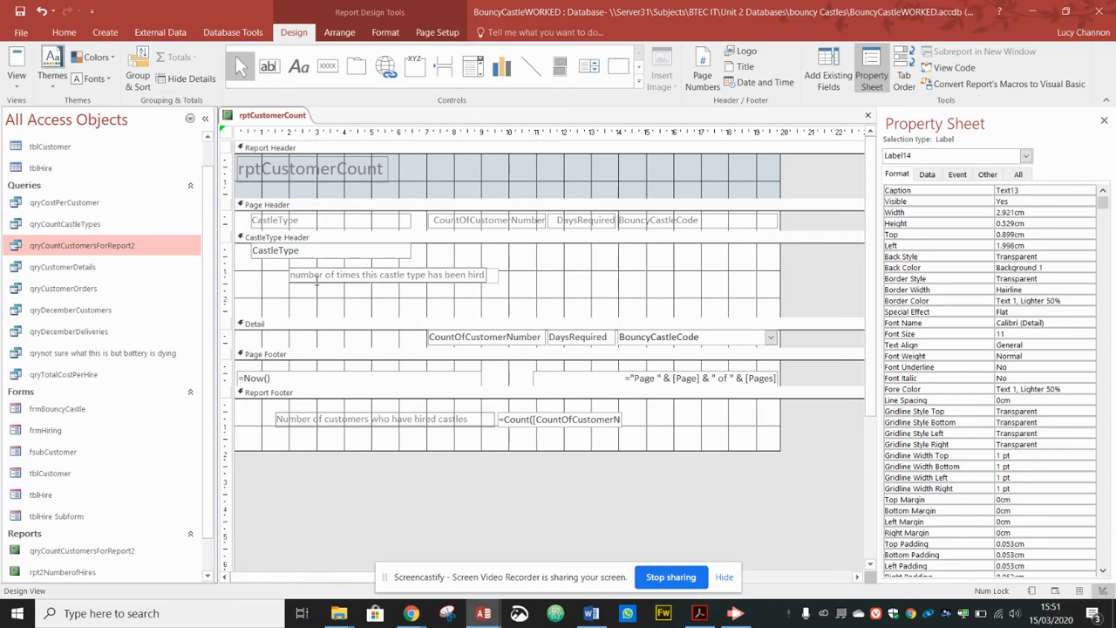
pyautogui.press('BackSpace')
pyautogui.write('ed')
pyautogui.click(365, 297)
pyautogui.click(366, 276)
pyautogui.moveTo(390, 283); pyautogui.dragTo(392, 305)
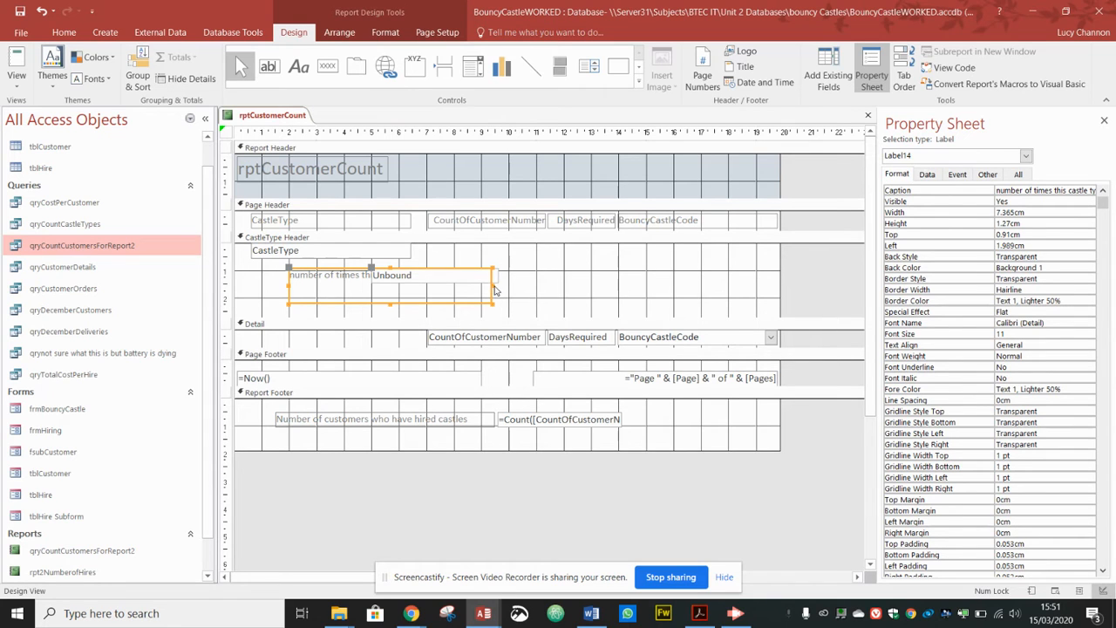
pyautogui.moveTo(491, 285); pyautogui.dragTo(368, 291)
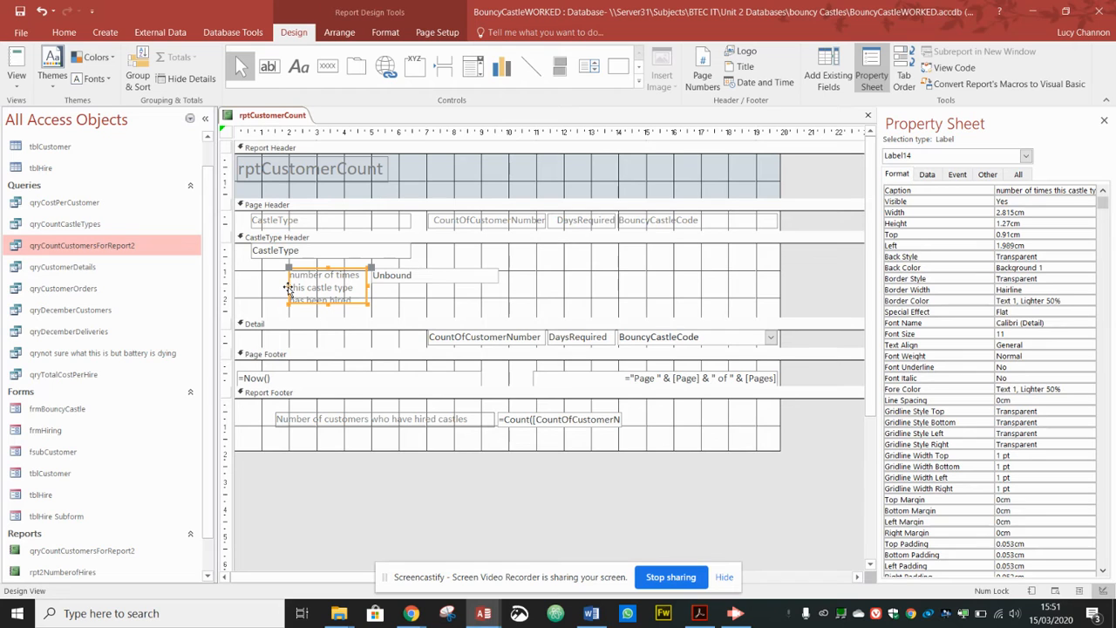
pyautogui.moveTo(290, 288); pyautogui.dragTo(288, 288)
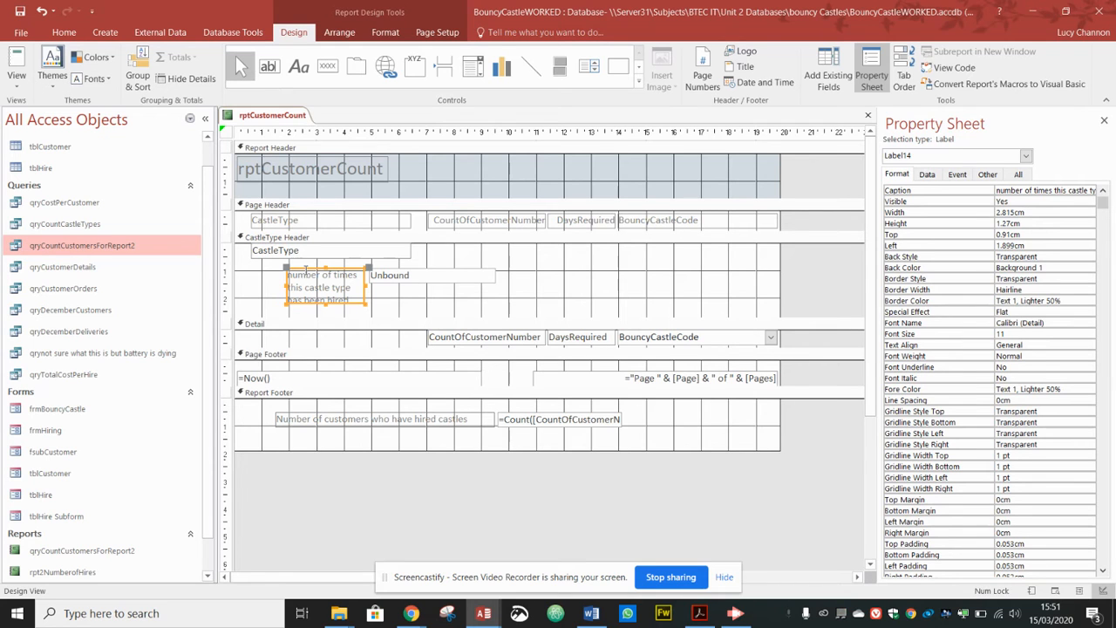
# Step: Enter =count([BoucyCastleCode]) in the CastleType Header box, then open Report View, which raises a parameter prompt
pyautogui.click(411, 276)
pyautogui.click(413, 276)
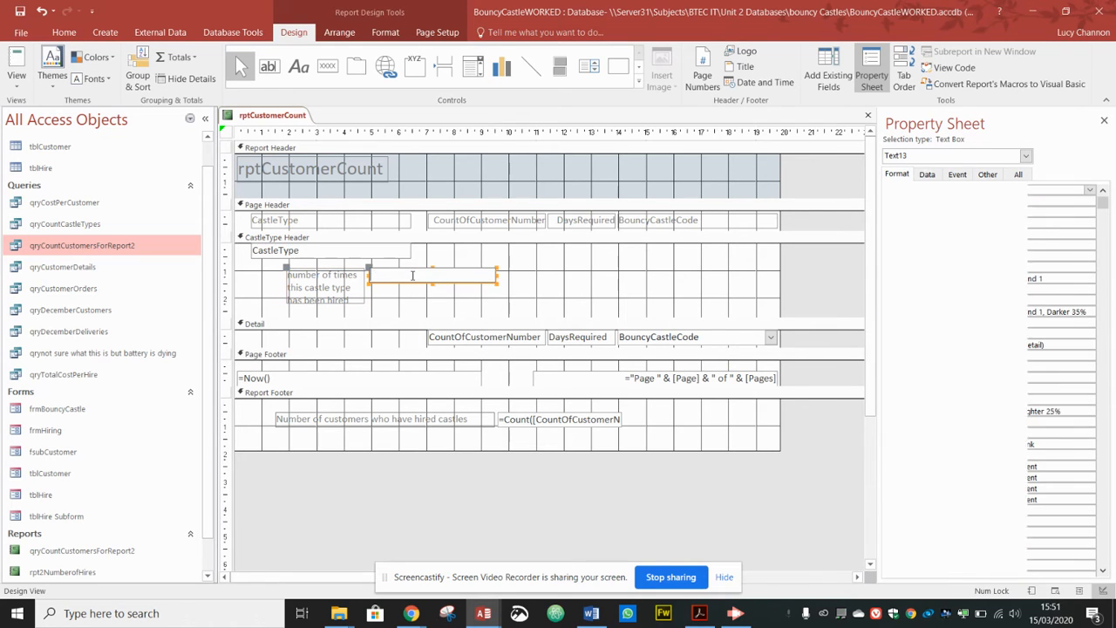
pyautogui.write('=coujnt')
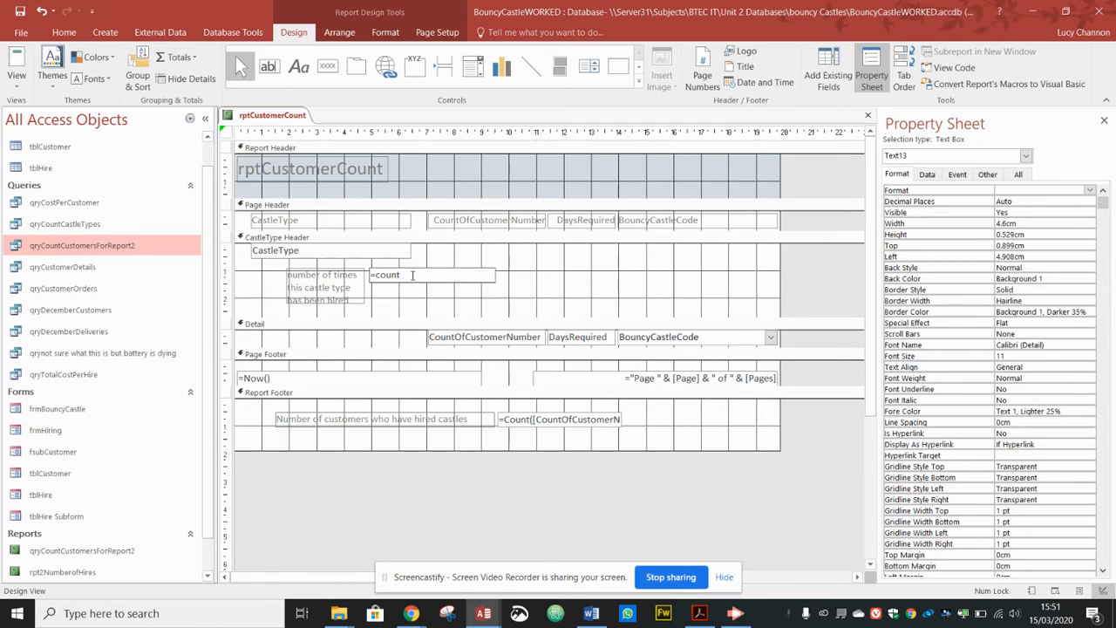
pyautogui.write('[')
pyautogui.write('BoucyCastleCode')
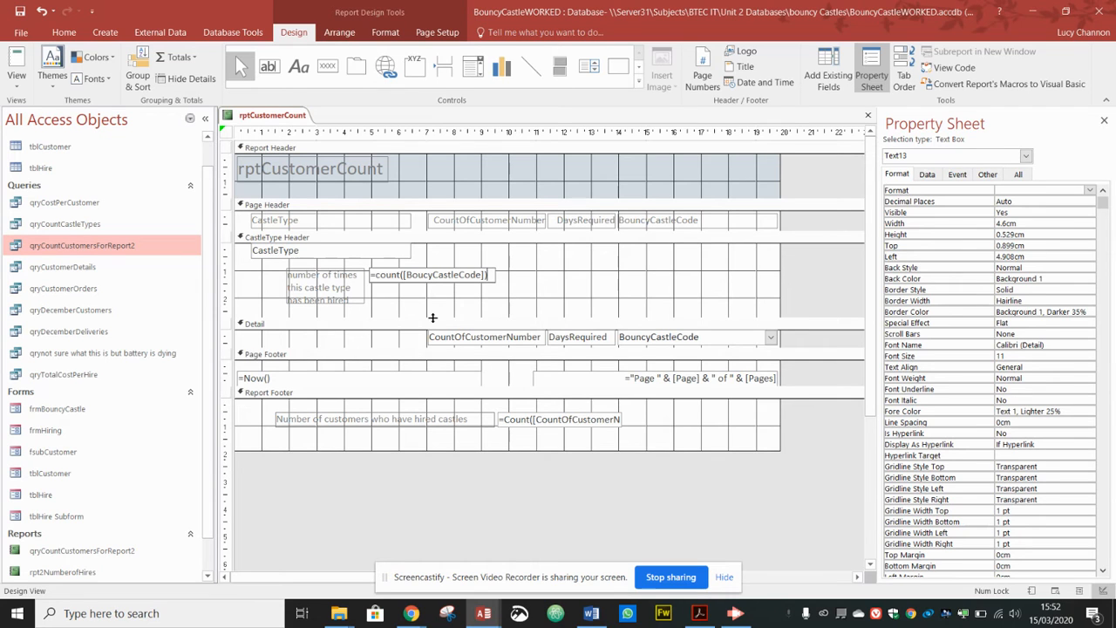
pyautogui.click(17, 79)
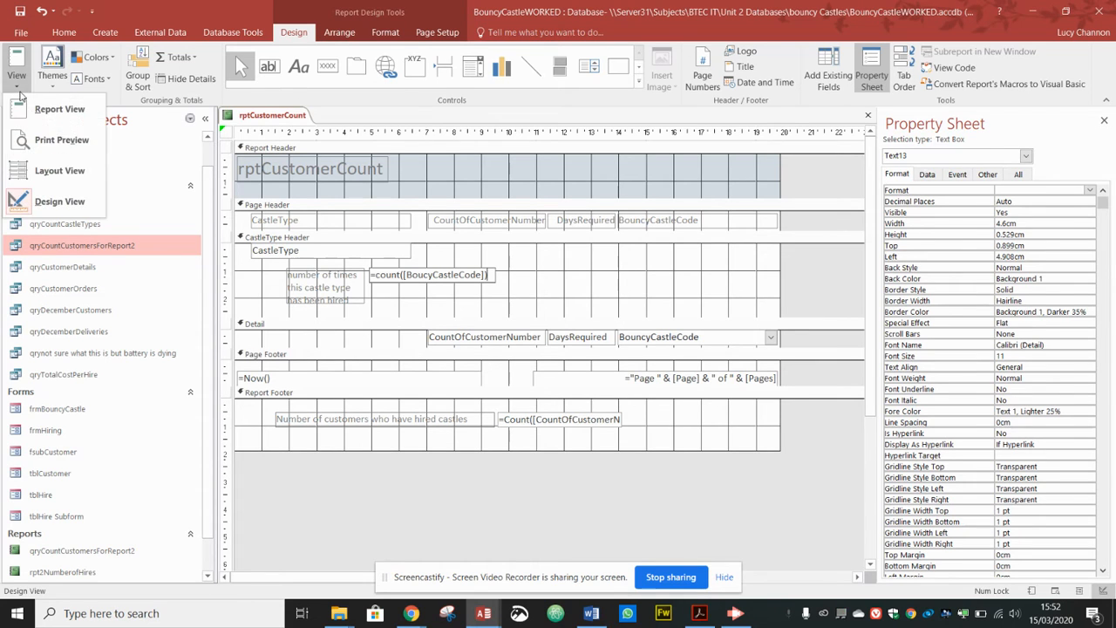
pyautogui.click(60, 171)
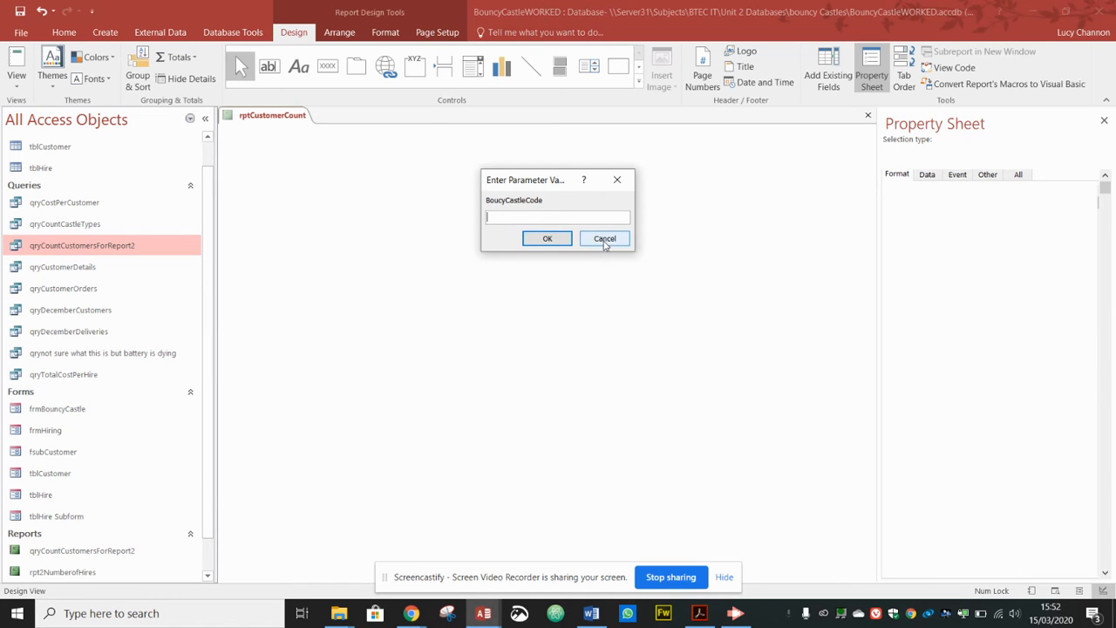
# Step: Dismiss the parameter prompt and correct the count expression to =Count([BouncyCastleCode])
pyautogui.click(608, 240)
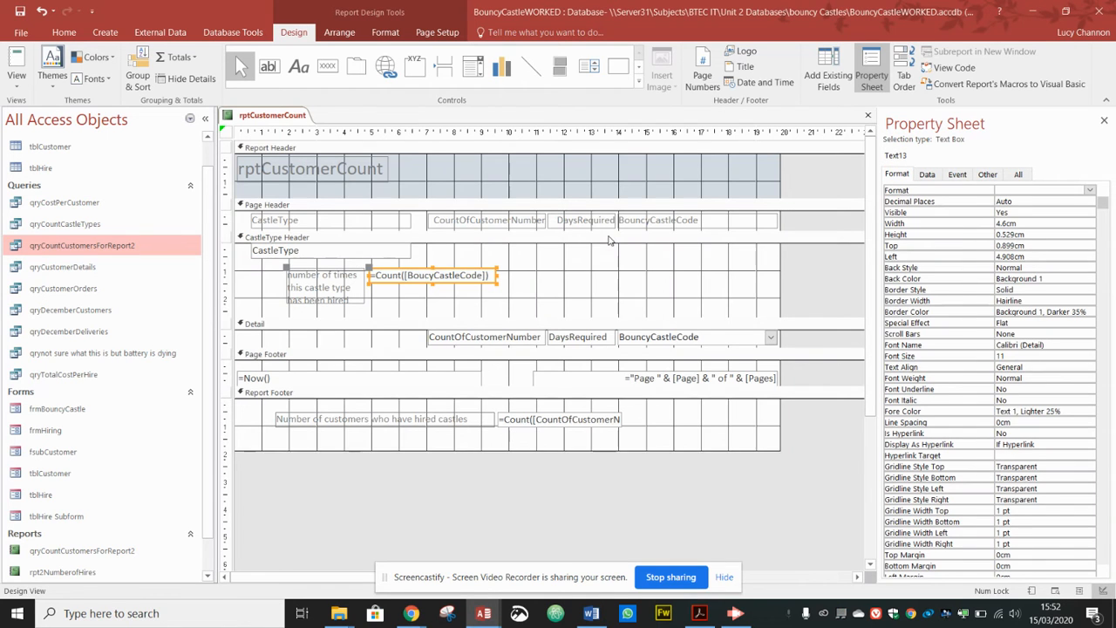
pyautogui.click(426, 275)
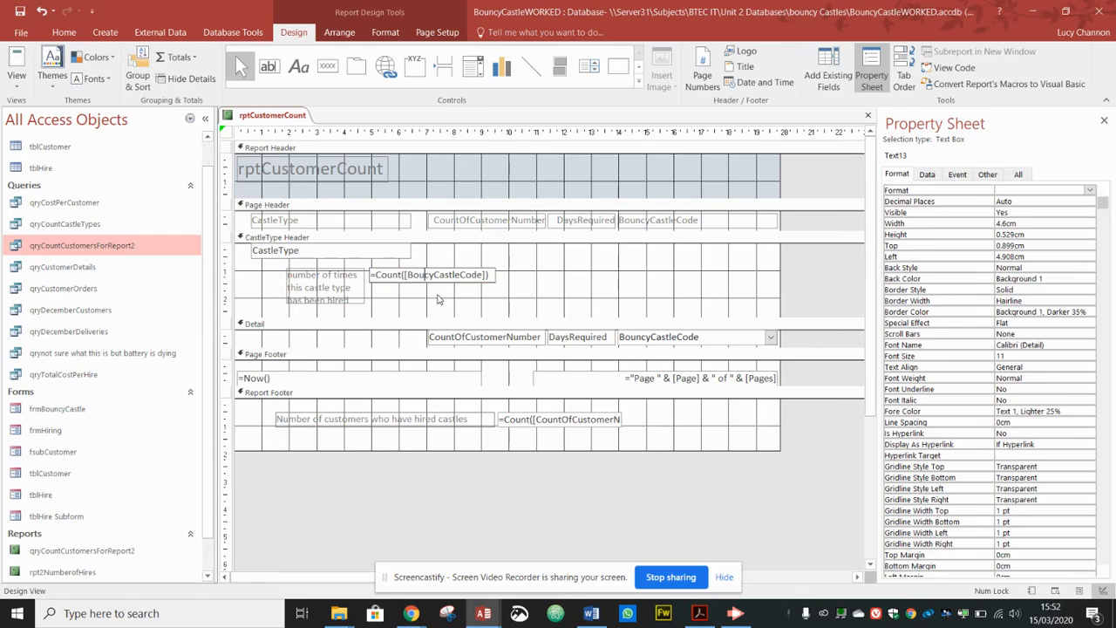
pyautogui.write('n')
# Step: Check hire counts per castle type in Layout View, e.g. 5 for Bouncy Boxing
pyautogui.click(16, 68)
pyautogui.click(60, 173)
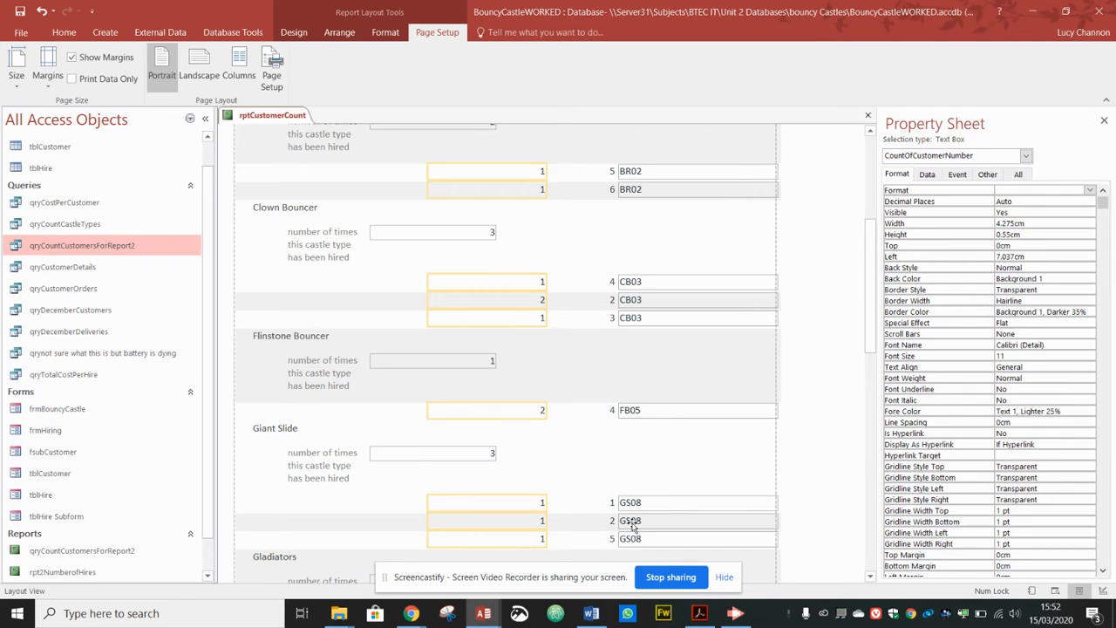
pyautogui.moveTo(871, 345); pyautogui.dragTo(868, 209)
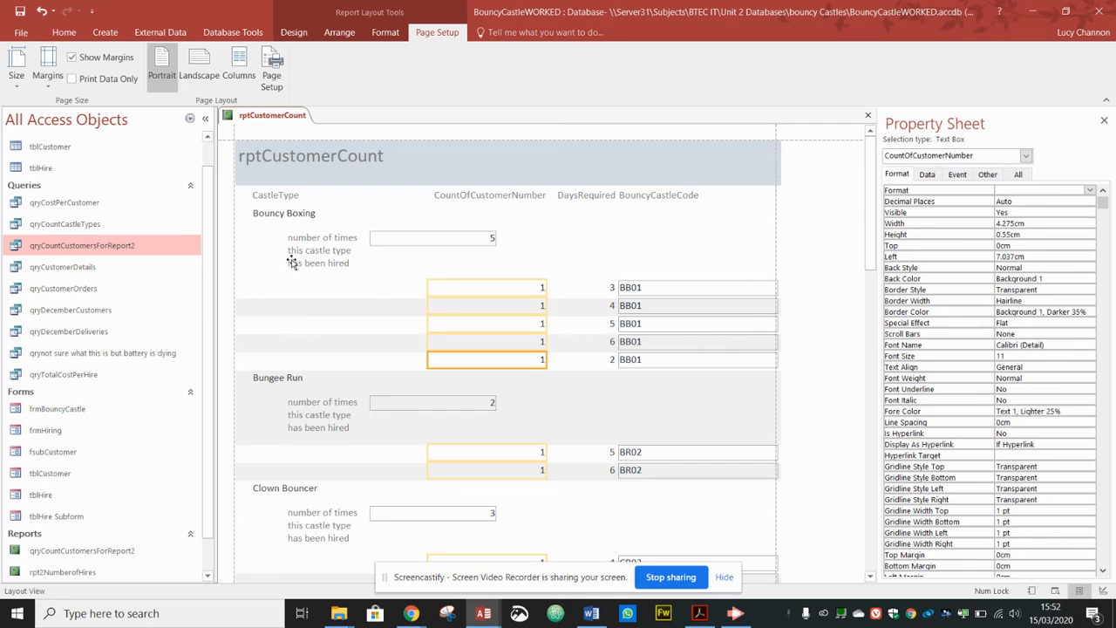
pyautogui.click(295, 32)
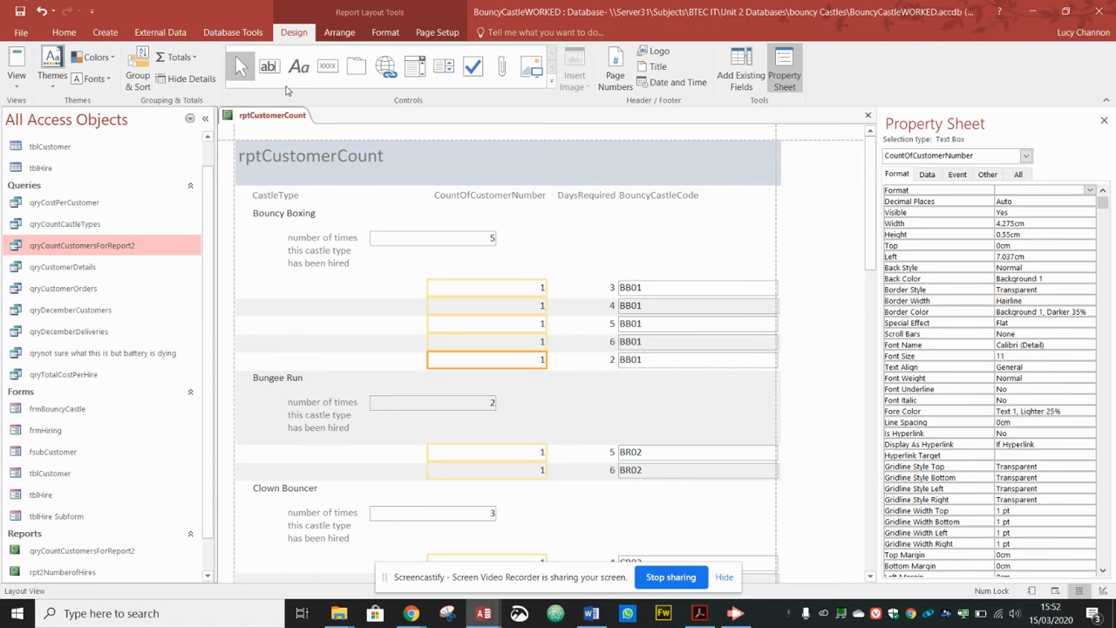
pyautogui.click(17, 70)
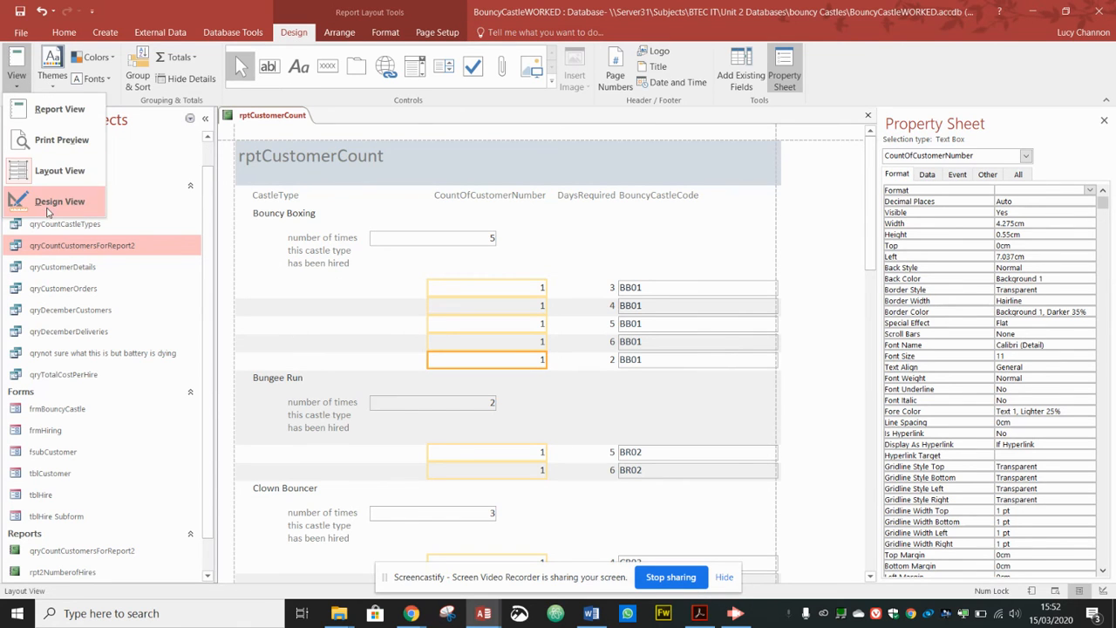
# Step: Return rptCustomerCount to Design View after glancing at the task brief slide
pyautogui.click(49, 204)
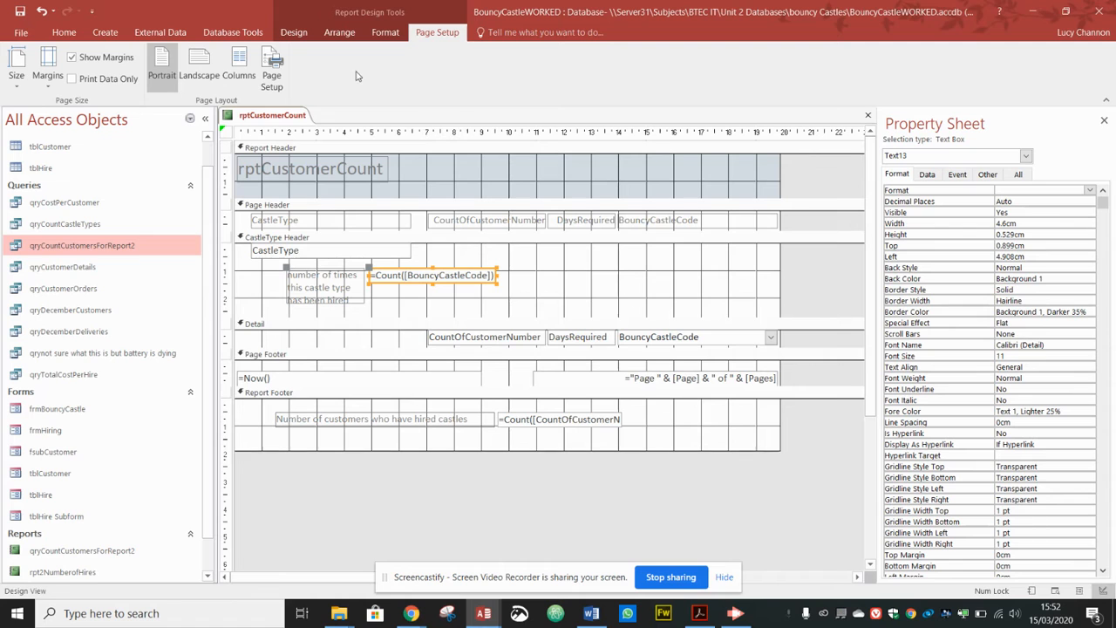
pyautogui.hotkey('alt', 'Tab')
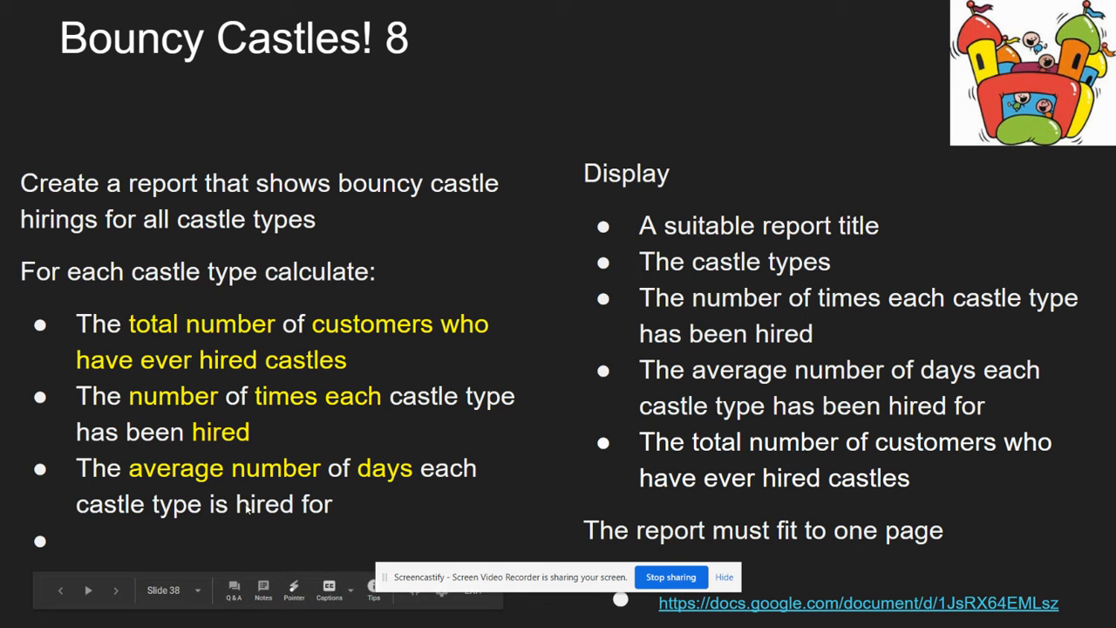
pyautogui.hotkey('alt', 'Tab')
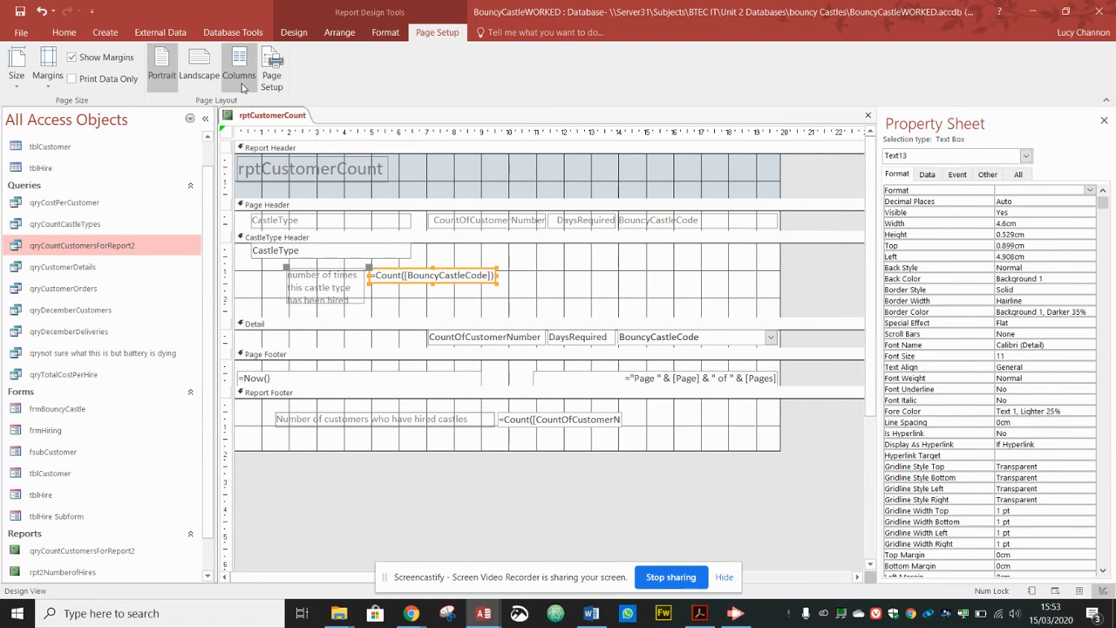
pyautogui.click(295, 34)
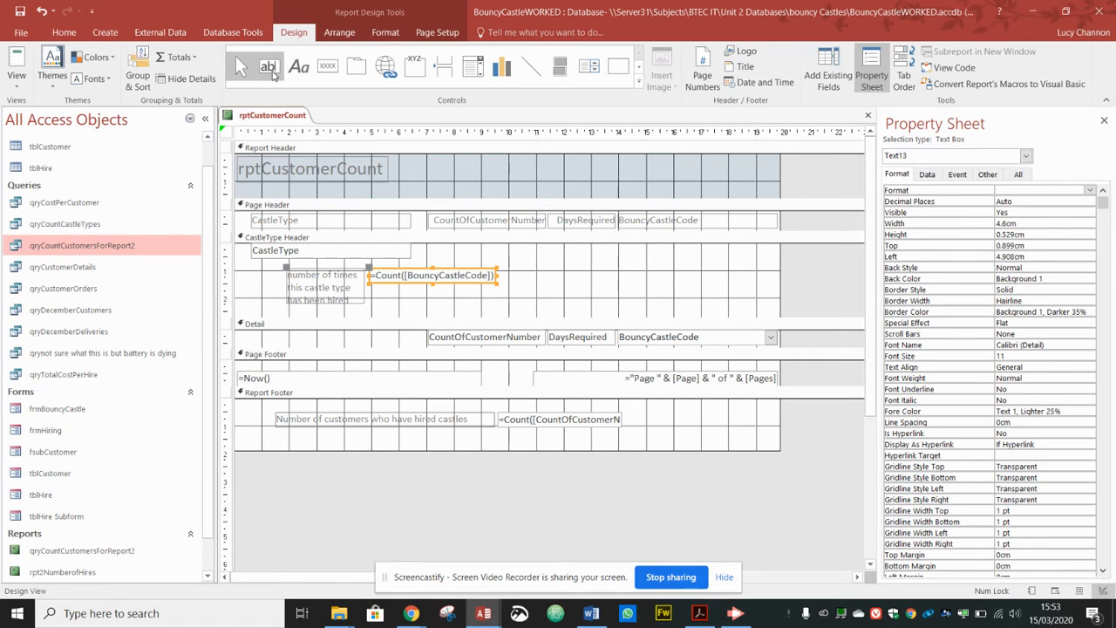
# Step: Add a text box to the CastleType Header with a widened label reading 'Average number of days'
pyautogui.click(269, 66)
pyautogui.moveTo(564, 261)
pyautogui.mouseDown()
pyautogui.moveTo(619, 288)
pyautogui.moveTo(717, 269)
pyautogui.mouseUp()
pyautogui.click(603, 270)
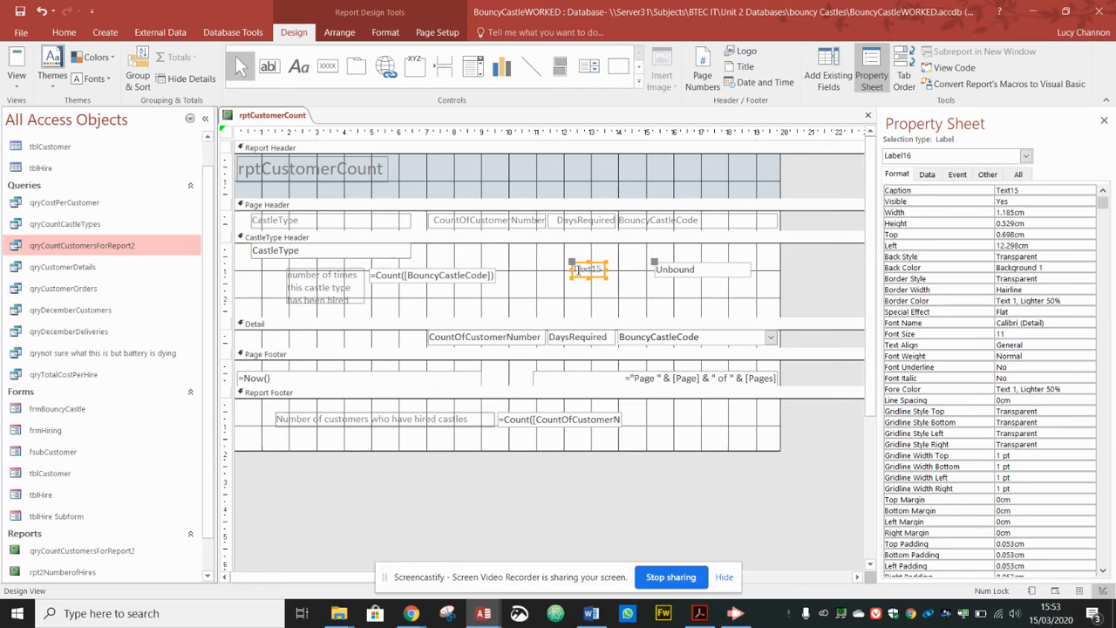
pyautogui.moveTo(570, 269); pyautogui.dragTo(513, 268)
pyautogui.moveTo(605, 269); pyautogui.dragTo(642, 270)
pyautogui.doubleClick(546, 272)
pyautogui.write('Average number of days')
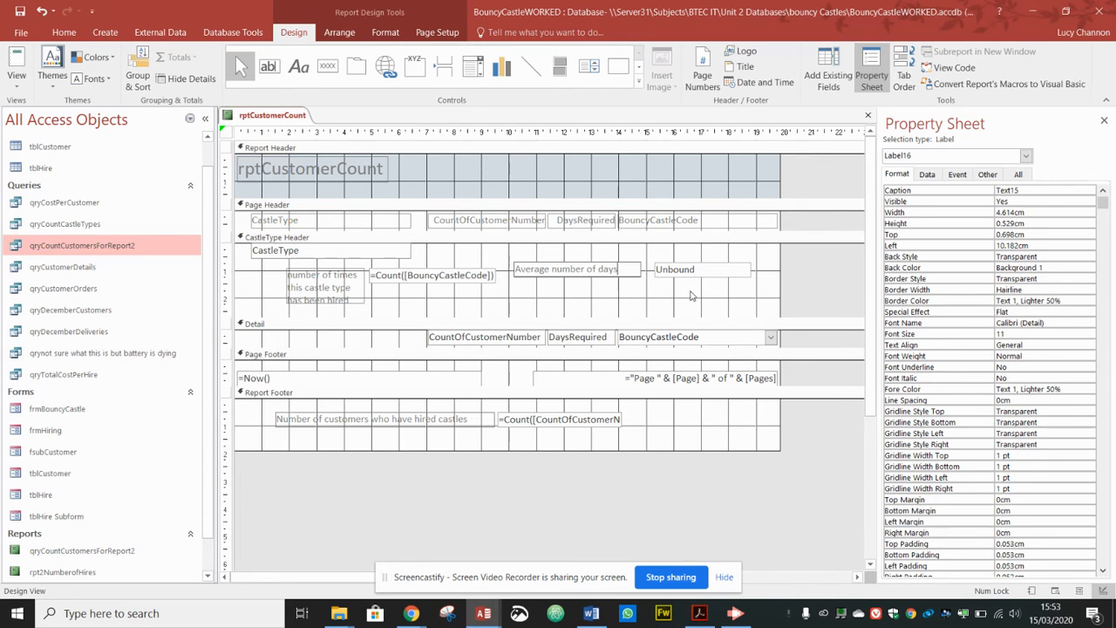
# Step: Start an expression in the new text box with '='
pyautogui.click(674, 272)
pyautogui.click(675, 272)
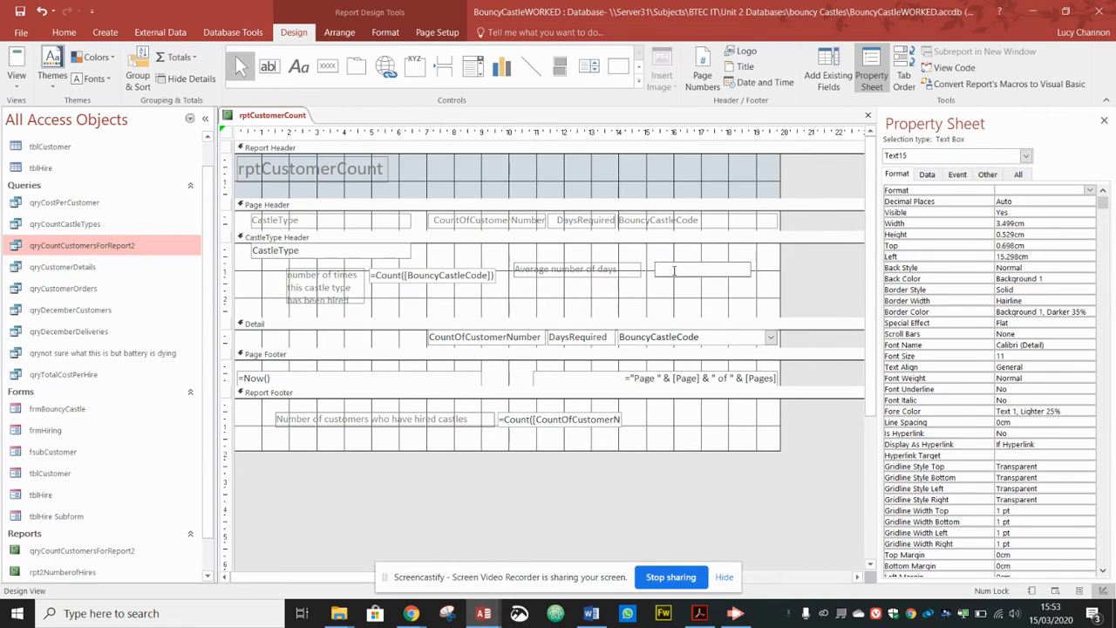
pyautogui.write('=avg([')
# Step: Complete the new box's expression as =avg([DaysRequired])
pyautogui.write('DaysRequ')
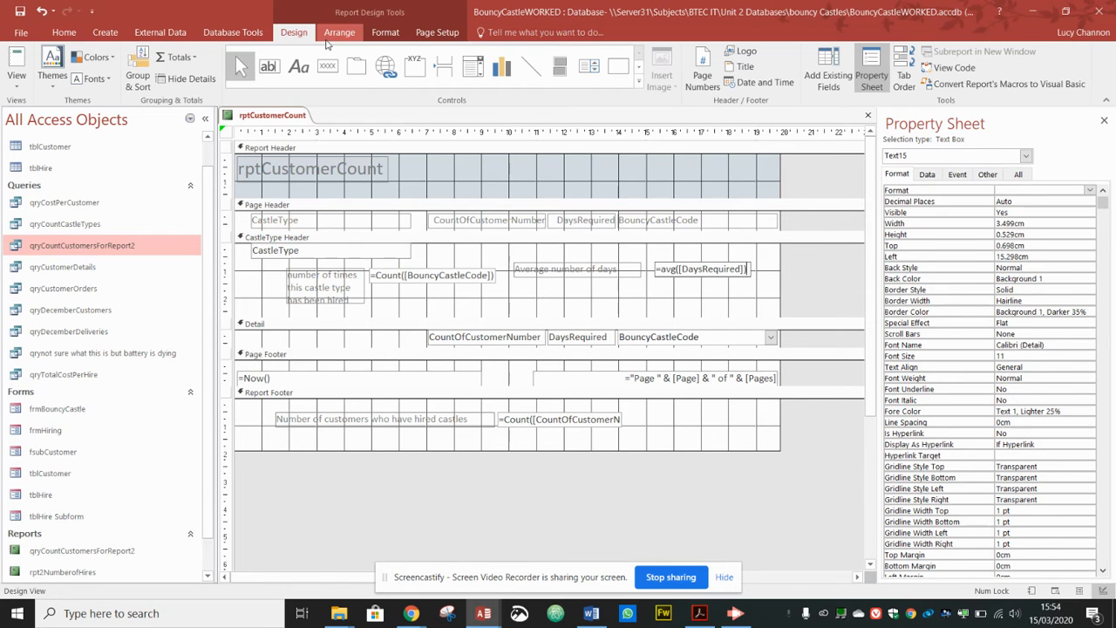
pyautogui.click(15, 83)
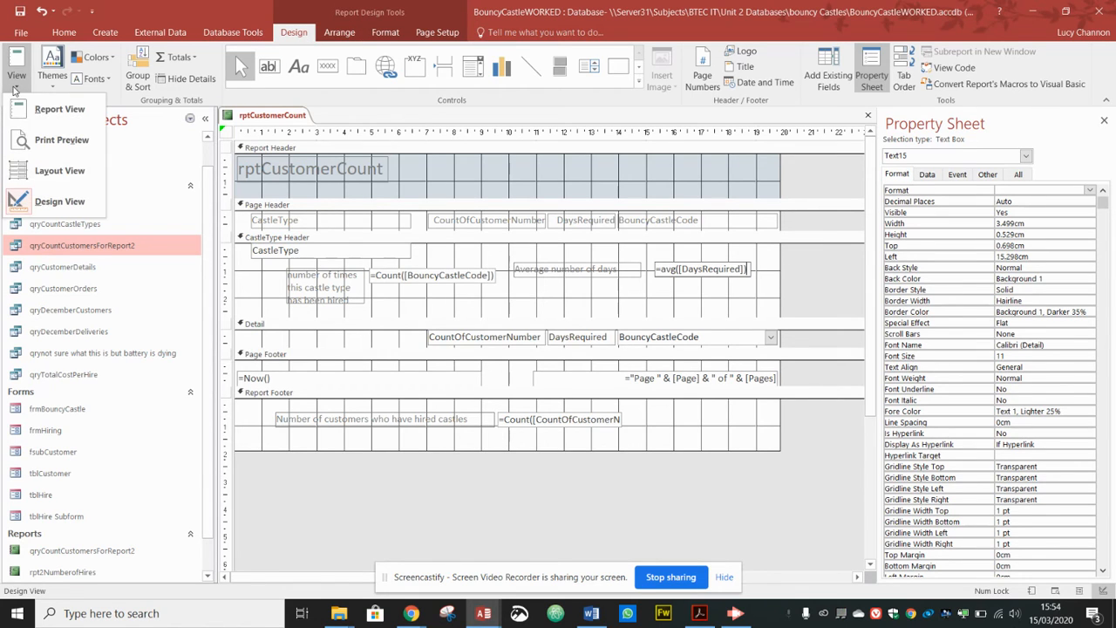
# Step: Preview per-type average days in Layout View, e.g. 4 for Bouncy Boxing, 5.5 for Bungee Run
pyautogui.click(41, 164)
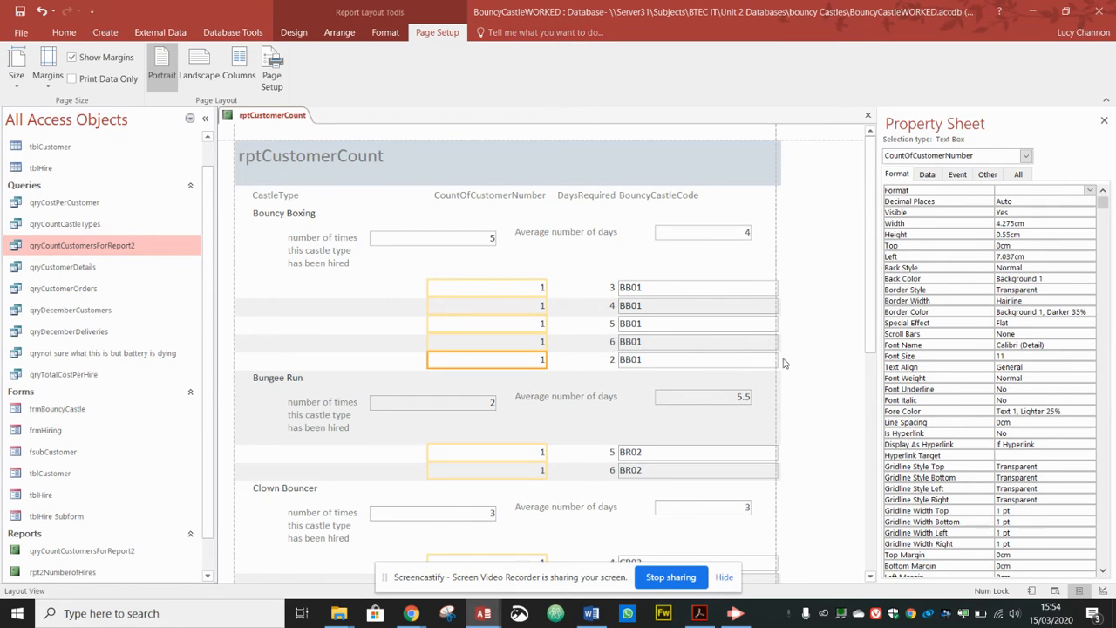
pyautogui.moveTo(869, 349); pyautogui.dragTo(864, 443)
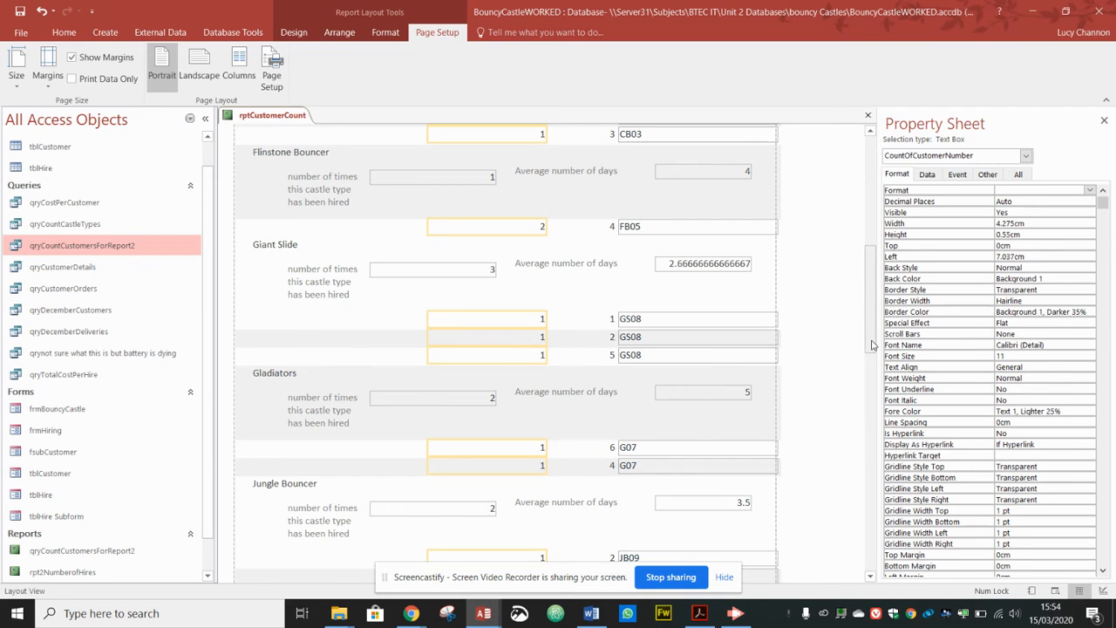
pyautogui.moveTo(868, 340); pyautogui.dragTo(869, 221)
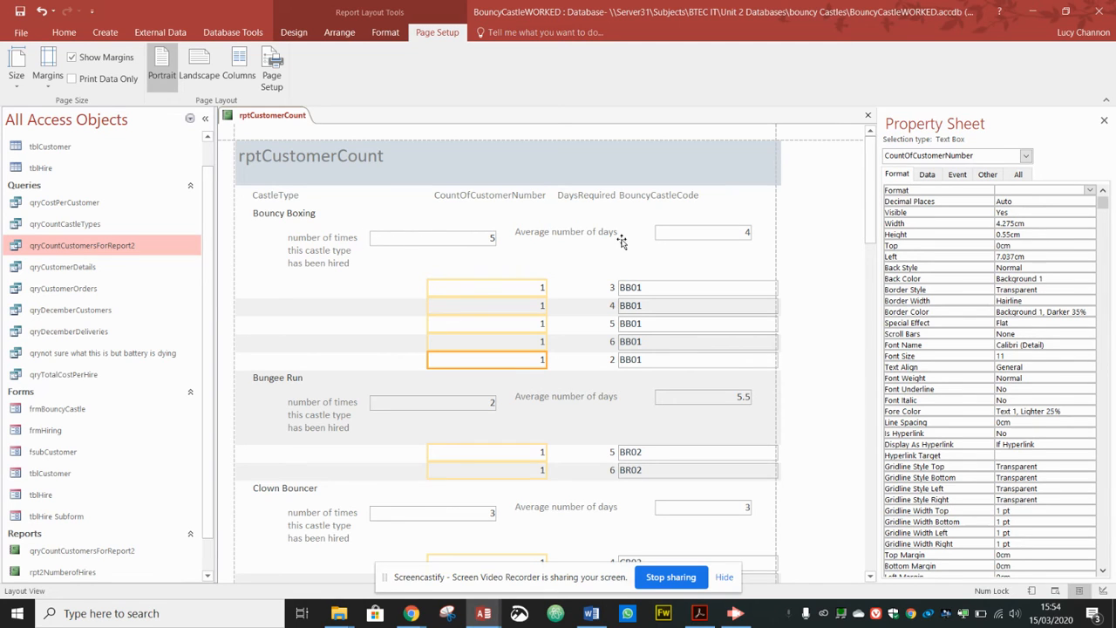
pyautogui.moveTo(871, 207); pyautogui.dragTo(843, 529)
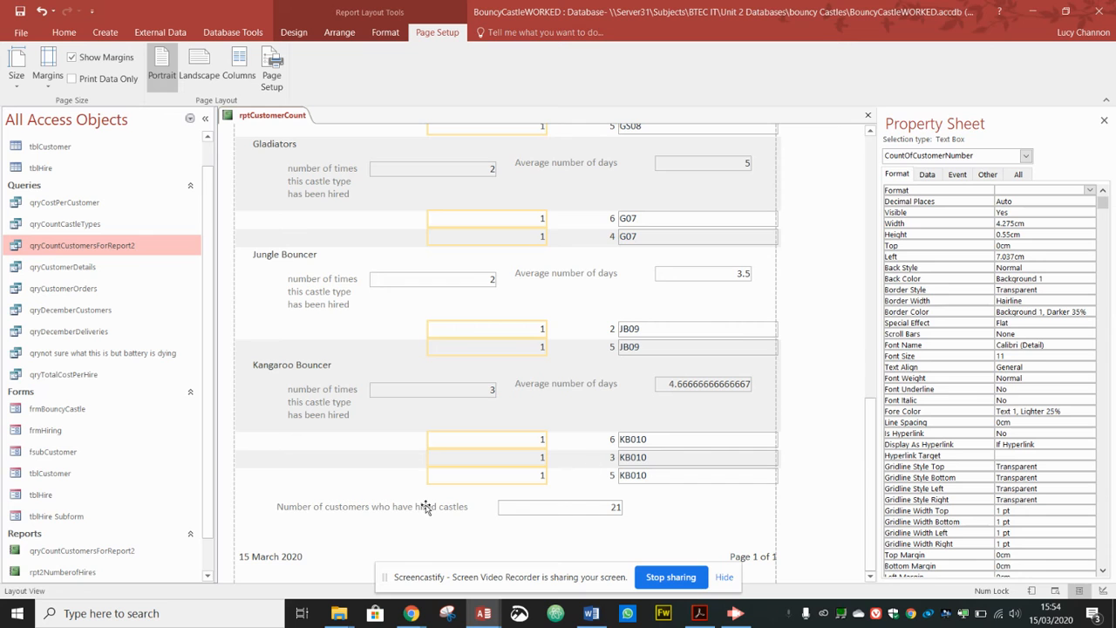
# Step: Confirm the customer total of 21, save the report, and return to the task brief slide
pyautogui.click(573, 515)
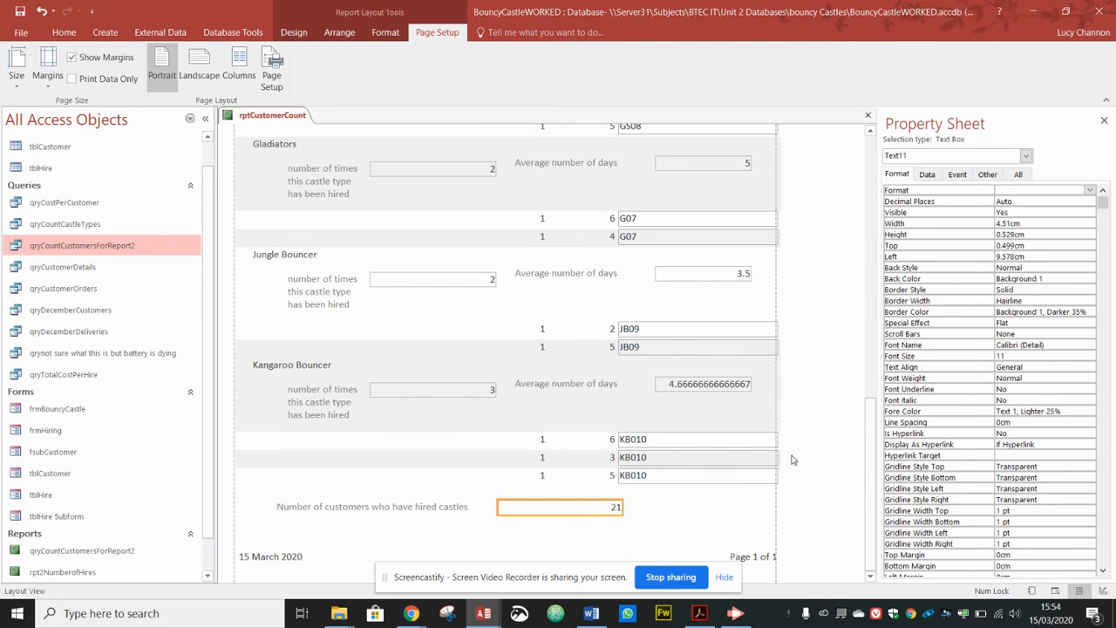
pyautogui.scroll(15, 870, 481)
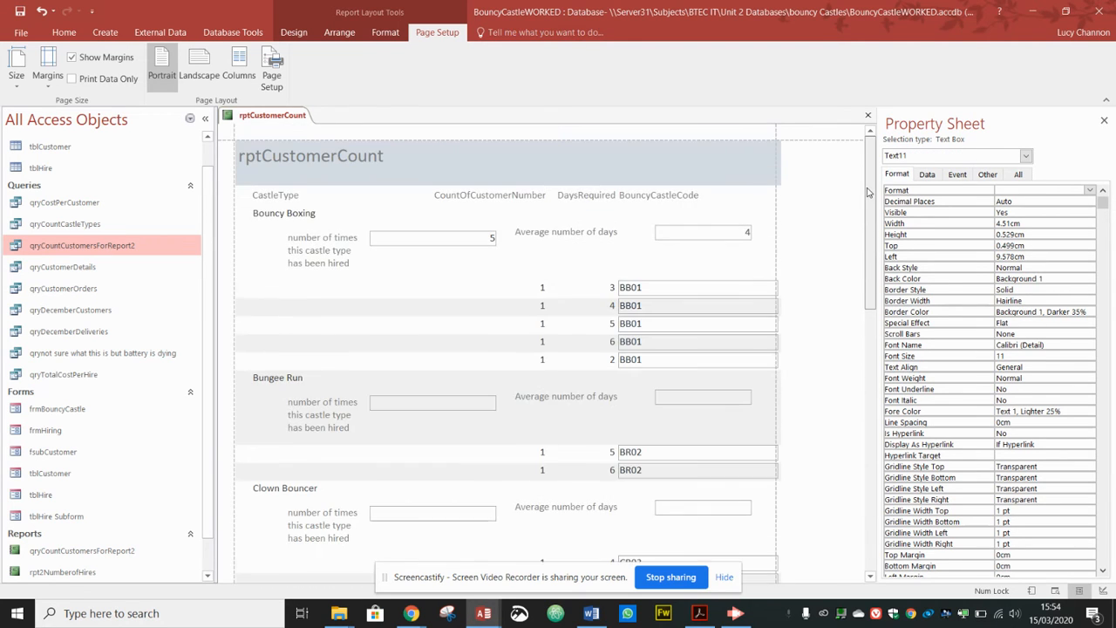
pyautogui.click(20, 14)
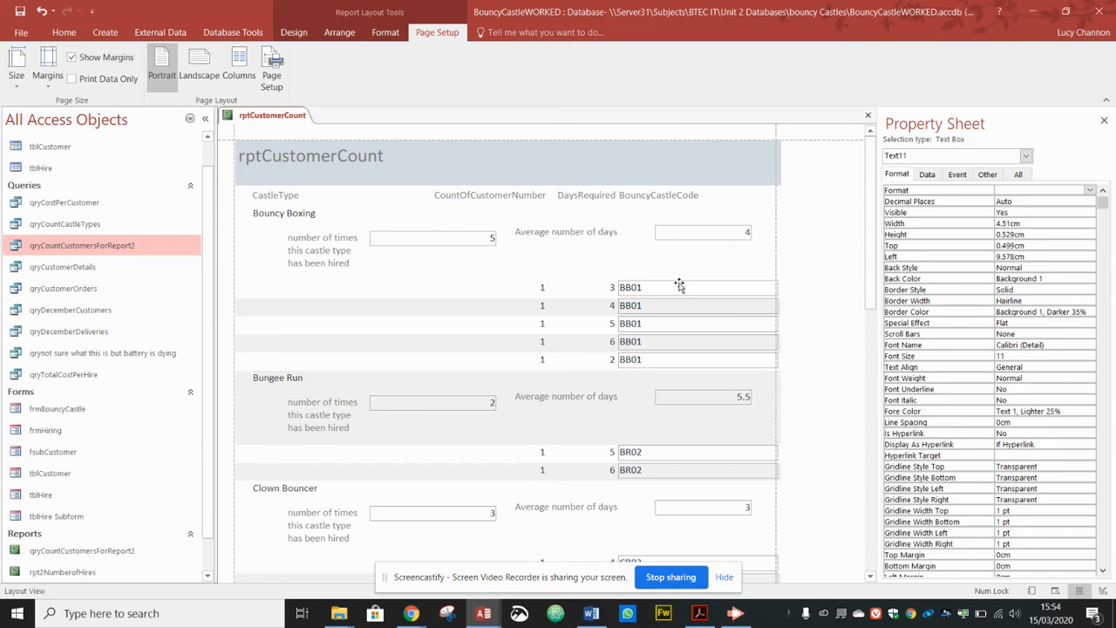
pyautogui.hotkey('alt', 'Tab')
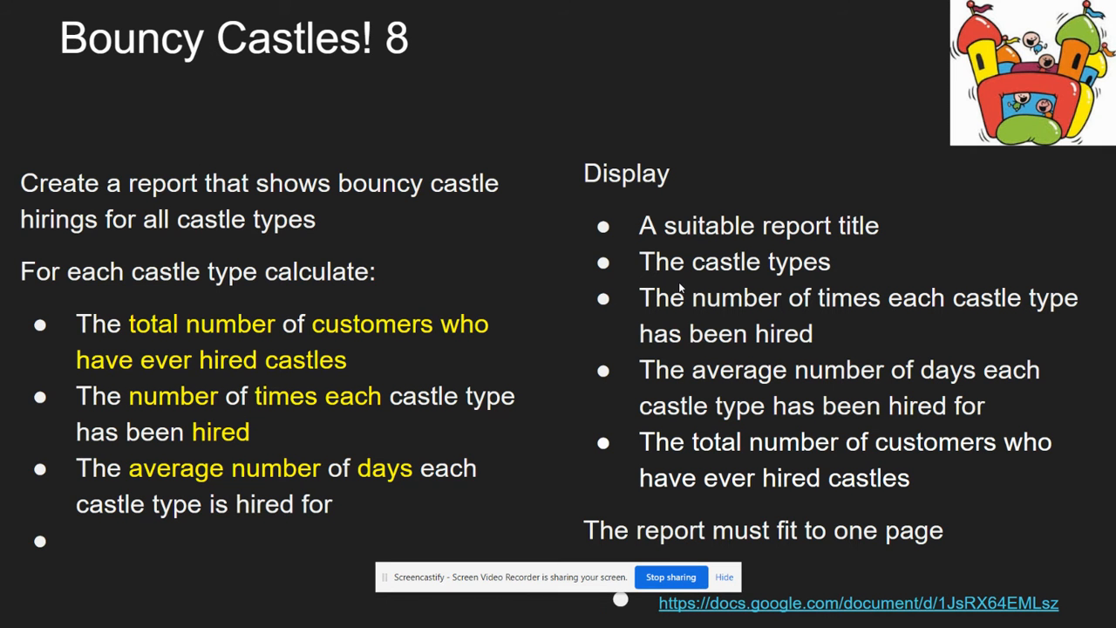
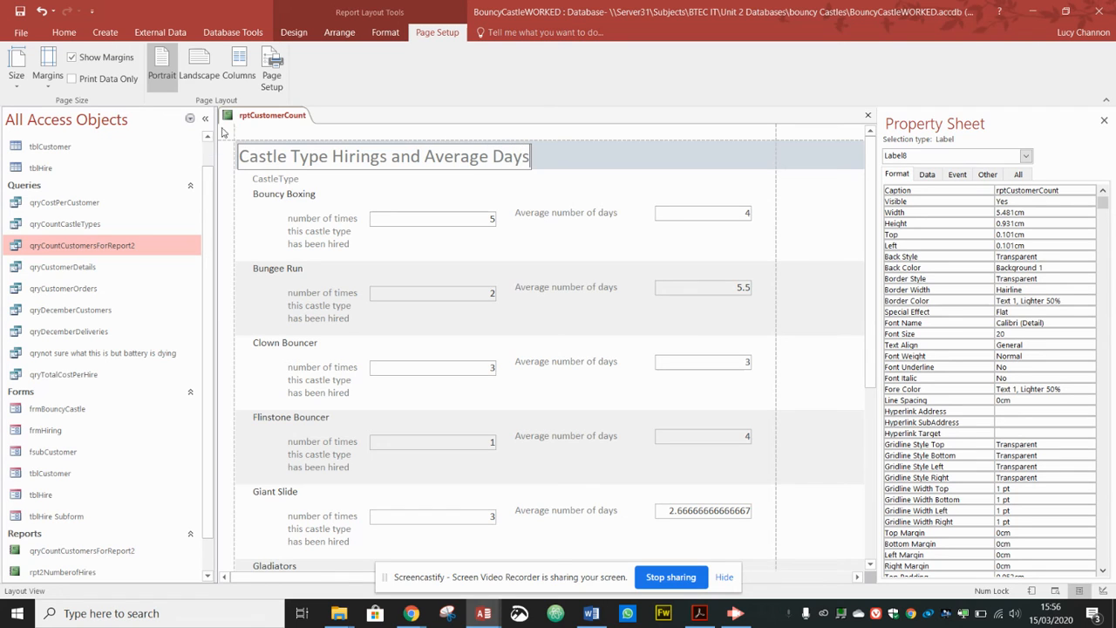
# Step: Switch the Castle Type Hirings and Average Days report from Layout View to Design View
pyautogui.click(578, 179)
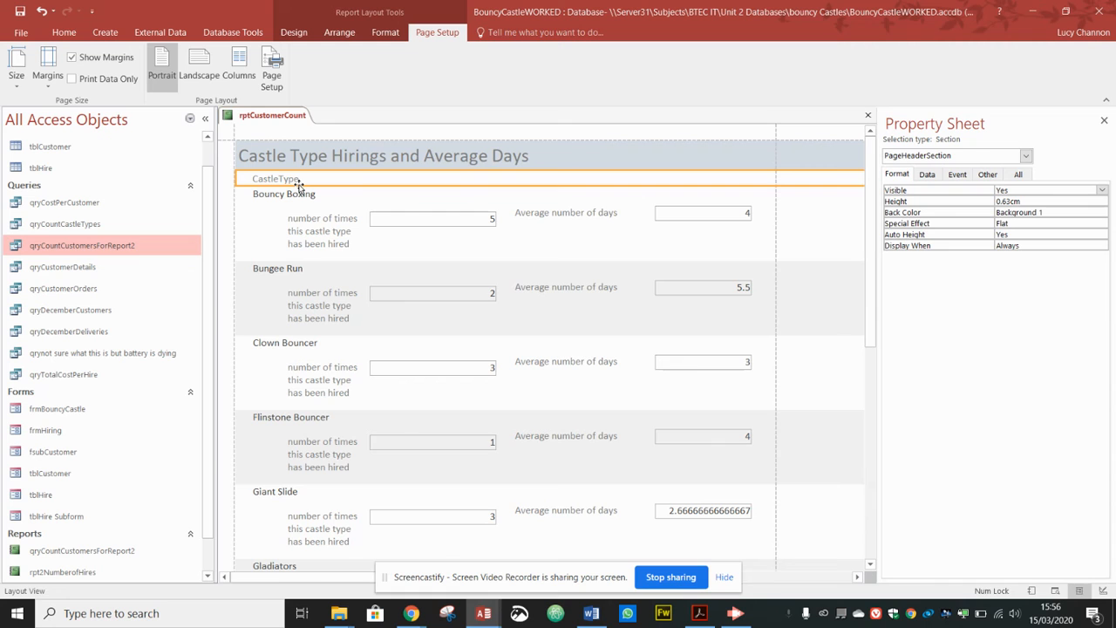
pyautogui.click(294, 32)
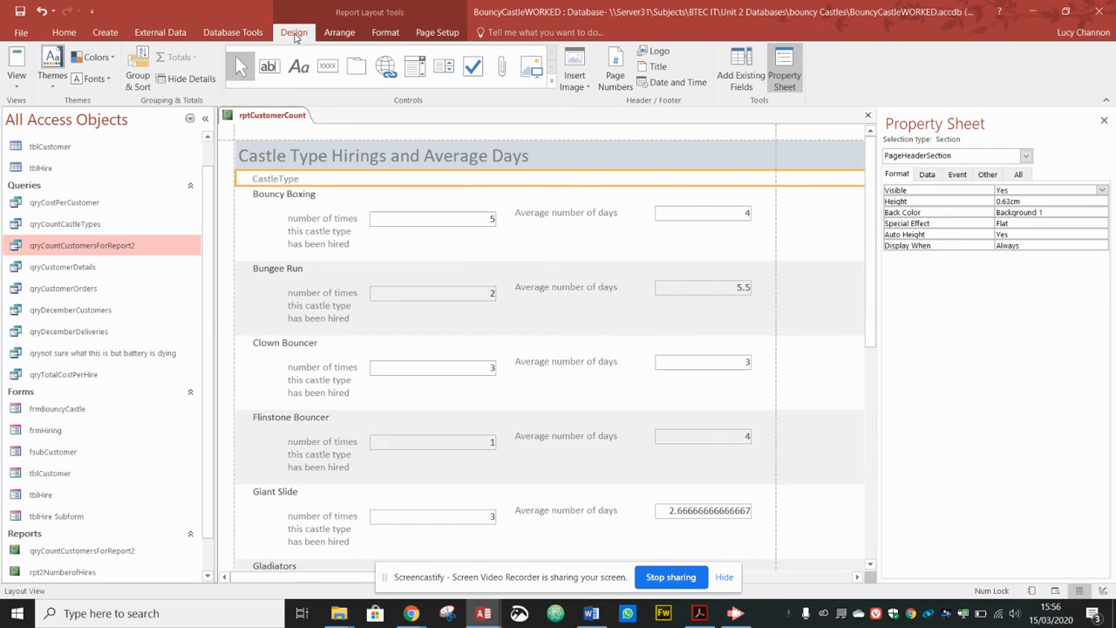
pyautogui.click(16, 86)
pyautogui.click(55, 200)
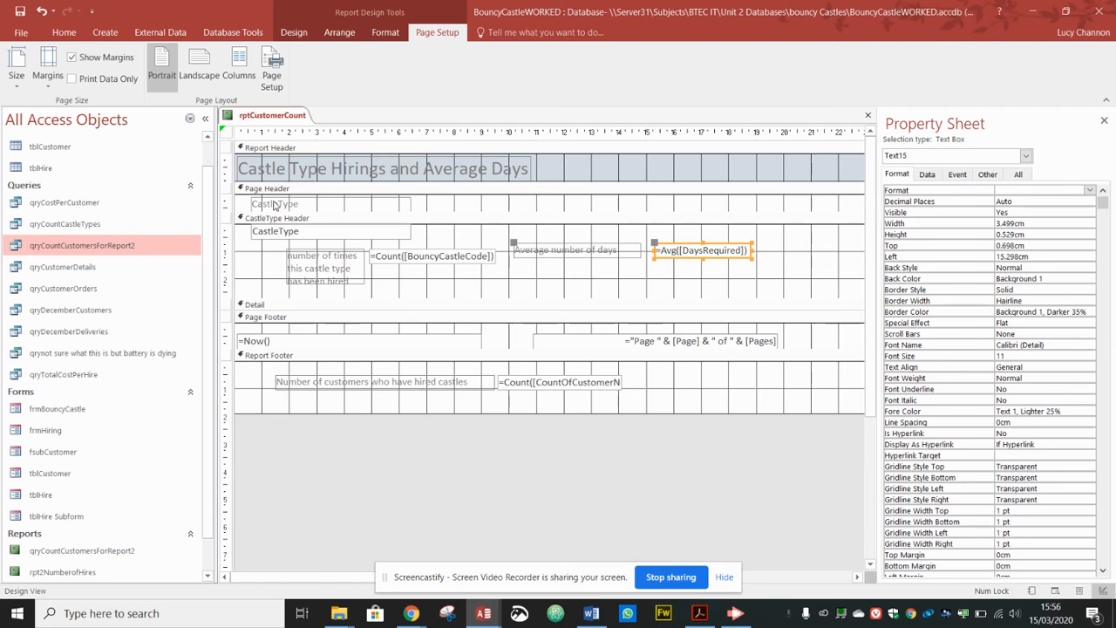
pyautogui.click(274, 205)
# Step: Set the CastleType heading's font size to 16
pyautogui.moveTo(309, 204); pyautogui.dragTo(229, 200)
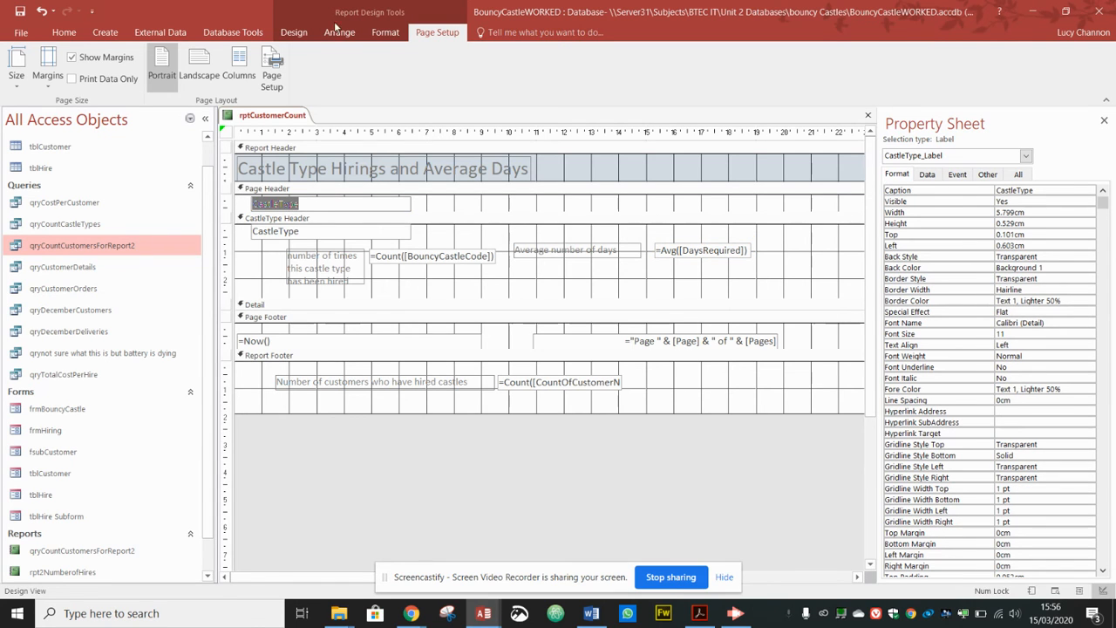
pyautogui.click(389, 35)
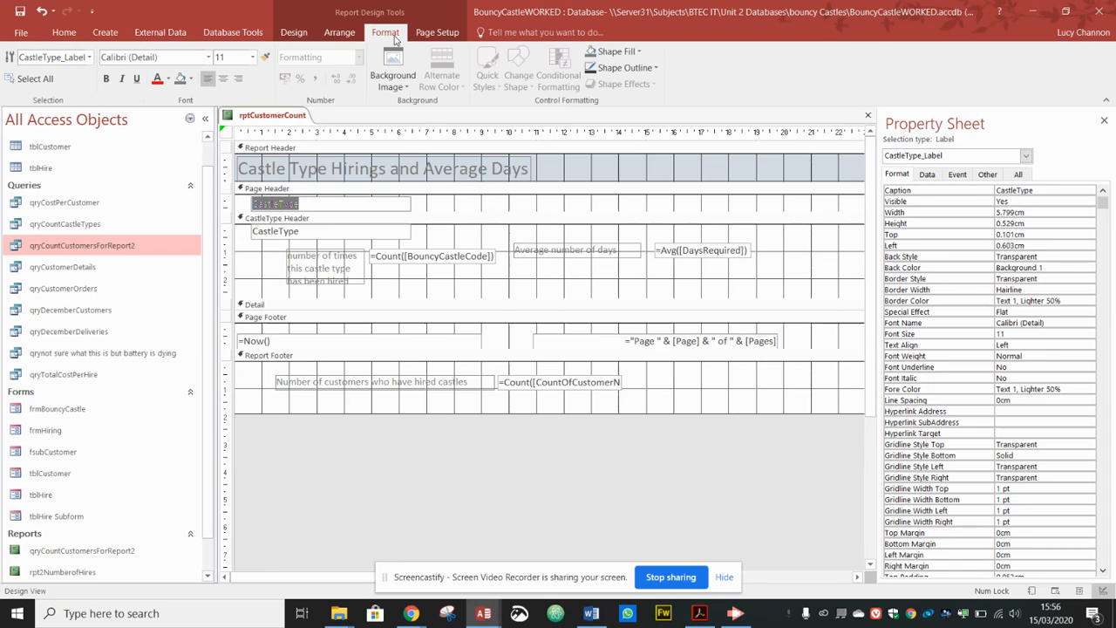
pyautogui.click(254, 57)
pyautogui.click(231, 165)
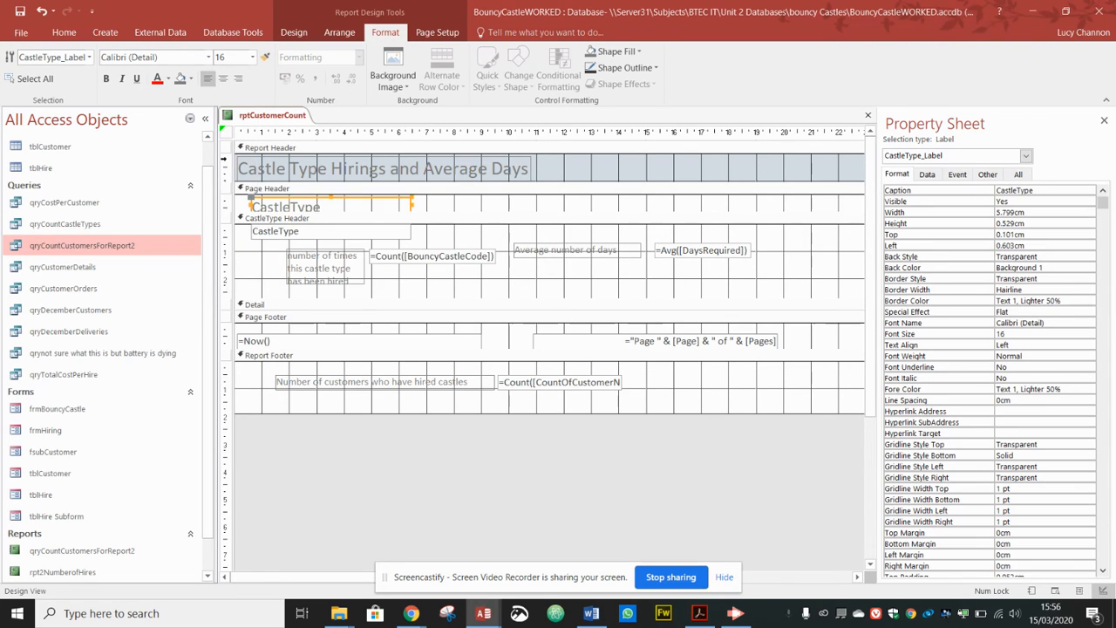
# Step: Make the page header taller and shorten the CastleType Header and report footer sections
pyautogui.moveTo(241, 211); pyautogui.dragTo(240, 221)
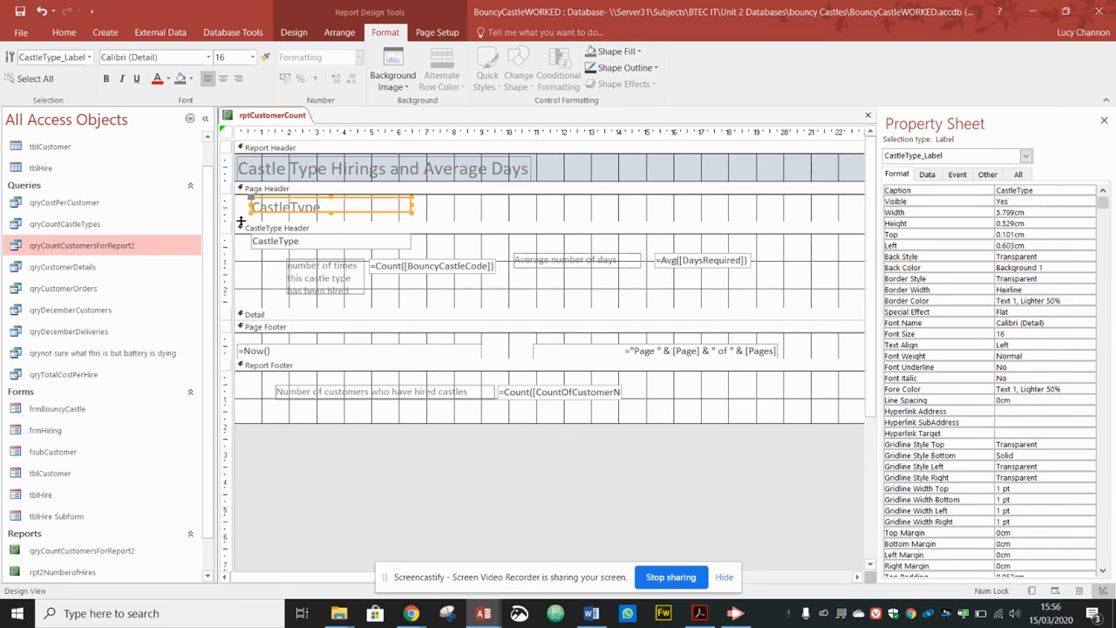
pyautogui.moveTo(273, 308); pyautogui.dragTo(273, 298)
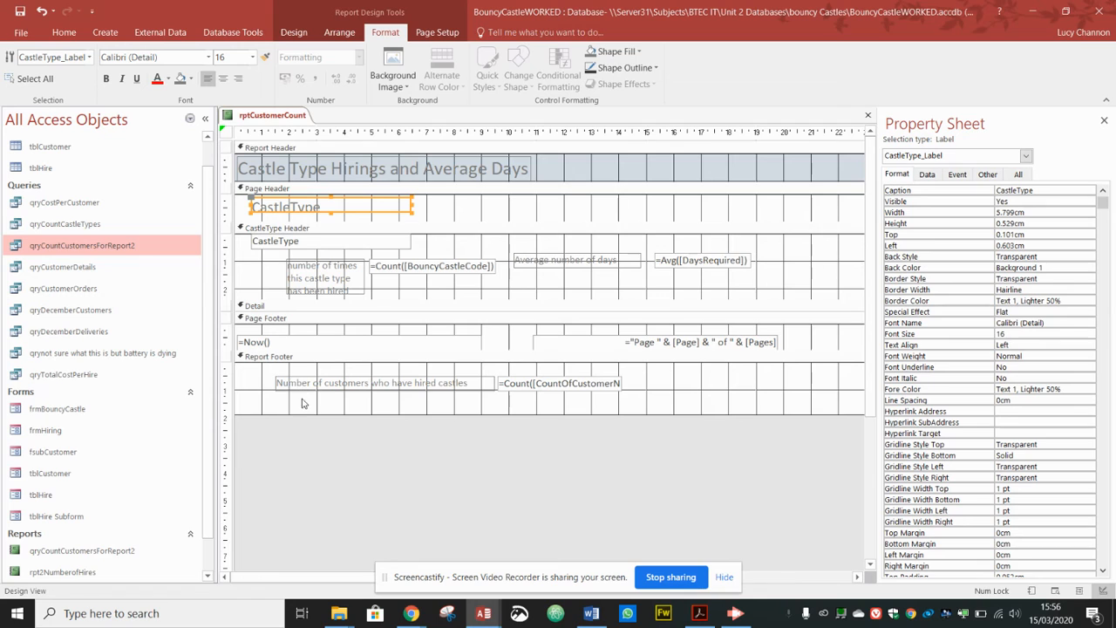
pyautogui.moveTo(299, 412); pyautogui.dragTo(302, 392)
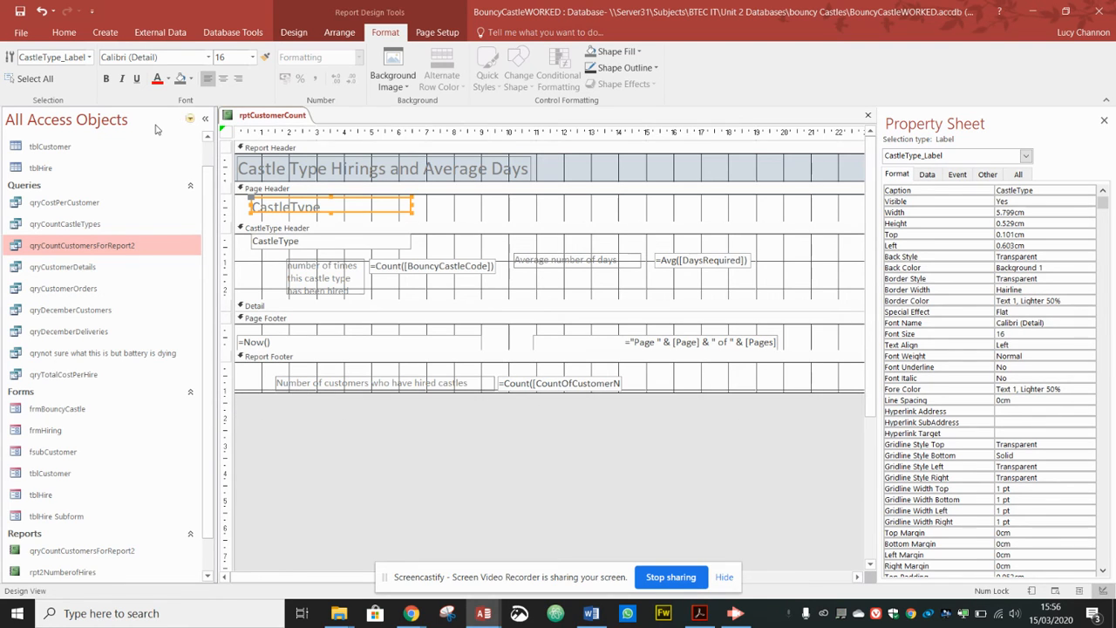
# Step: Switch the report back to Layout View
pyautogui.click(296, 32)
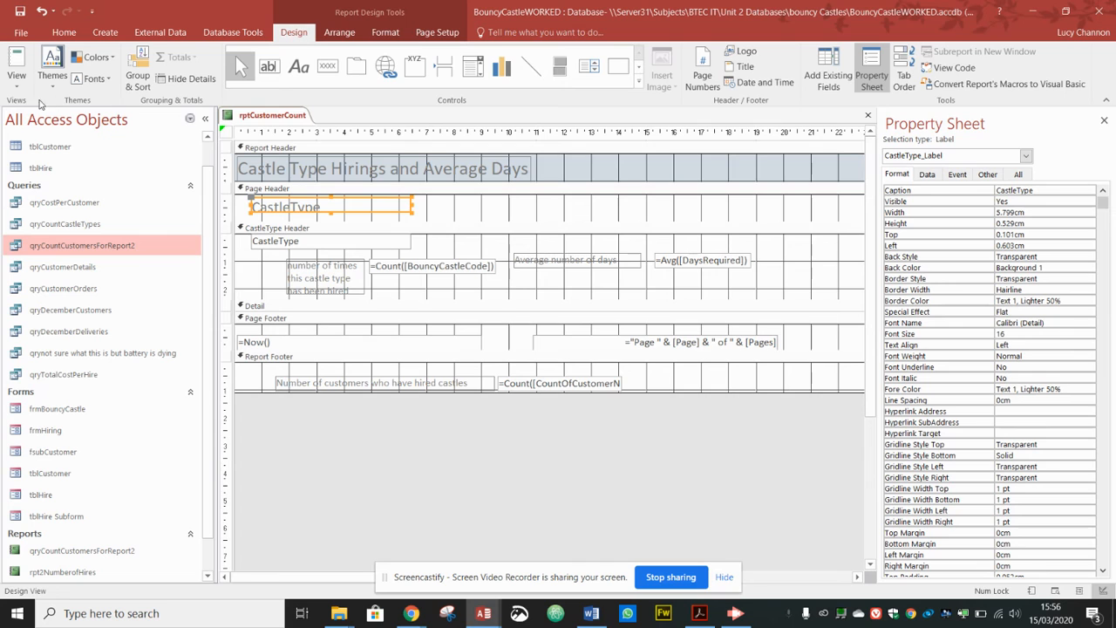
pyautogui.click(16, 84)
pyautogui.click(48, 171)
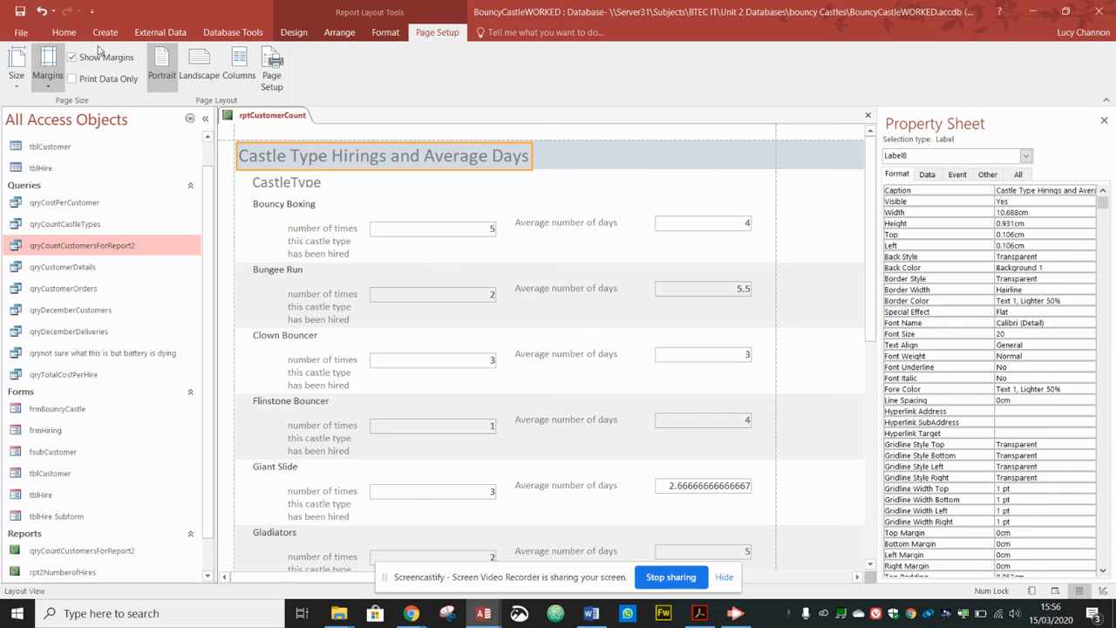
# Step: Print-preview the report and check its nearly empty second page
pyautogui.click(294, 32)
pyautogui.click(25, 88)
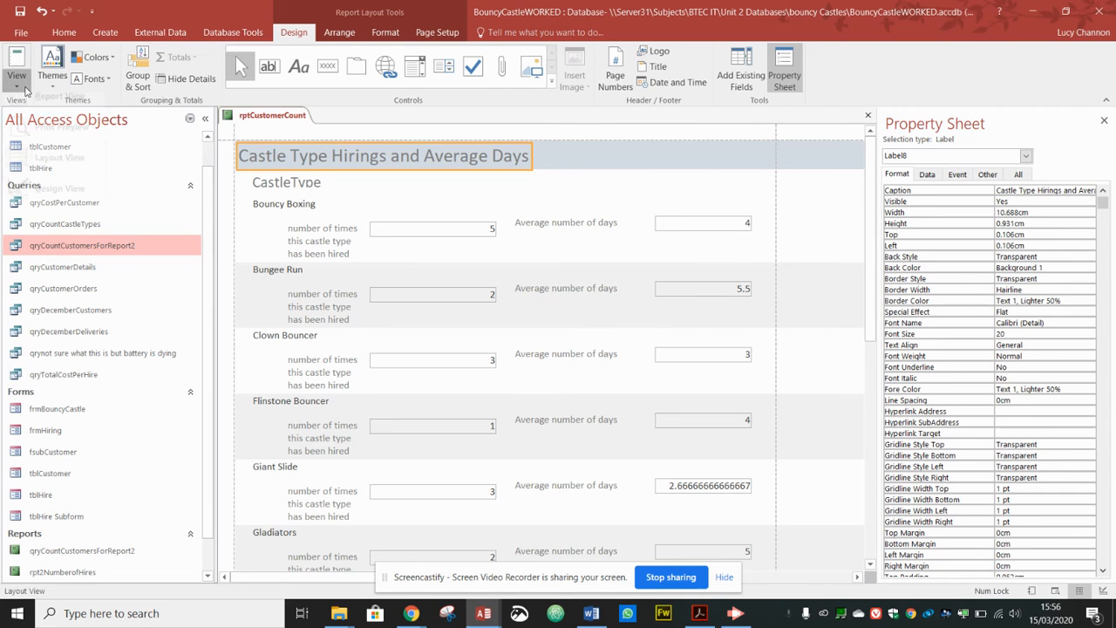
pyautogui.click(40, 143)
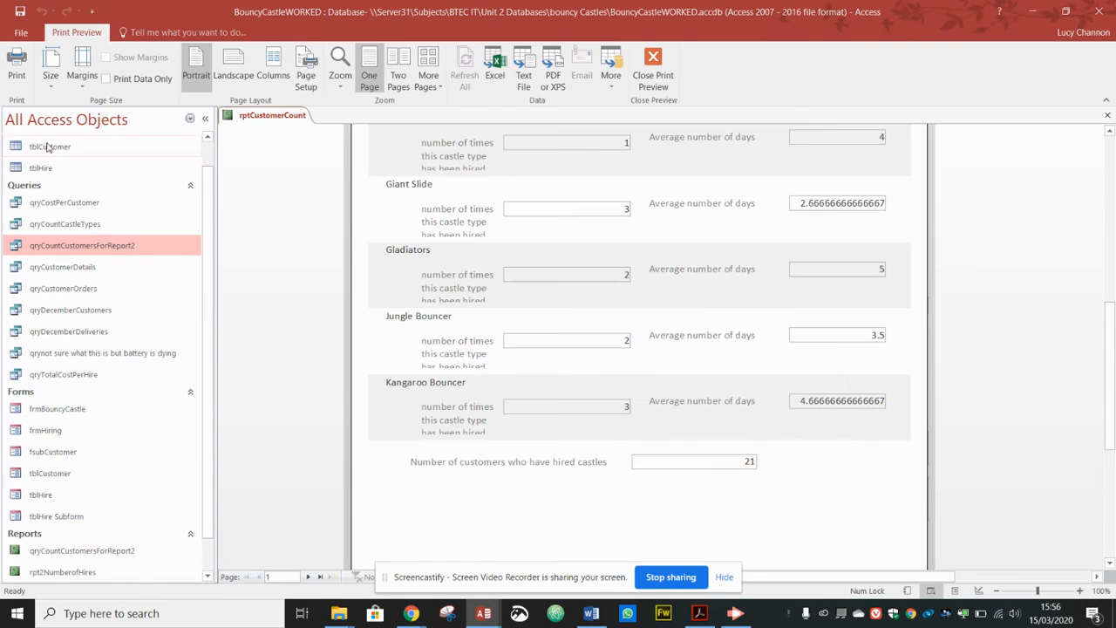
pyautogui.click(308, 578)
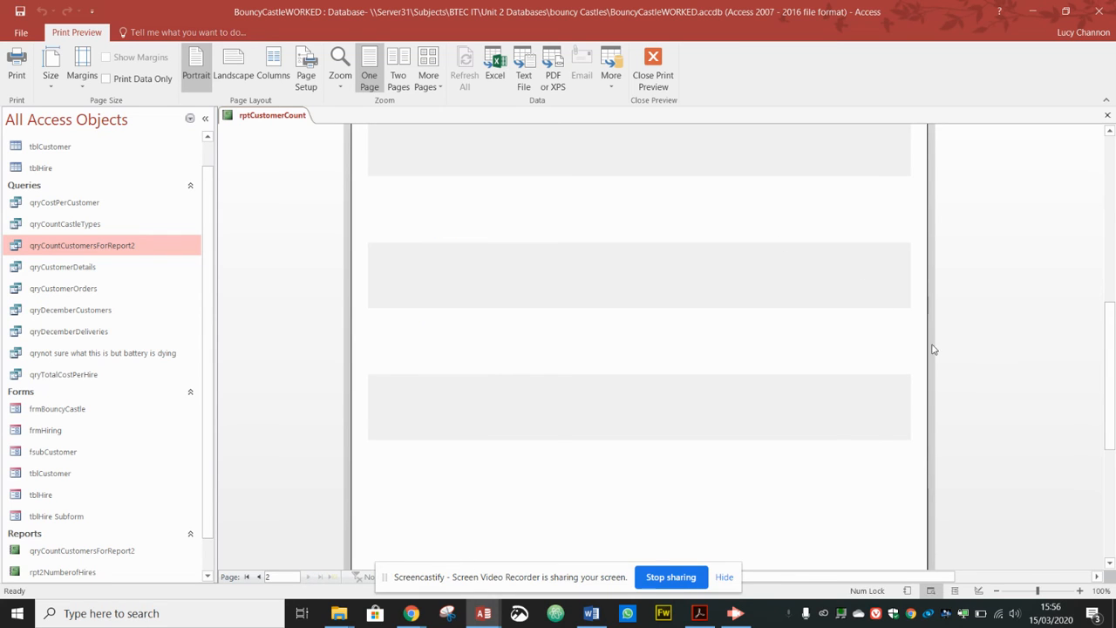
pyautogui.click(256, 577)
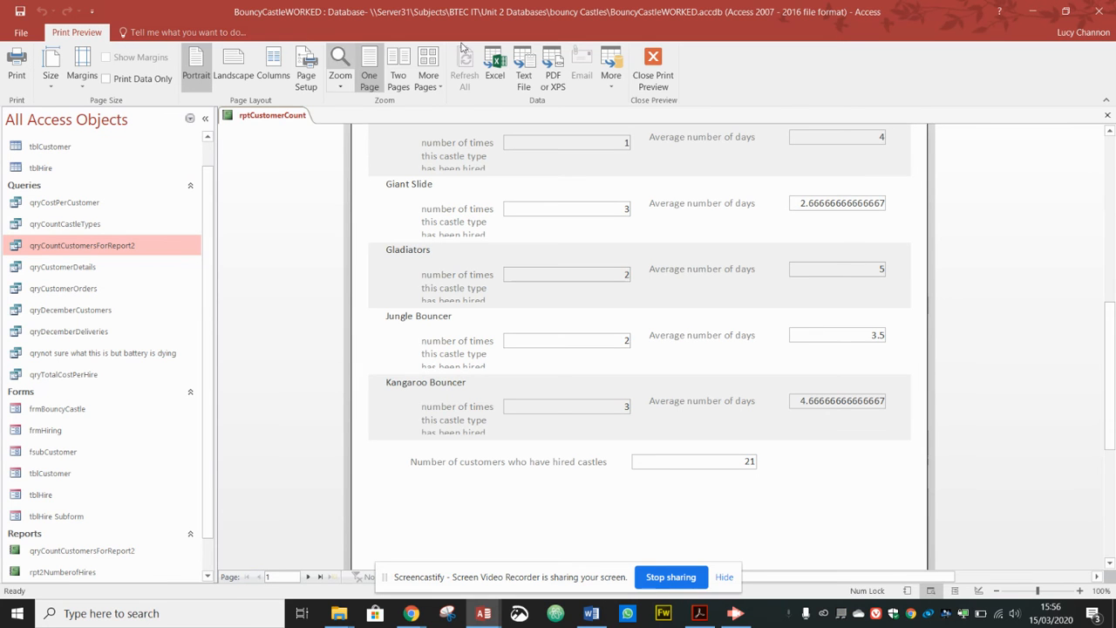
# Step: Close Print Preview and put the report in Design View
pyautogui.click(668, 72)
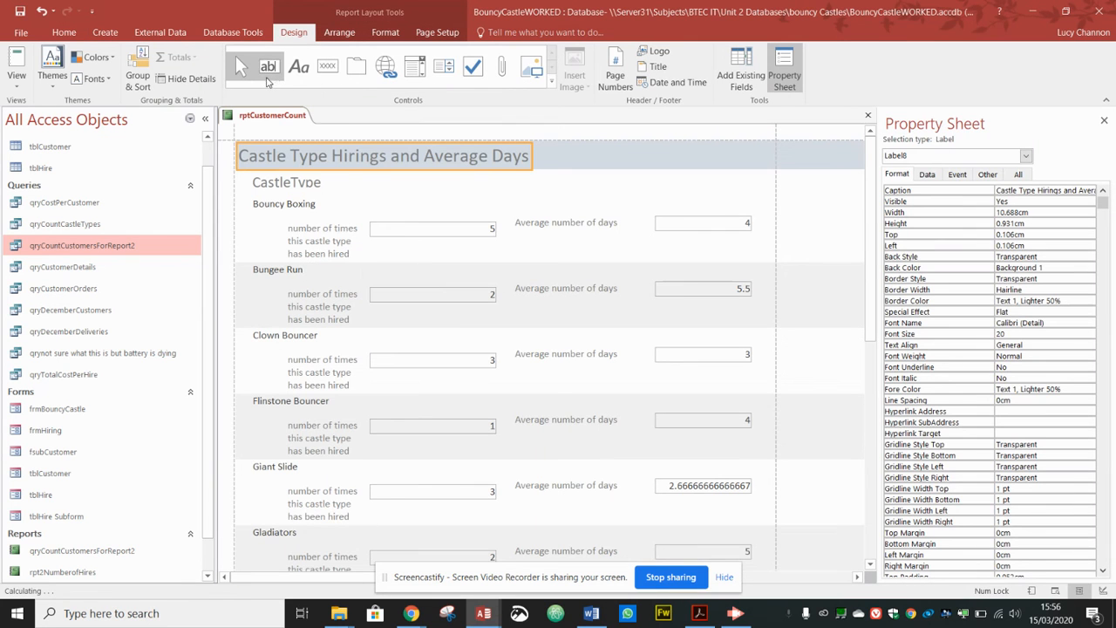
pyautogui.click(17, 77)
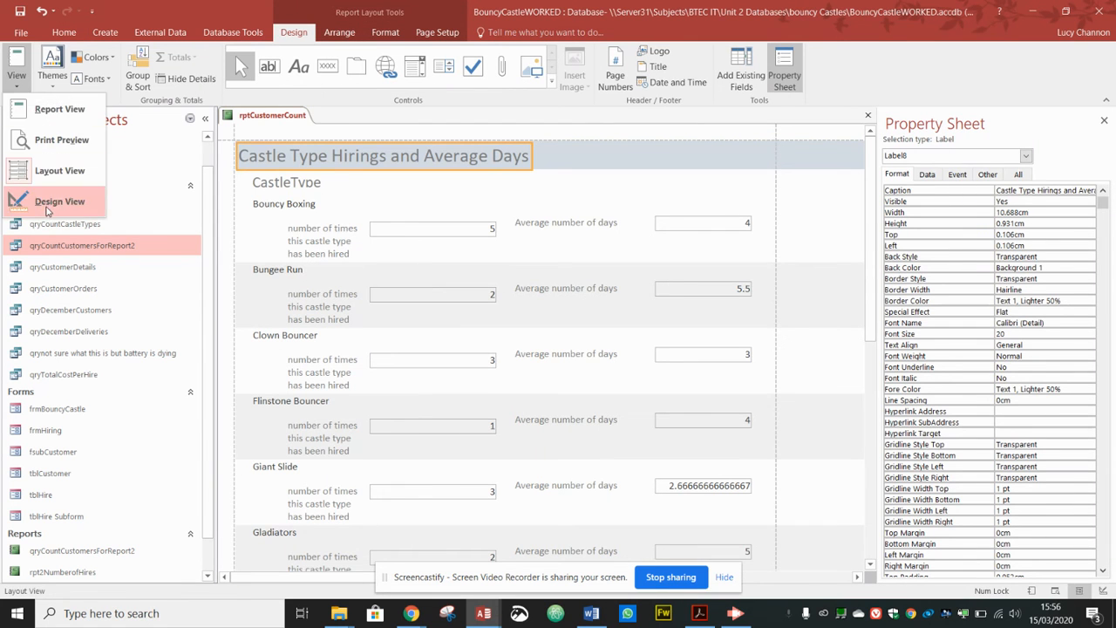
pyautogui.click(45, 204)
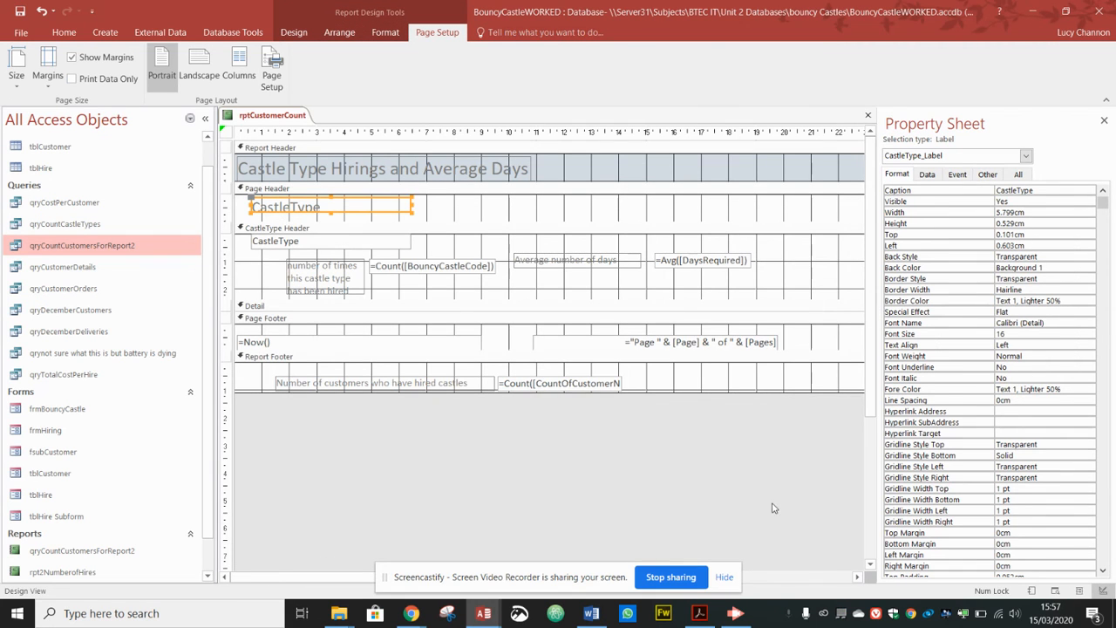
# Step: Drag the report's right edge in from about 24 cm to about 20 cm wide
pyautogui.moveTo(590, 578); pyautogui.dragTo(524, 494)
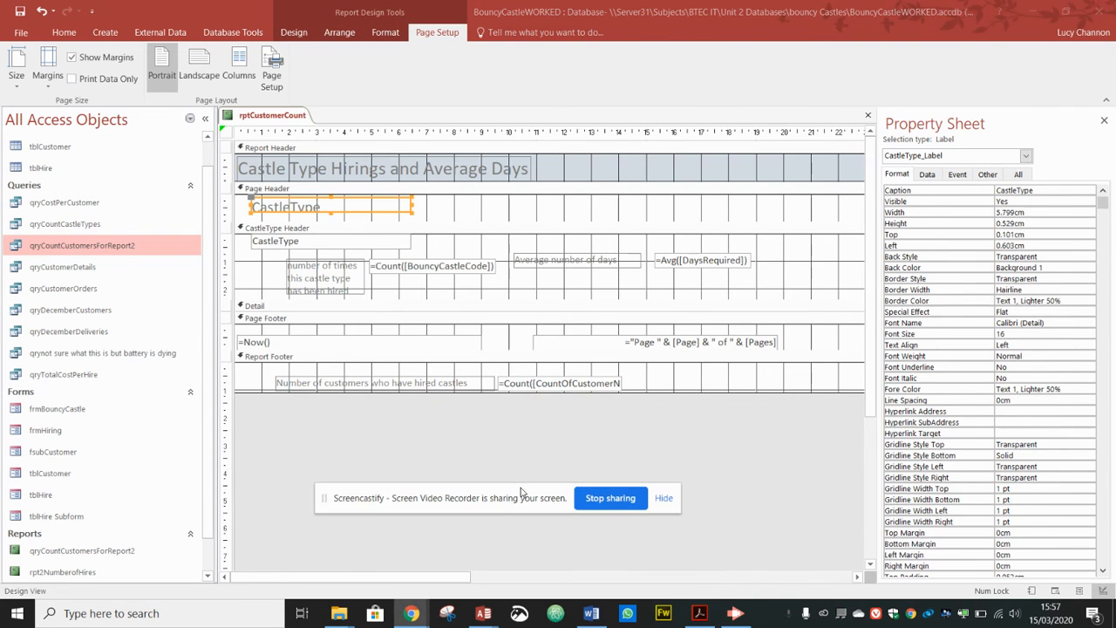
pyautogui.moveTo(460, 578); pyautogui.dragTo(776, 589)
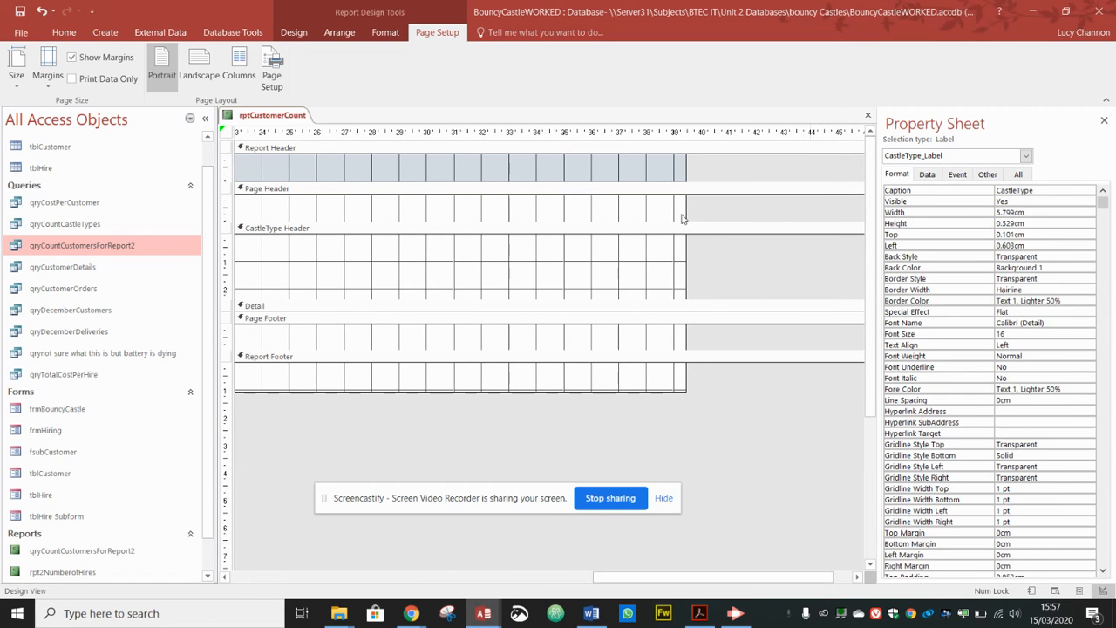
pyautogui.moveTo(685, 209); pyautogui.dragTo(284, 215)
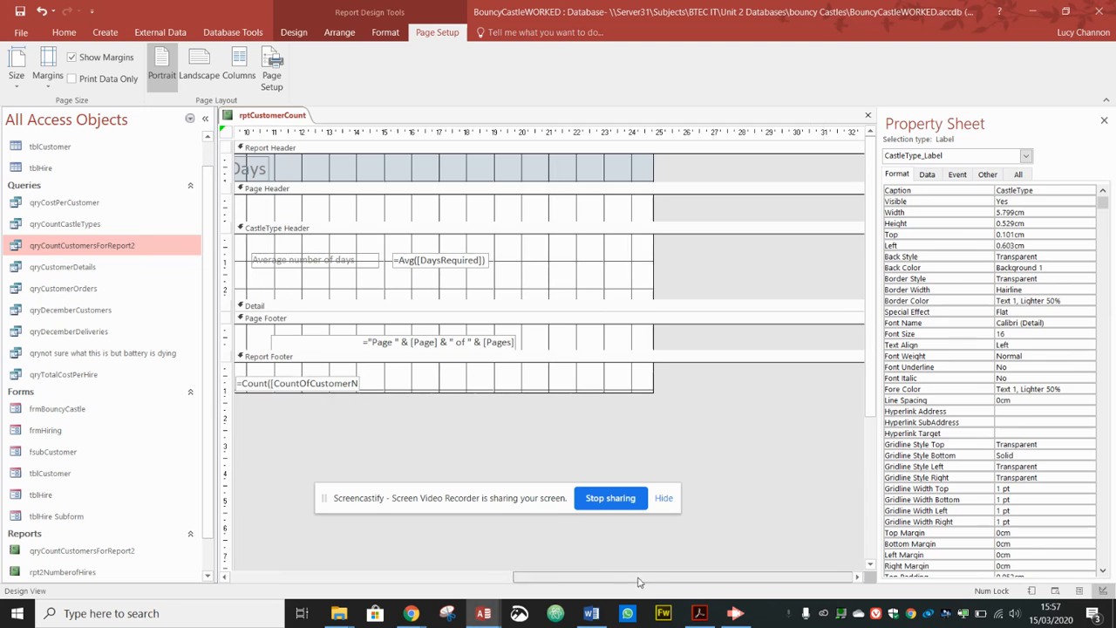
pyautogui.moveTo(652, 286); pyautogui.dragTo(518, 281)
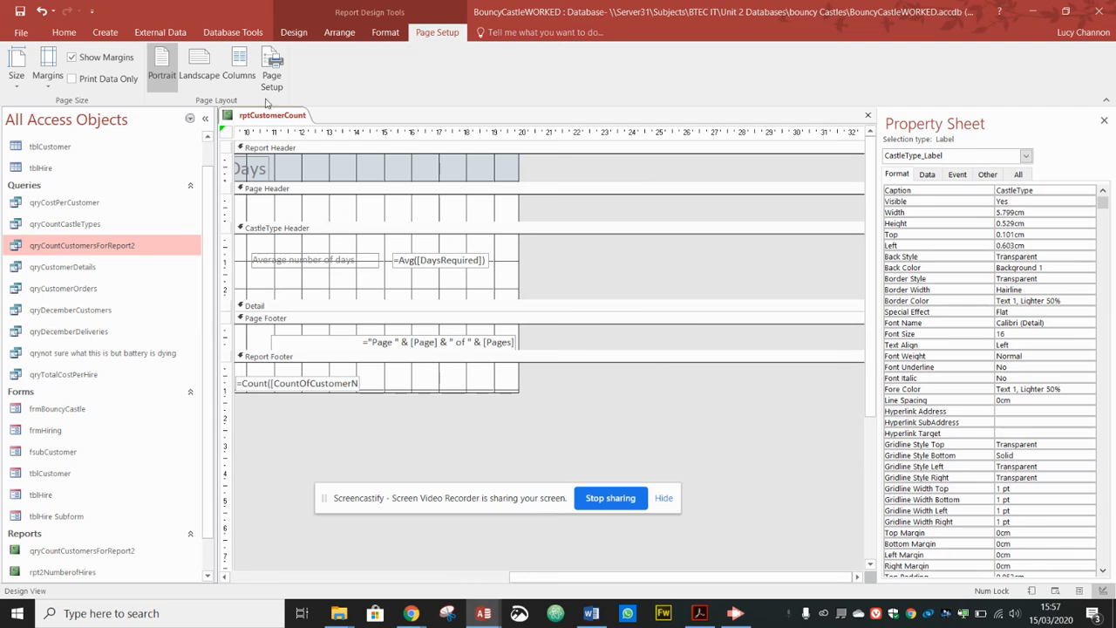
# Step: Show the narrowed report in Print Preview
pyautogui.click(294, 33)
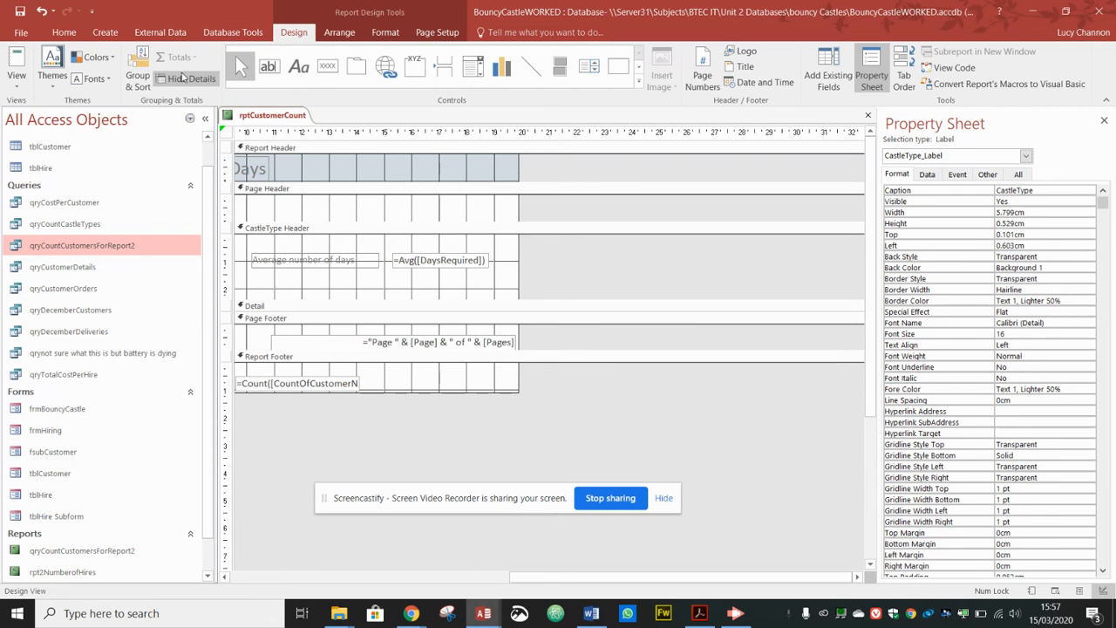
pyautogui.click(17, 83)
pyautogui.click(39, 137)
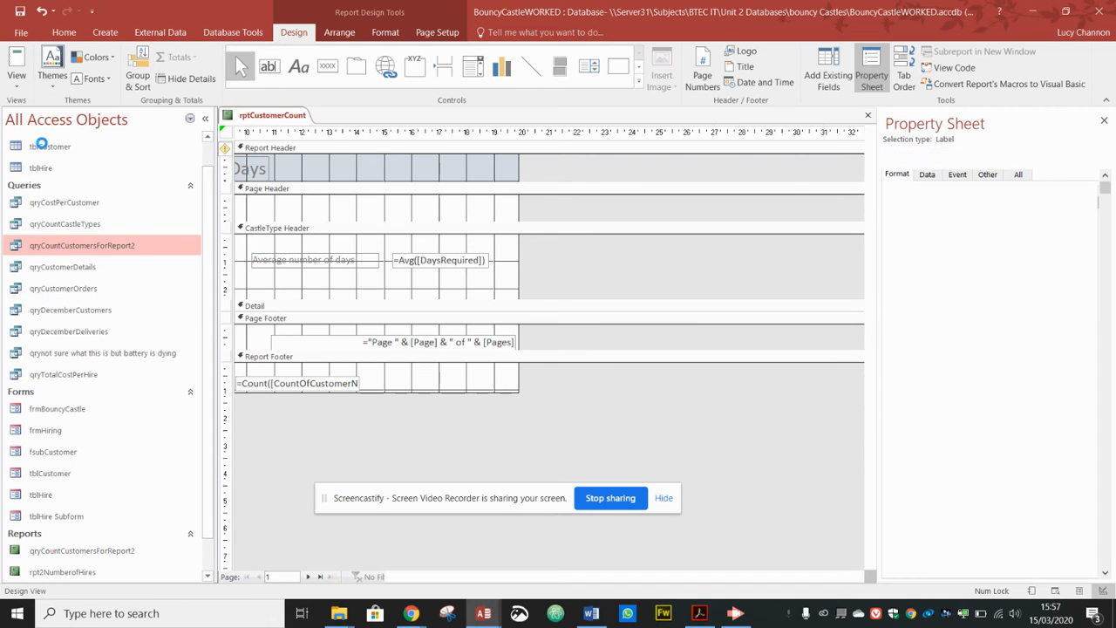
# Step: Check the preview's second page, then close Print Preview
pyautogui.click(309, 576)
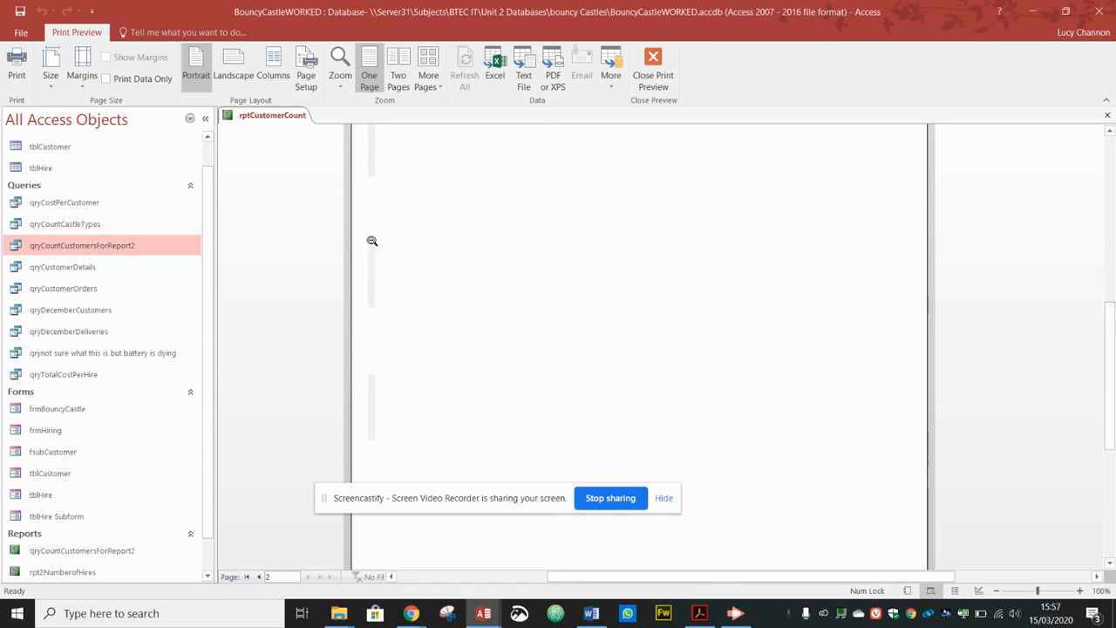
pyautogui.click(644, 63)
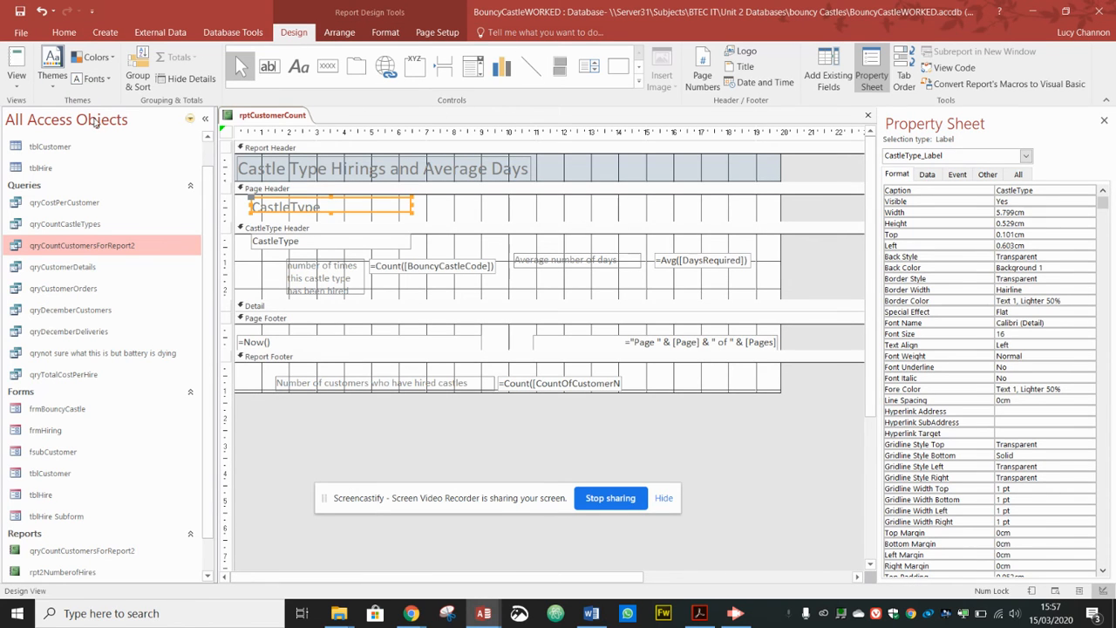
pyautogui.click(18, 83)
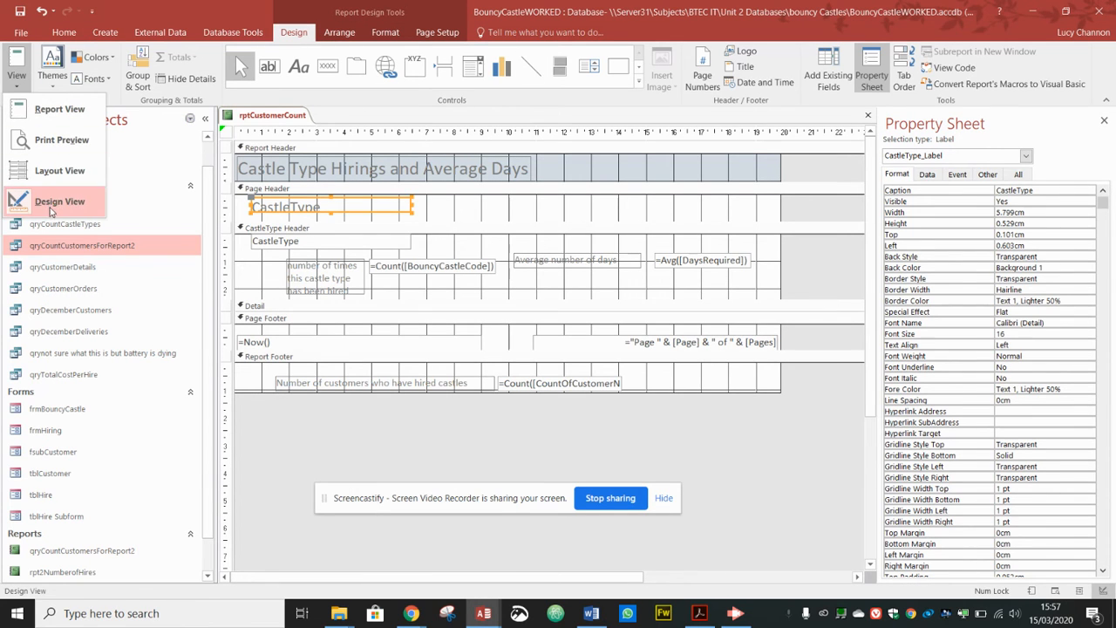
# Step: Narrow the page-number box to 7.704cm and pull the report edge to about 19 cm
pyautogui.click(688, 342)
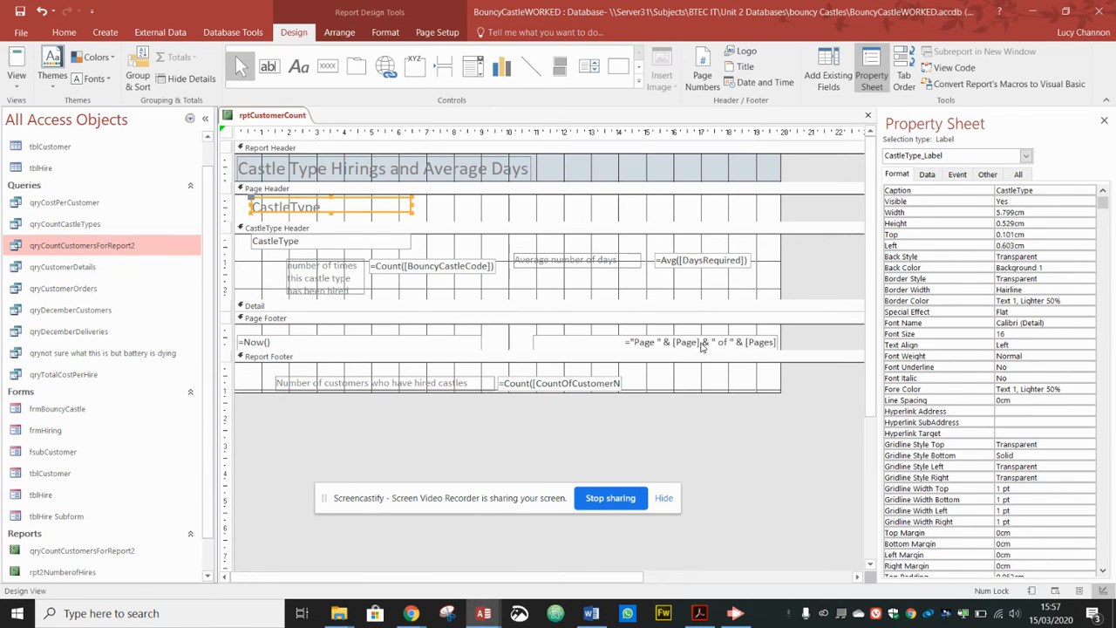
pyautogui.click(705, 342)
pyautogui.moveTo(779, 342); pyautogui.dragTo(747, 342)
pyautogui.moveTo(779, 277); pyautogui.dragTo(755, 273)
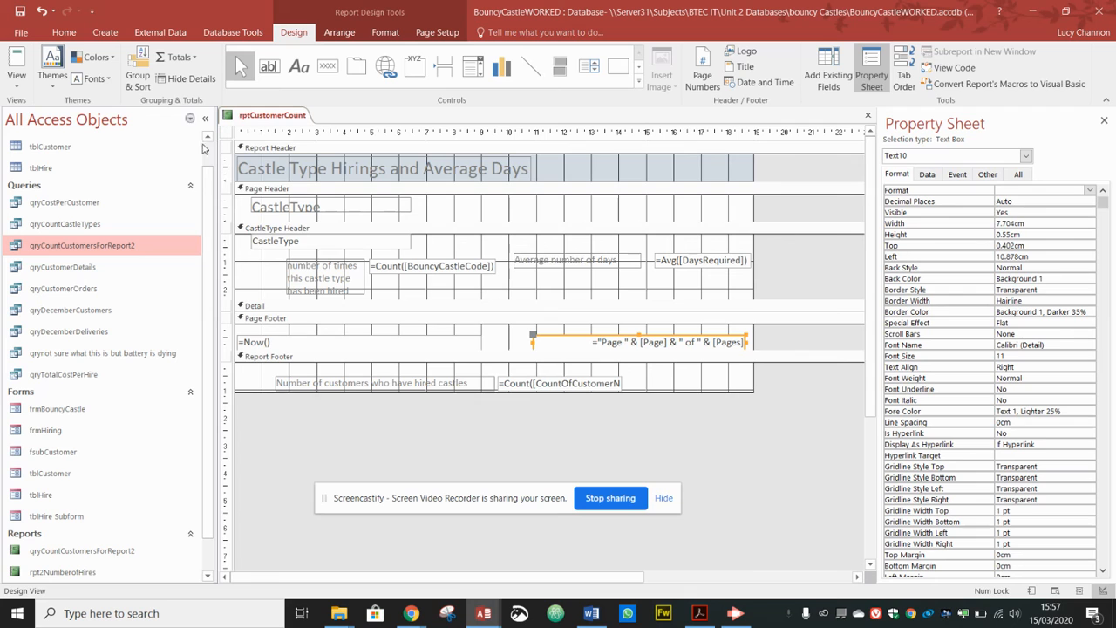
# Step: Zoom out in Print Preview to confirm the report fits on one page
pyautogui.click(16, 76)
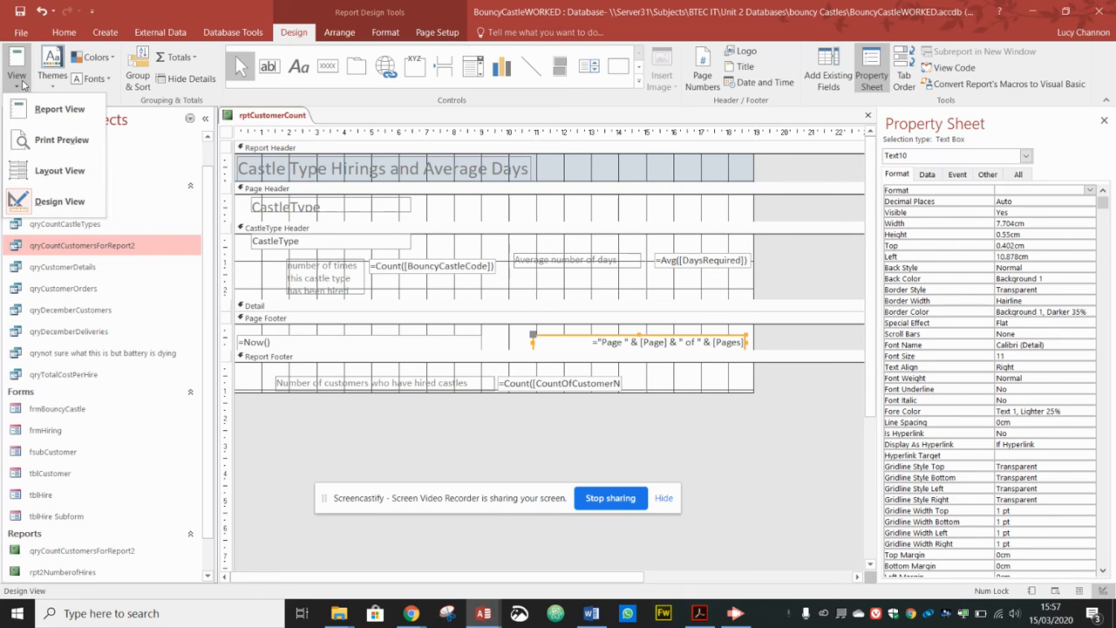
pyautogui.click(54, 143)
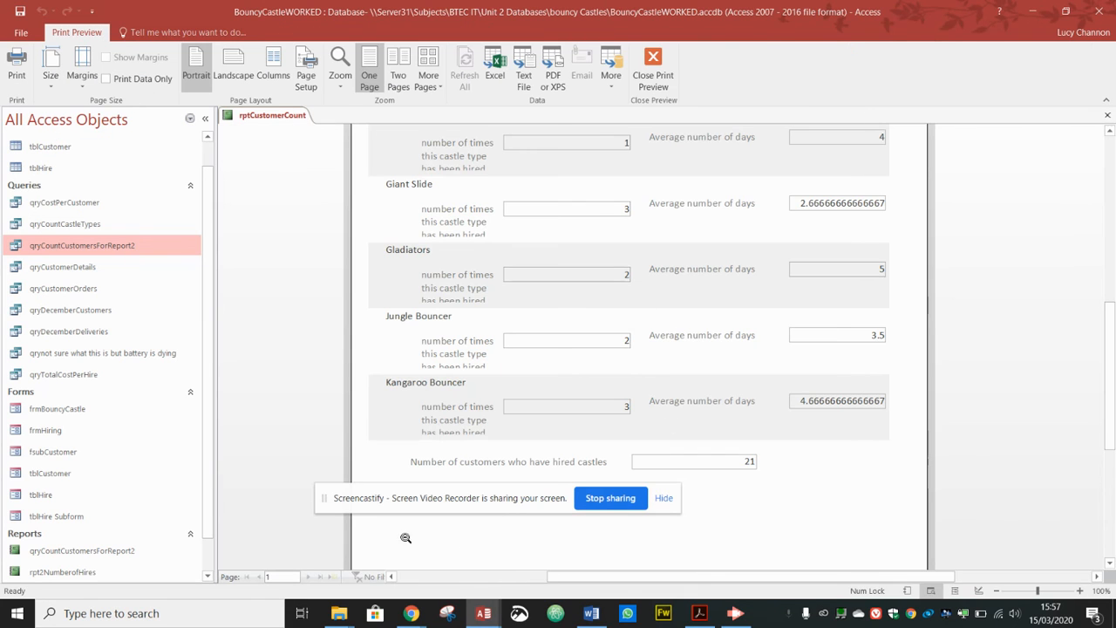
pyautogui.click(545, 370)
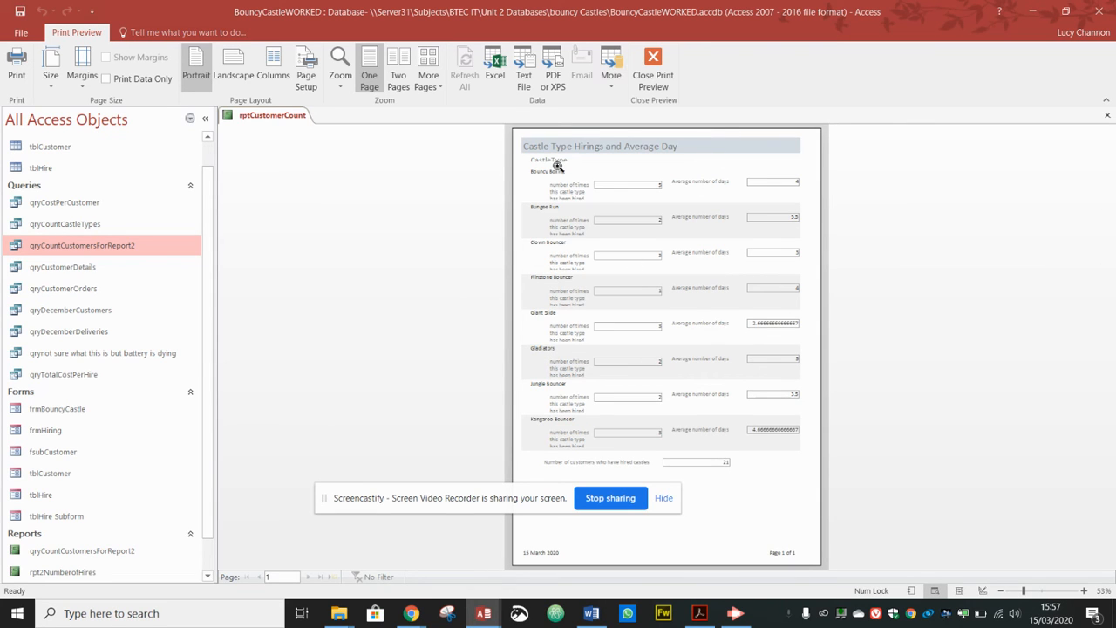
pyautogui.click(656, 72)
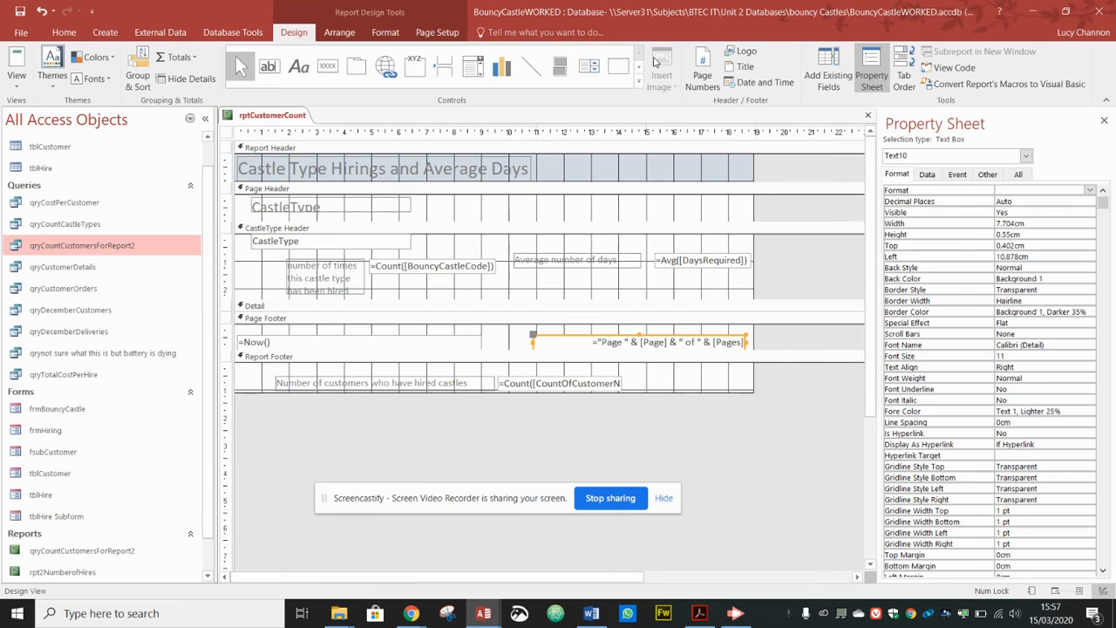
# Step: Make the CastleType label taller and widen the =Count([CountOfCustomerNumber]) box to 7.409cm
pyautogui.click(307, 210)
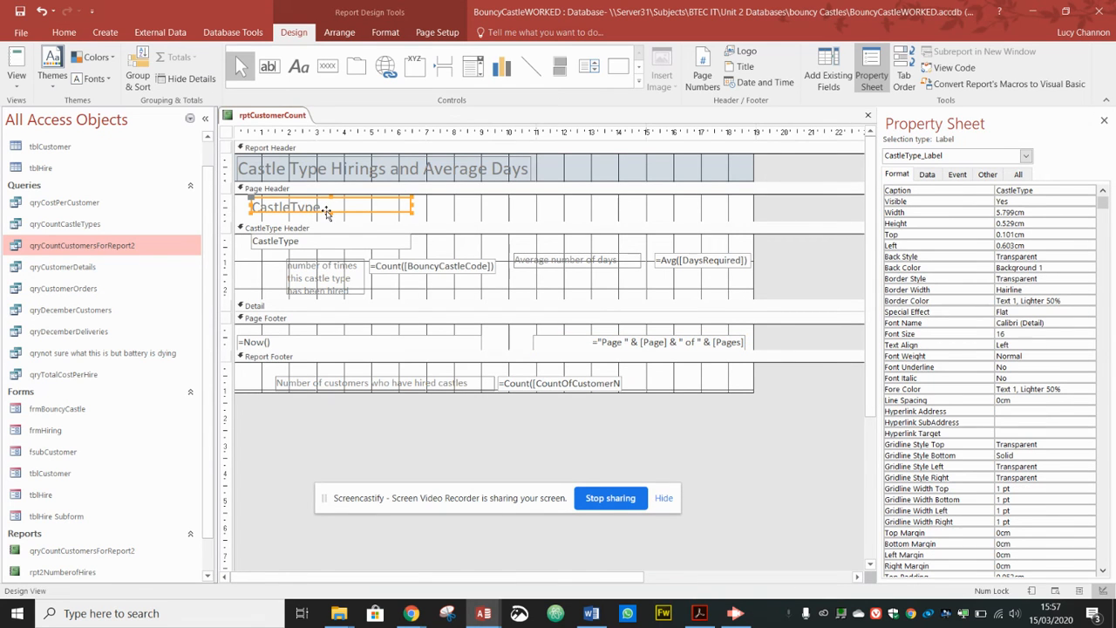
pyautogui.moveTo(329, 211); pyautogui.dragTo(329, 217)
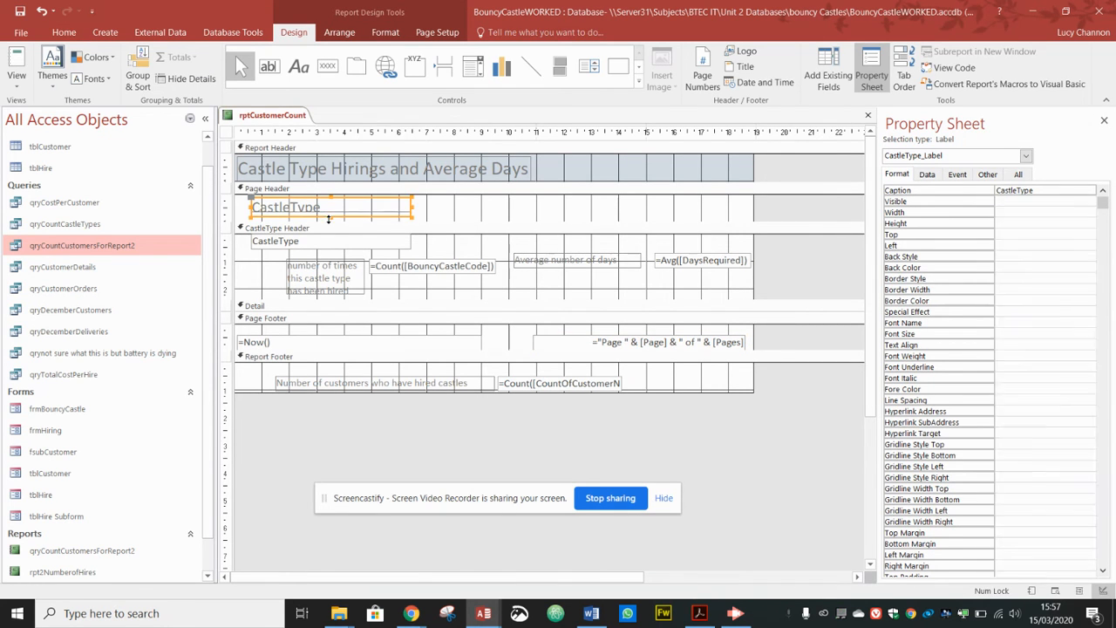
pyautogui.click(608, 385)
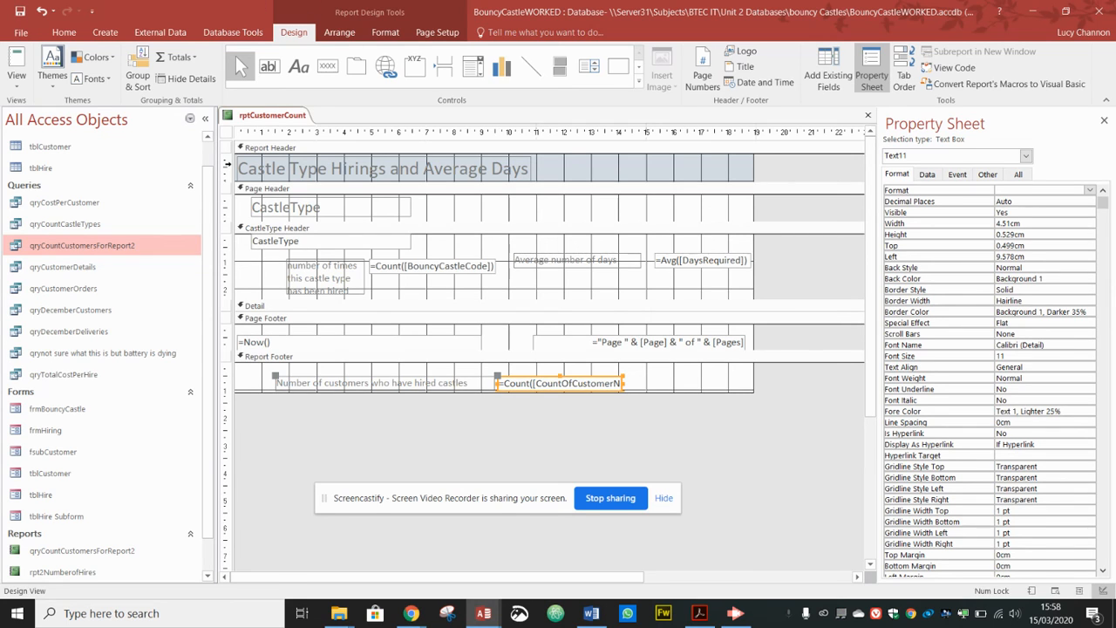
pyautogui.moveTo(626, 383); pyautogui.dragTo(702, 385)
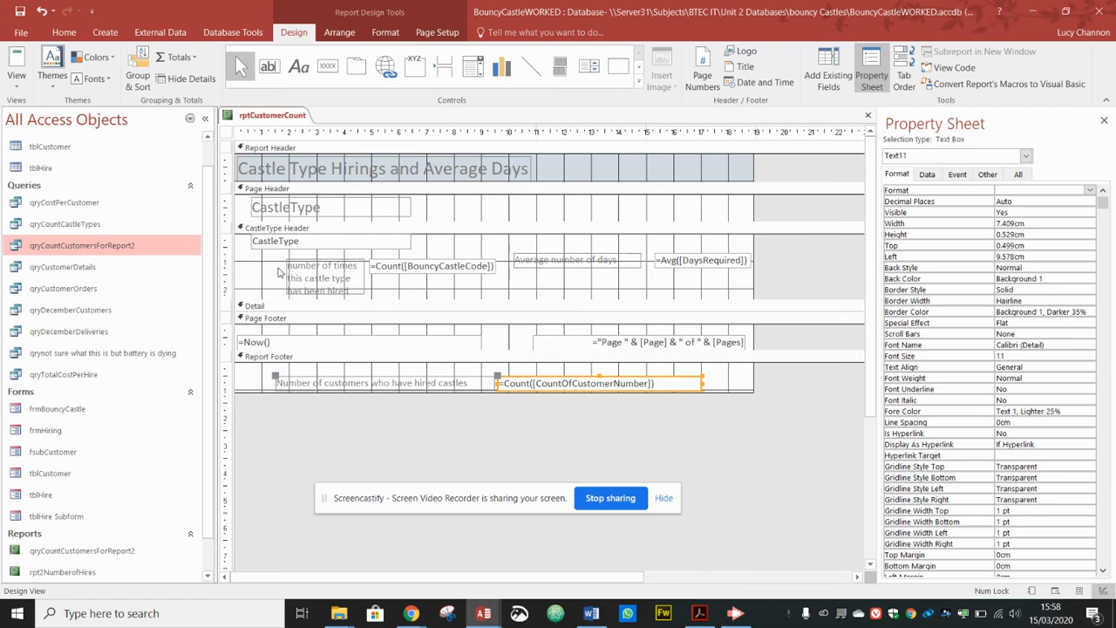
# Step: Snip a rectangle around the rptCustomerCount design in Snipping Tool, then minimise it
pyautogui.click(450, 622)
pyautogui.click(27, 36)
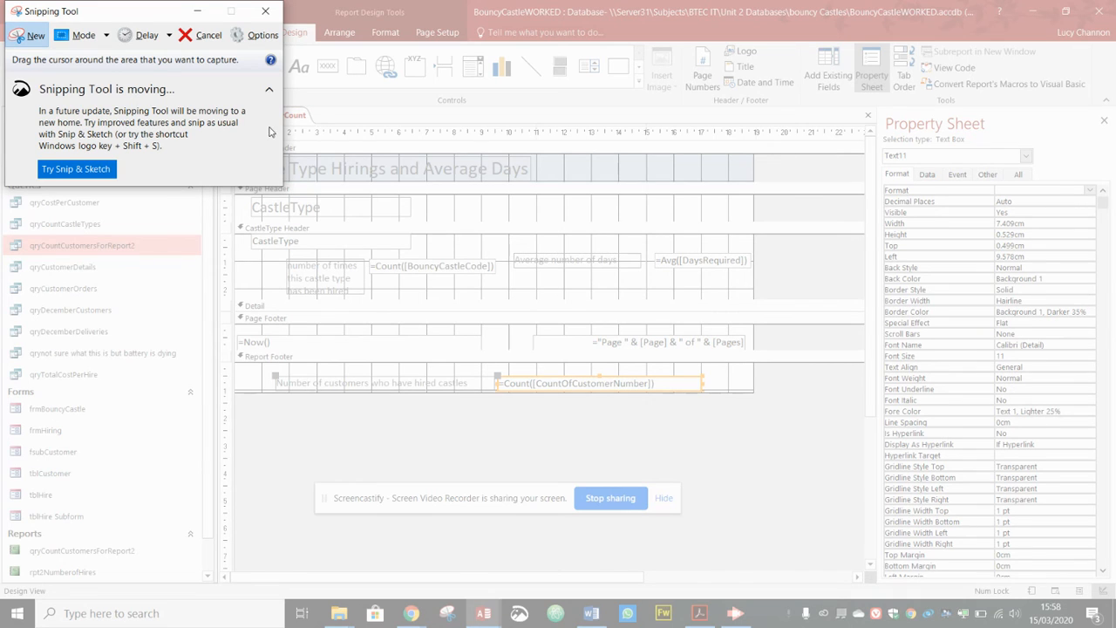
pyautogui.moveTo(818, 449); pyautogui.dragTo(222, 100)
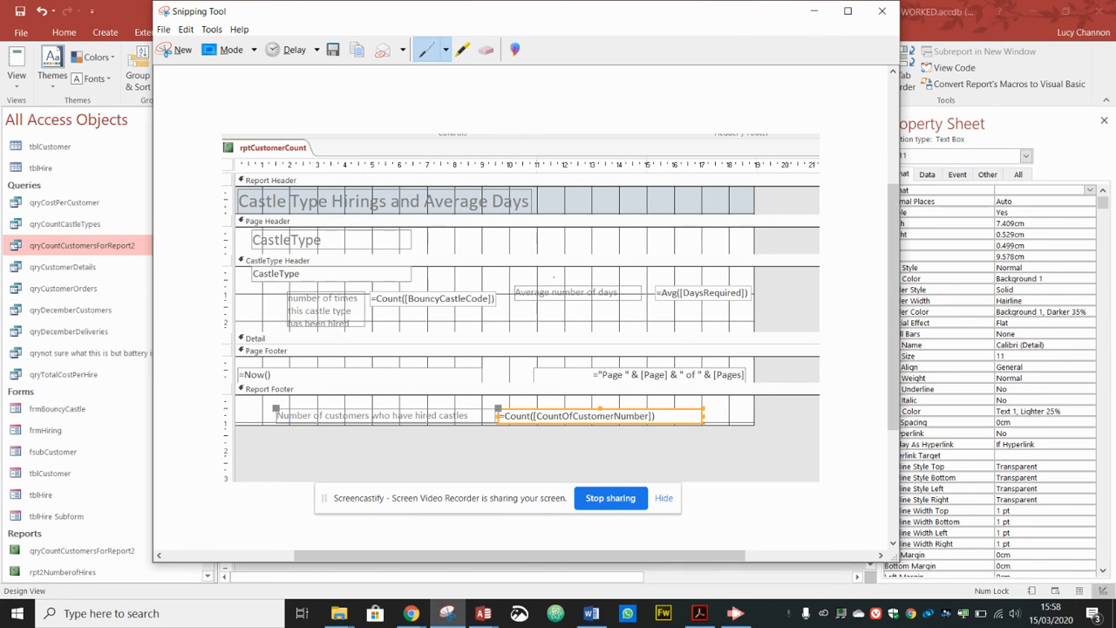
pyautogui.click(814, 12)
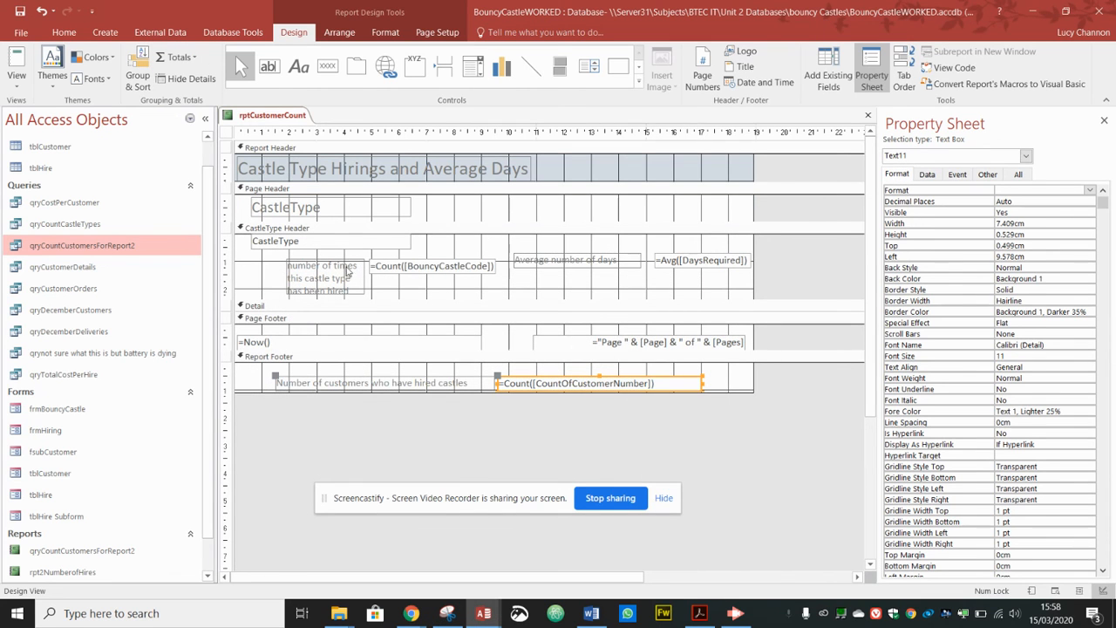
# Step: Scroll across the design and select the customer-count box in the report footer
pyautogui.moveTo(702, 383); pyautogui.dragTo(881, 419)
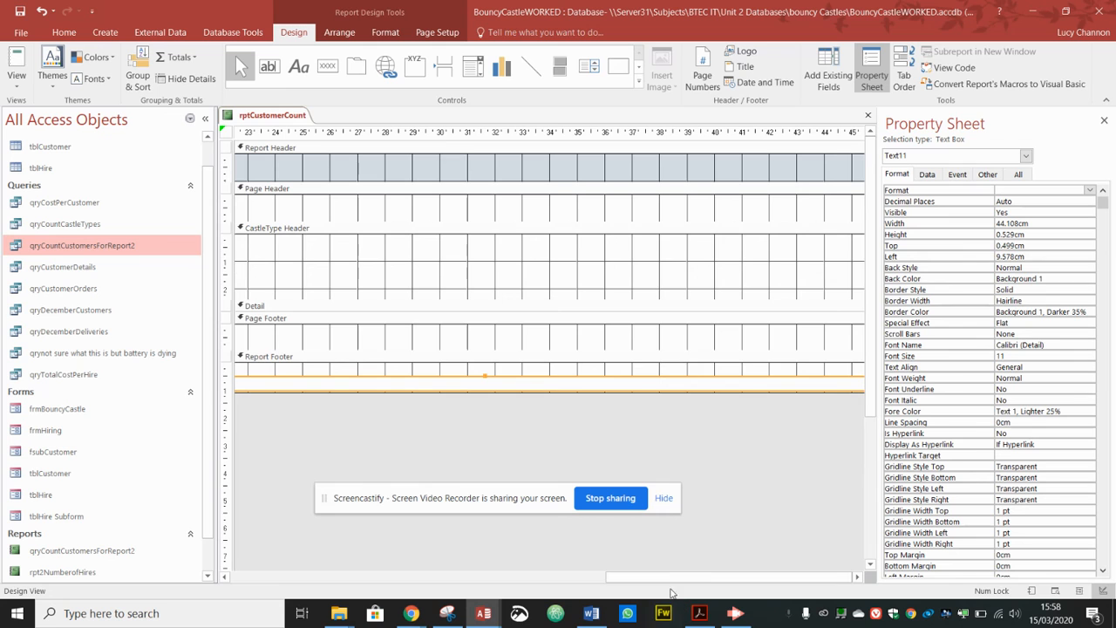
pyautogui.moveTo(666, 579); pyautogui.dragTo(750, 559)
pyautogui.moveTo(805, 263); pyautogui.dragTo(271, 276)
pyautogui.moveTo(827, 334); pyautogui.dragTo(386, 362)
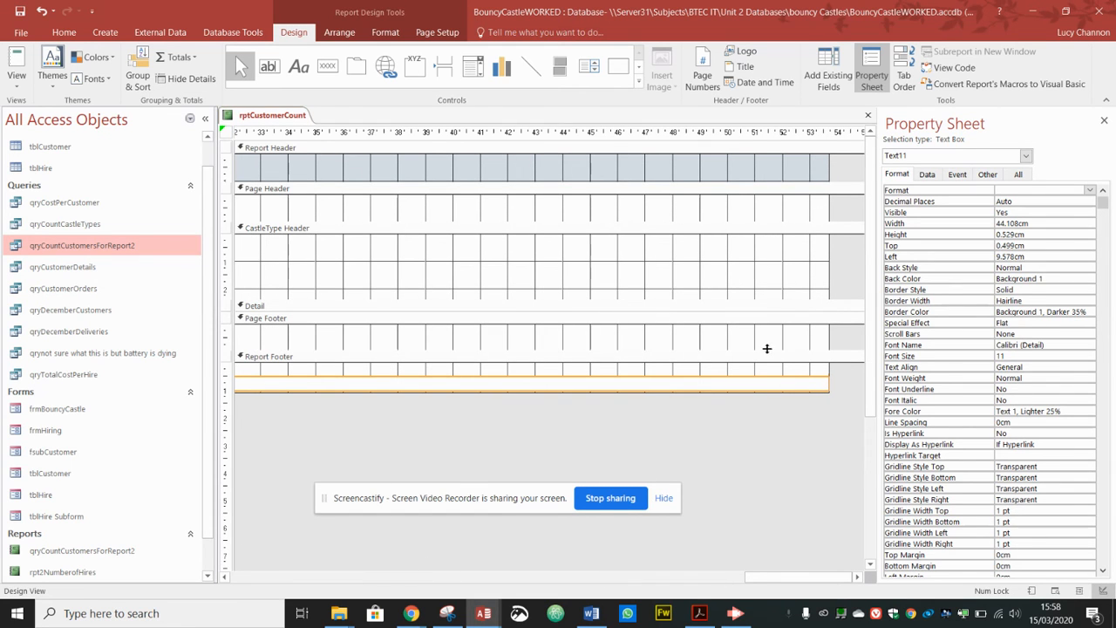
pyautogui.click(766, 383)
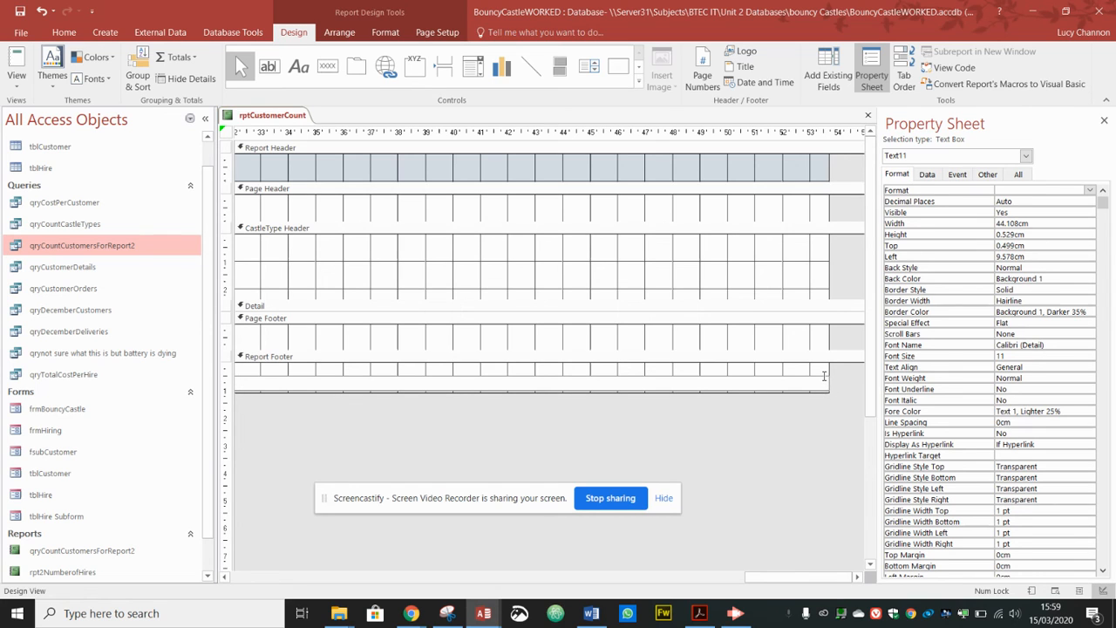
pyautogui.click(789, 486)
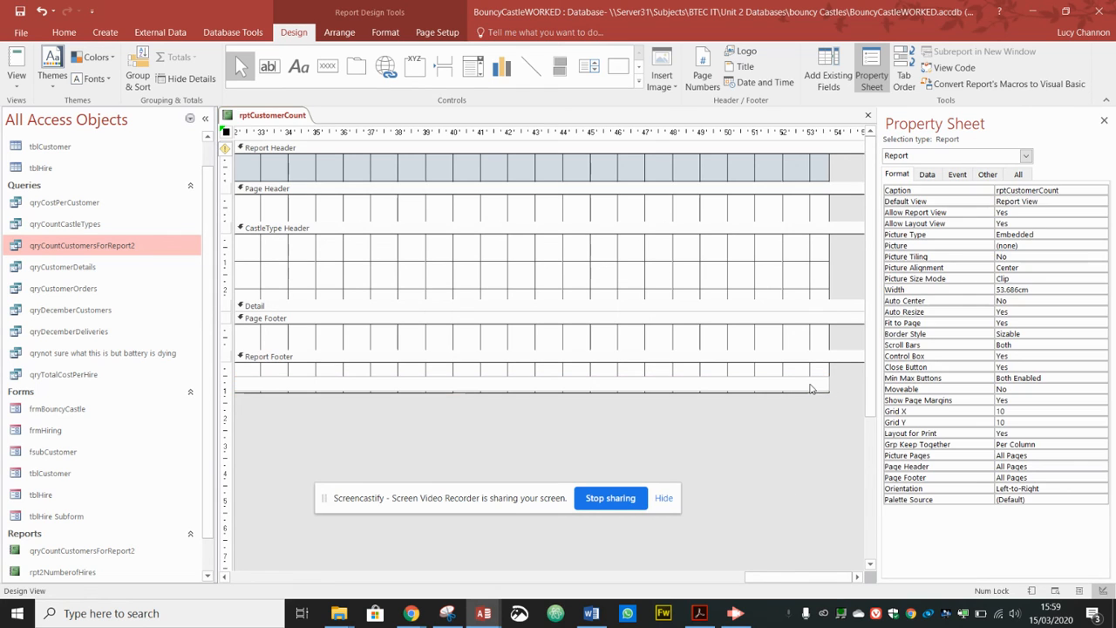
pyautogui.click(810, 387)
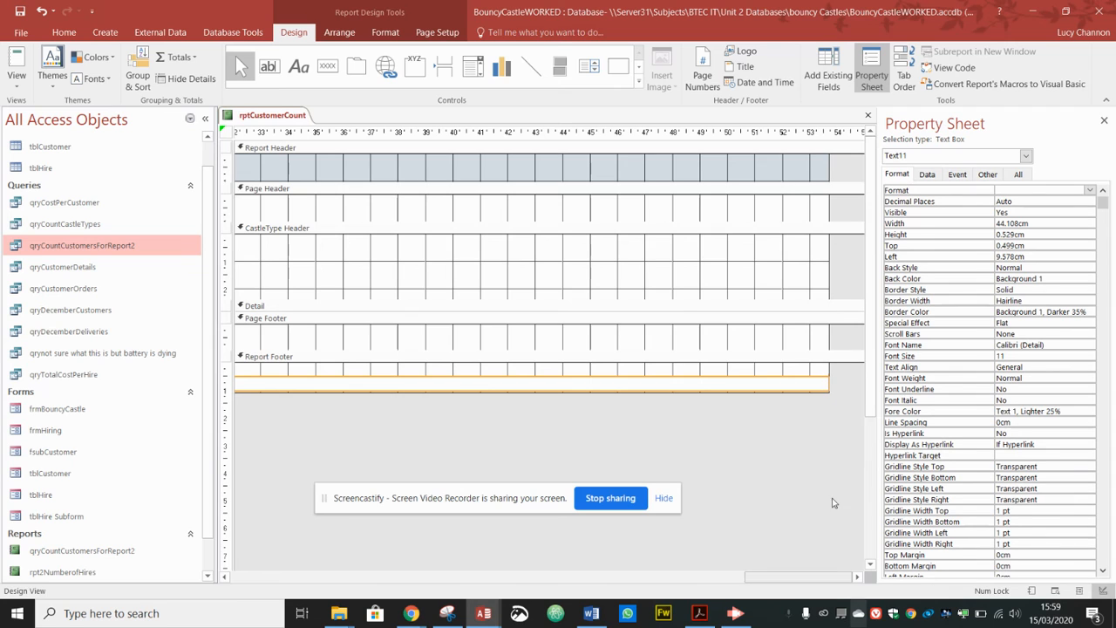
# Step: Shrink the overly wide customer-count box back down
pyautogui.moveTo(829, 381); pyautogui.dragTo(258, 384)
pyautogui.moveTo(608, 578); pyautogui.dragTo(349, 567)
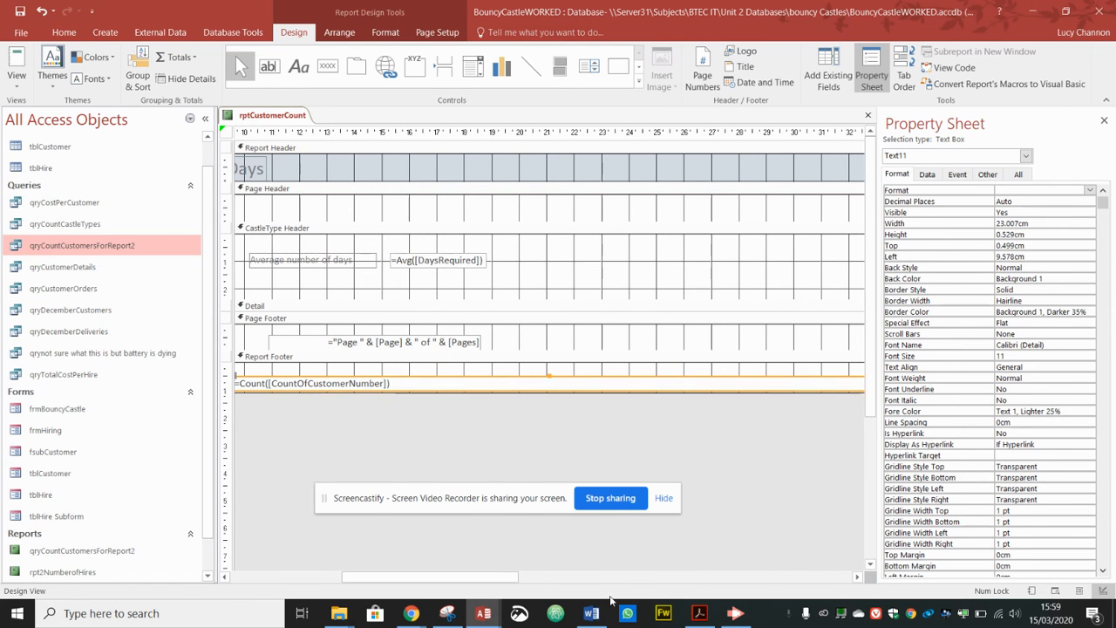
pyautogui.moveTo(520, 580); pyautogui.dragTo(594, 580)
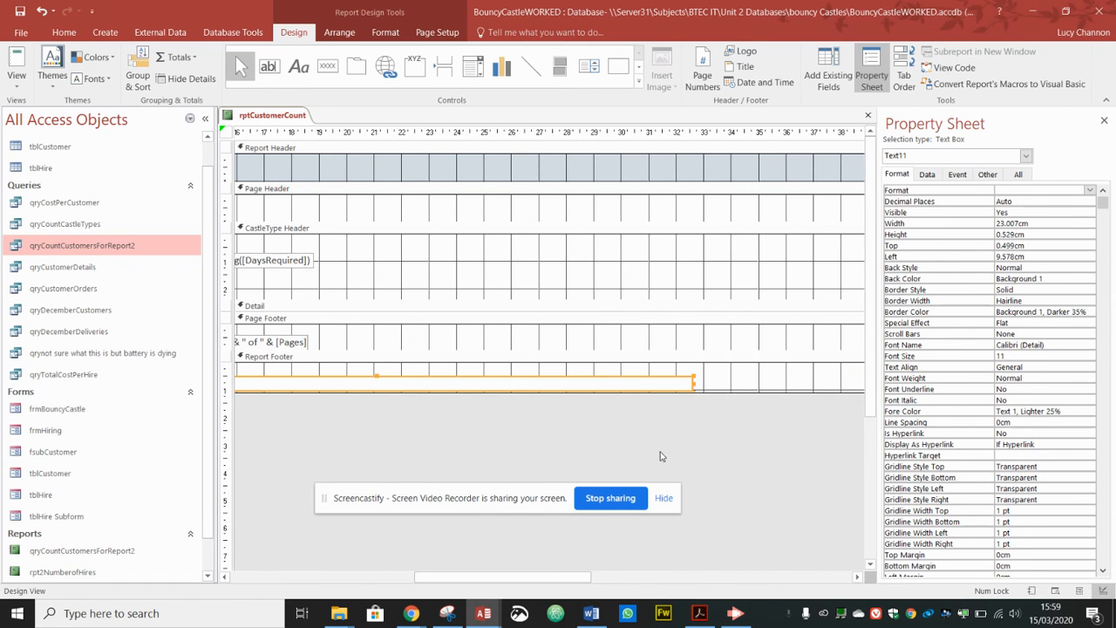
pyautogui.moveTo(695, 386); pyautogui.dragTo(291, 384)
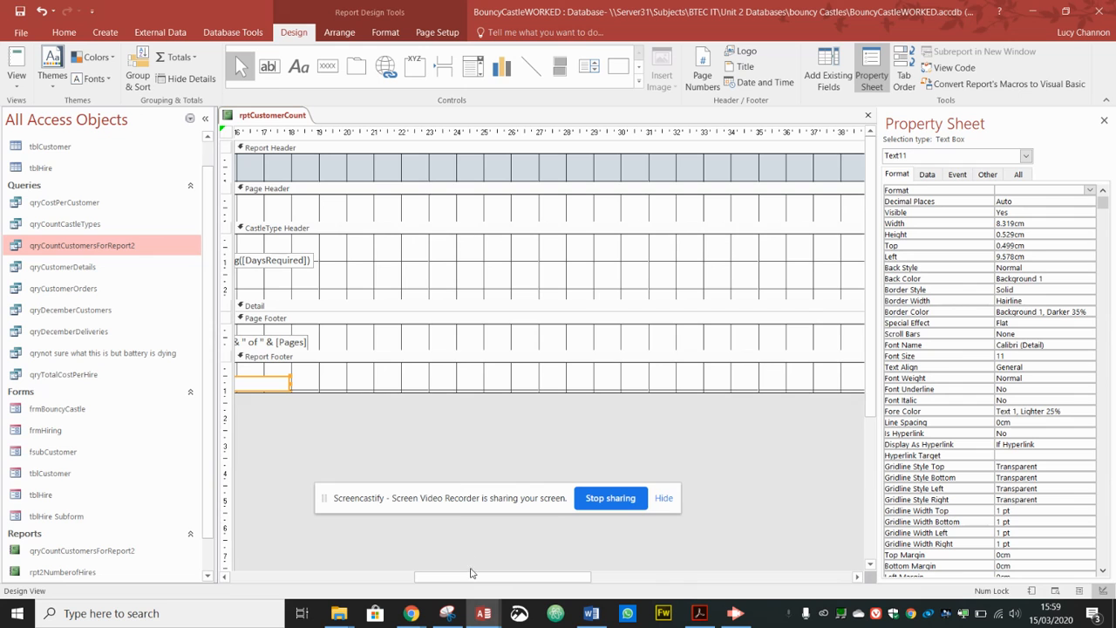
pyautogui.moveTo(495, 580); pyautogui.dragTo(616, 571)
# Step: Bring up the report in Layout View and select the average-days value boxes
pyautogui.hscroll(2, 692, 558)
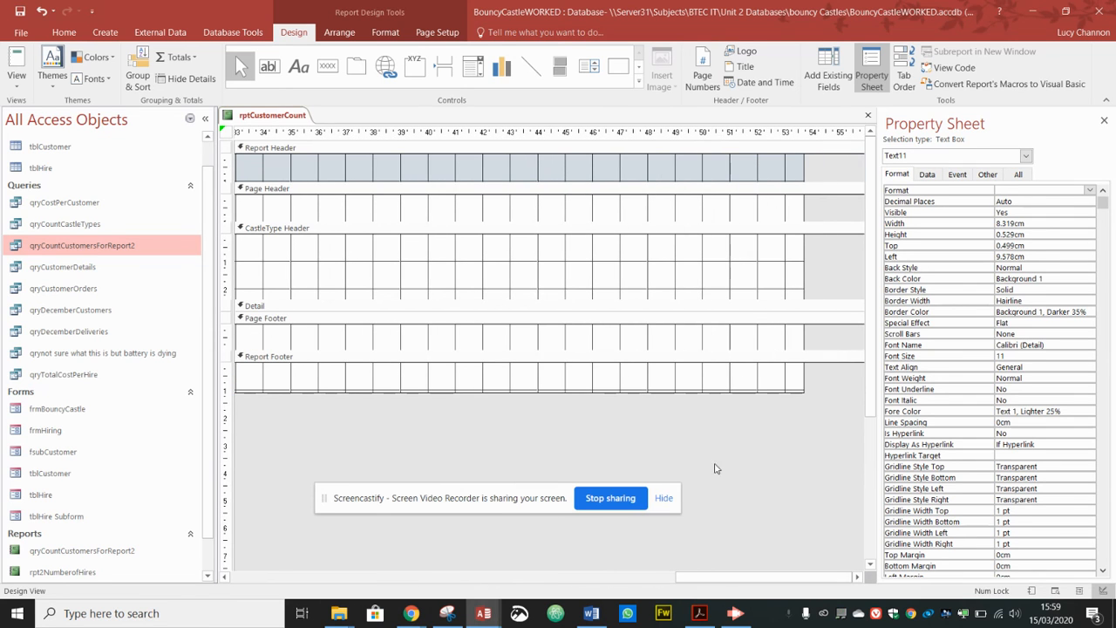
pyautogui.moveTo(804, 271); pyautogui.dragTo(266, 270)
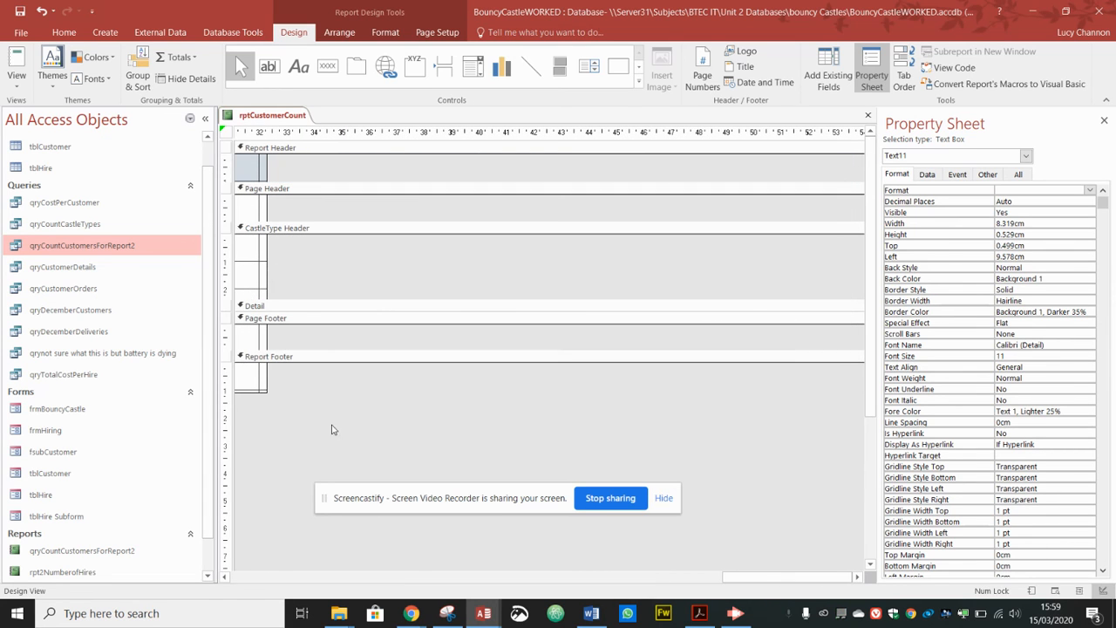
pyautogui.moveTo(735, 580); pyautogui.dragTo(514, 580)
pyautogui.click(735, 613)
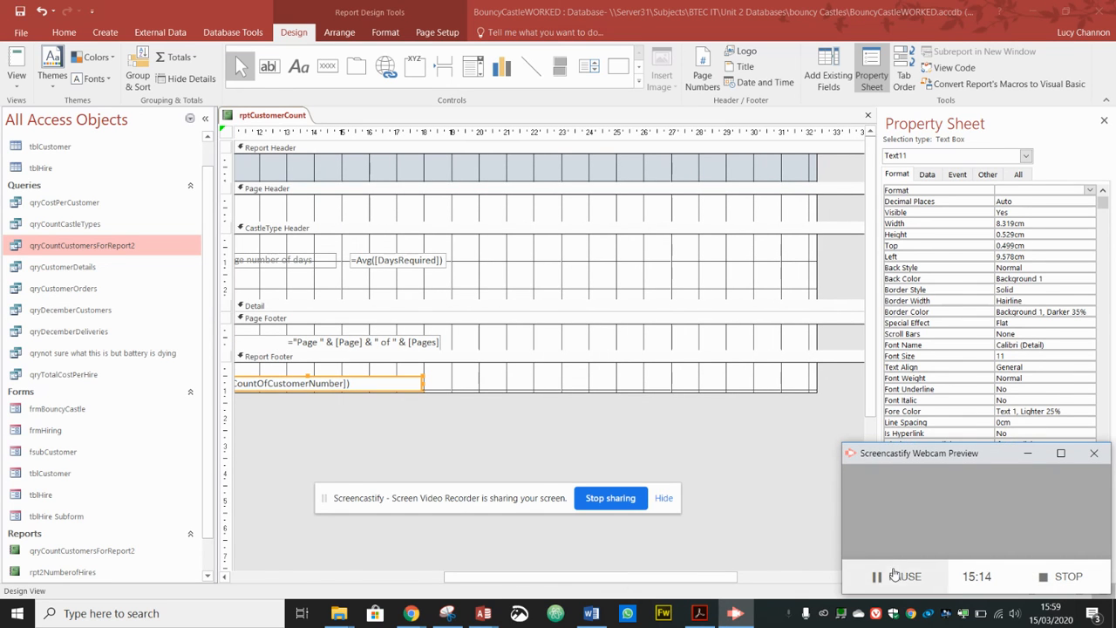
pyautogui.click(898, 577)
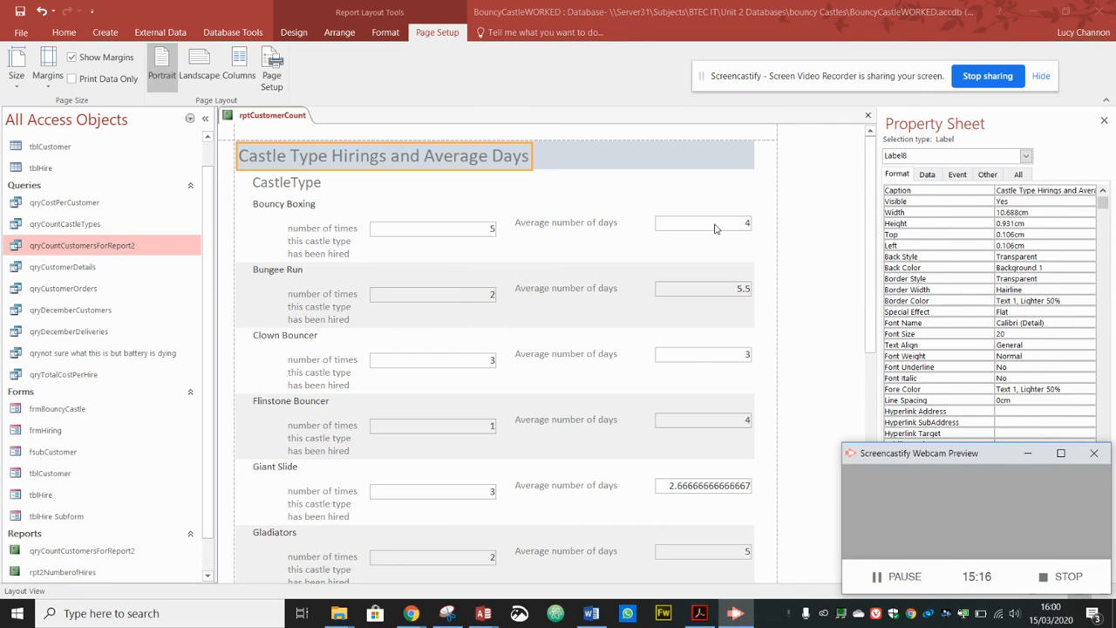
pyautogui.click(745, 224)
# Step: Narrow the average-days and hire-count value boxes to fit their numbers
pyautogui.moveTo(751, 225); pyautogui.dragTo(688, 224)
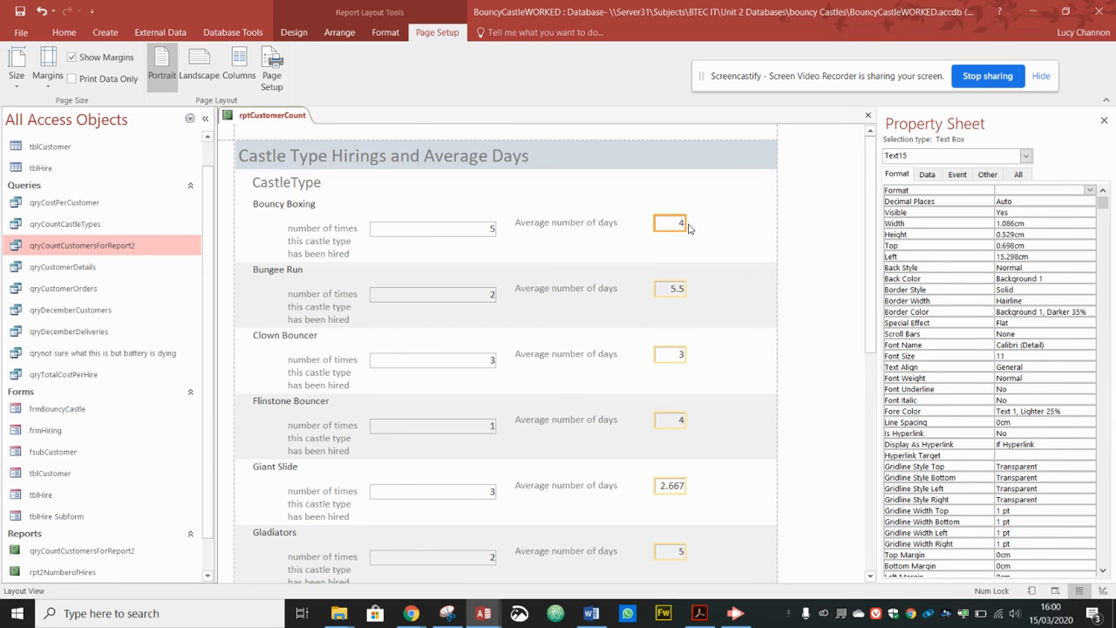
pyautogui.click(479, 237)
pyautogui.moveTo(496, 229); pyautogui.dragTo(438, 225)
pyautogui.moveTo(370, 228); pyautogui.dragTo(408, 239)
# Step: Lower the Average number of days label and value slightly so the rows line up
pyautogui.click(342, 242)
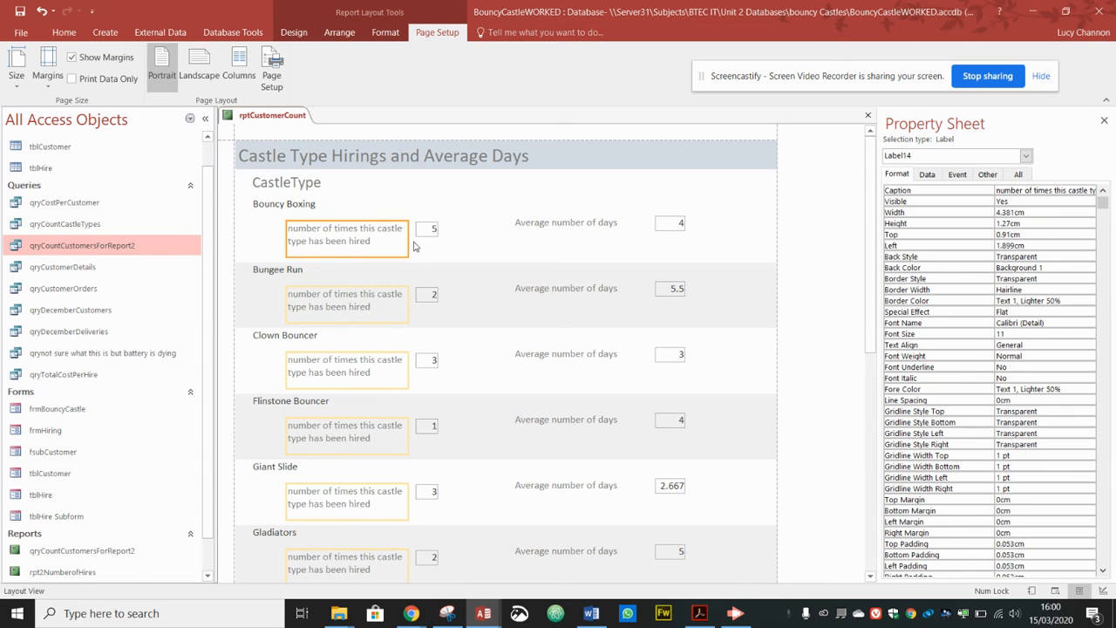
pyautogui.click(574, 222)
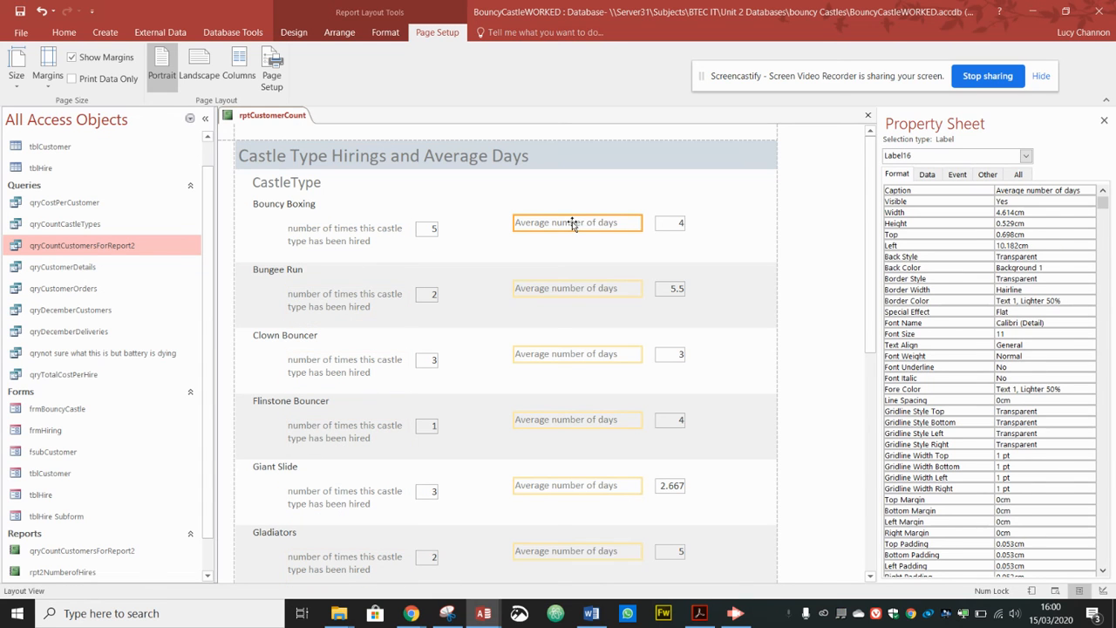
pyautogui.keyDown('shift'); pyautogui.click(674, 228); pyautogui.keyUp('shift')
pyautogui.moveTo(674, 229); pyautogui.dragTo(676, 232)
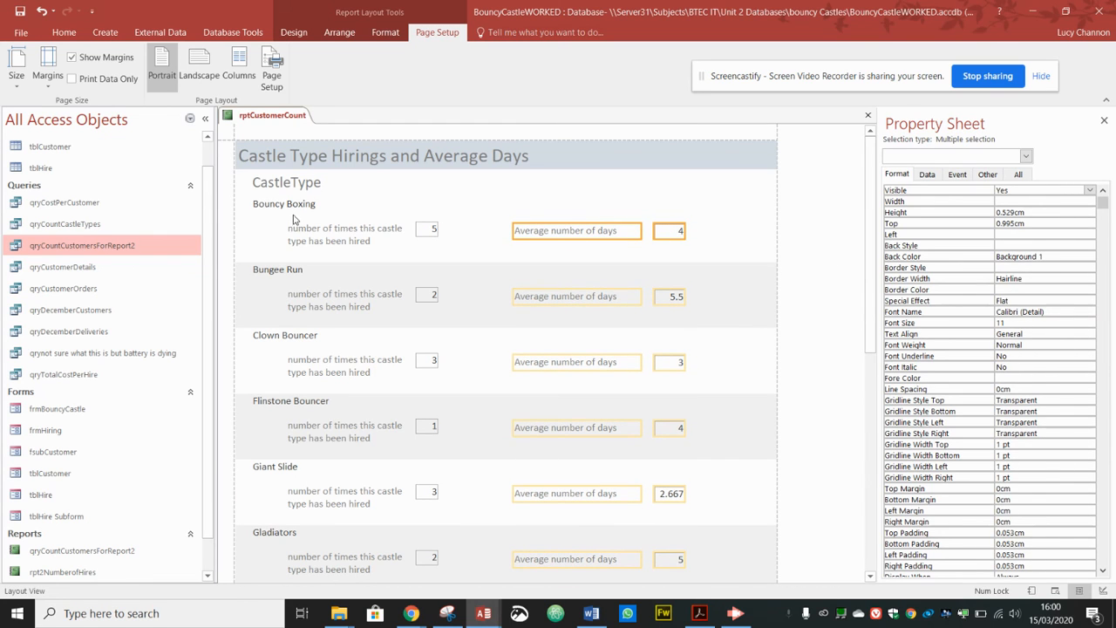
pyautogui.moveTo(871, 256); pyautogui.dragTo(873, 437)
# Step: Narrow the report footer's customer total box to fit the value 21
pyautogui.click(690, 543)
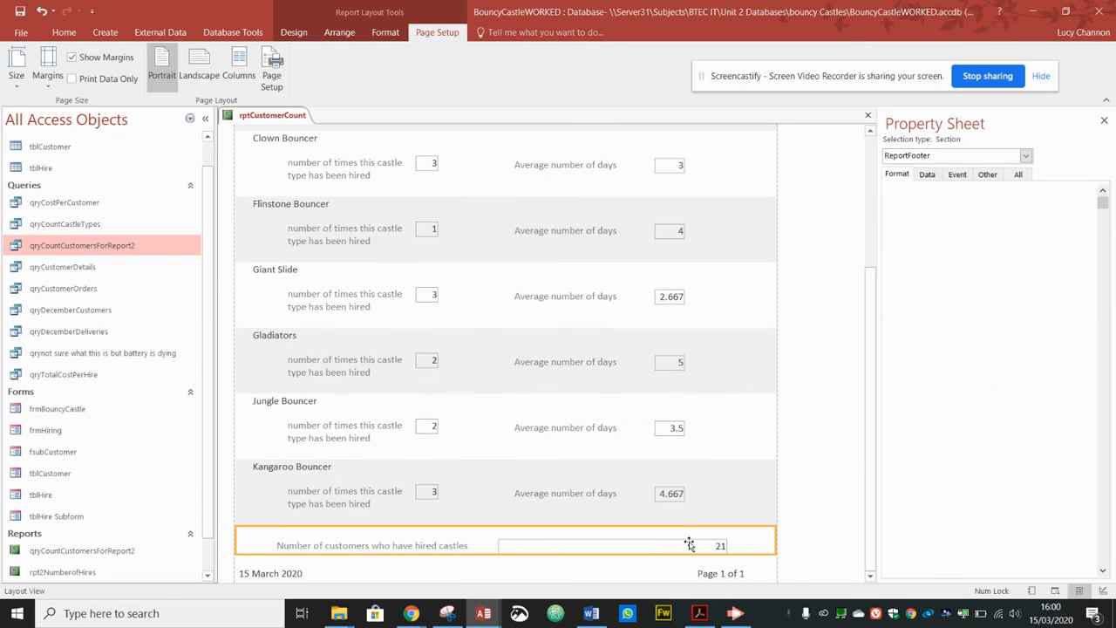
pyautogui.click(690, 544)
pyautogui.moveTo(728, 548); pyautogui.dragTo(538, 539)
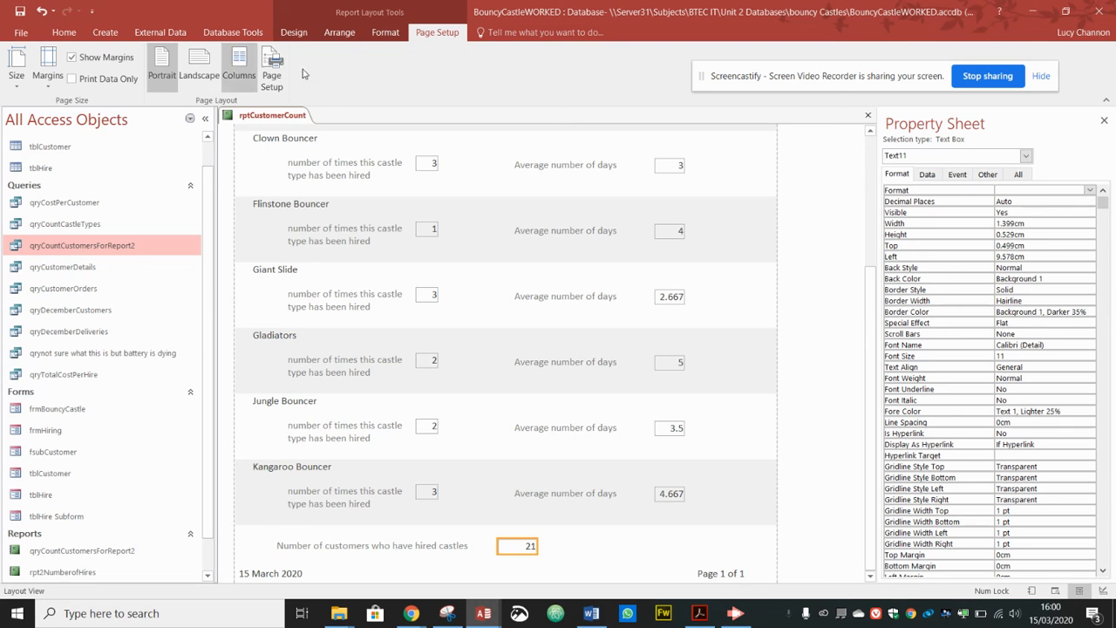
# Step: Confirm in Print Preview that rptCustomerCount fits one page, then go to the File Info page
pyautogui.click(294, 32)
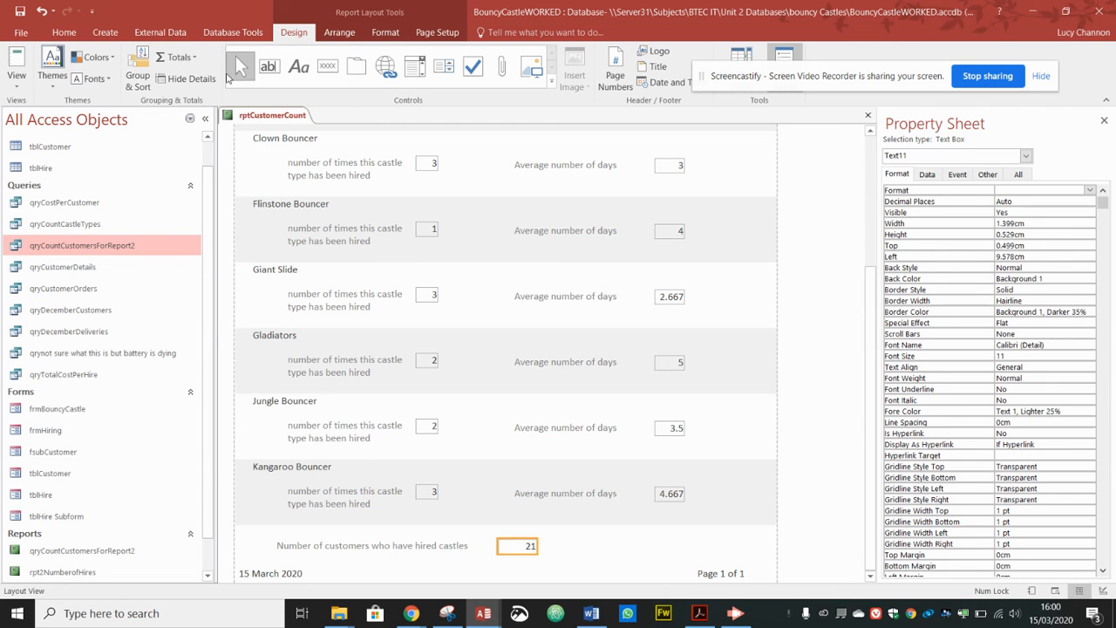
pyautogui.click(16, 70)
pyautogui.click(52, 140)
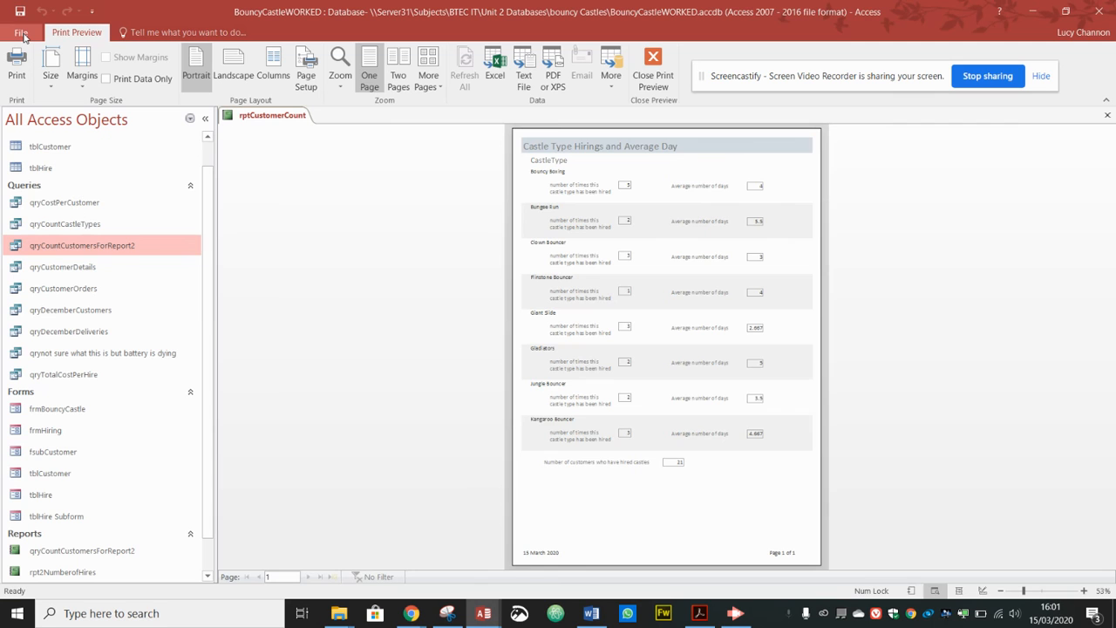
pyautogui.click(667, 66)
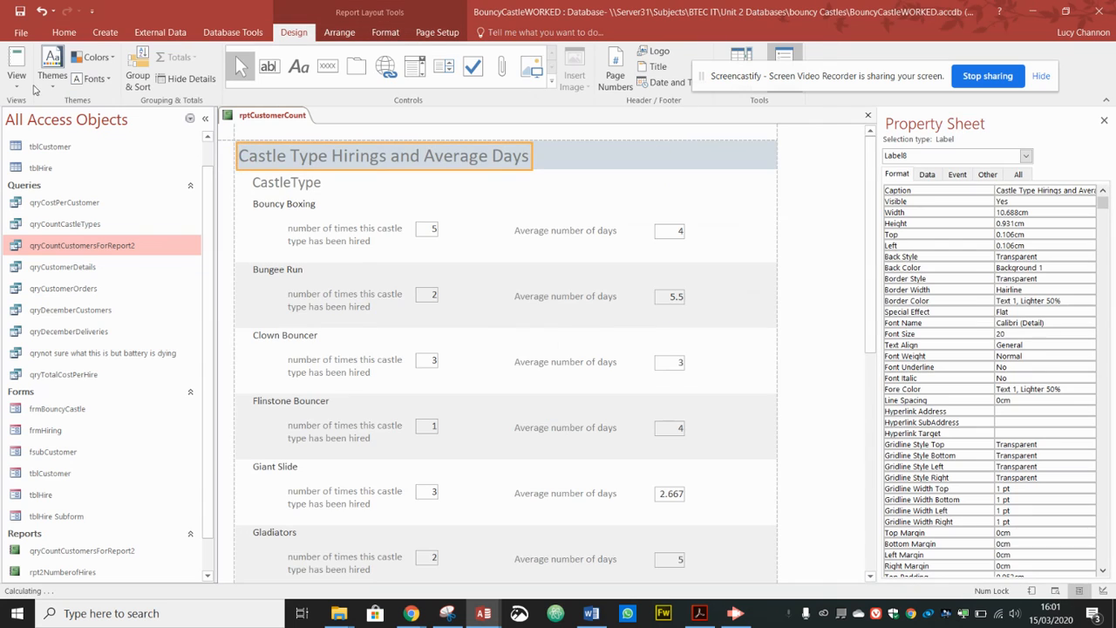
pyautogui.click(23, 35)
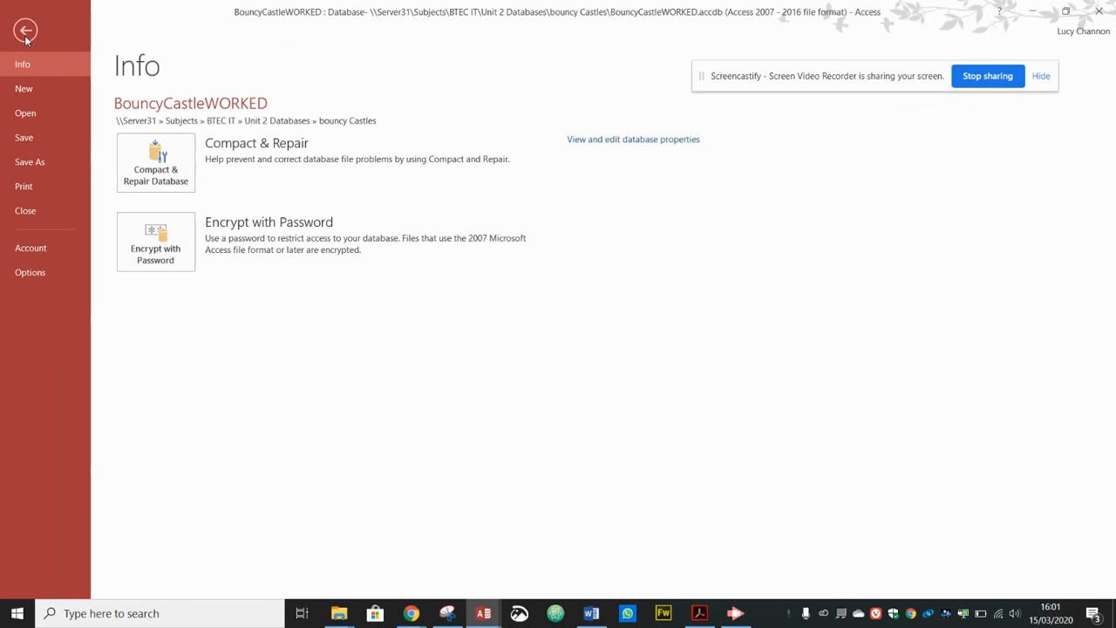
# Step: Publish rptCustomerCount as a PDF to Documents under an activity3 file name with the learner's details
pyautogui.click(47, 161)
pyautogui.click(215, 186)
pyautogui.click(563, 155)
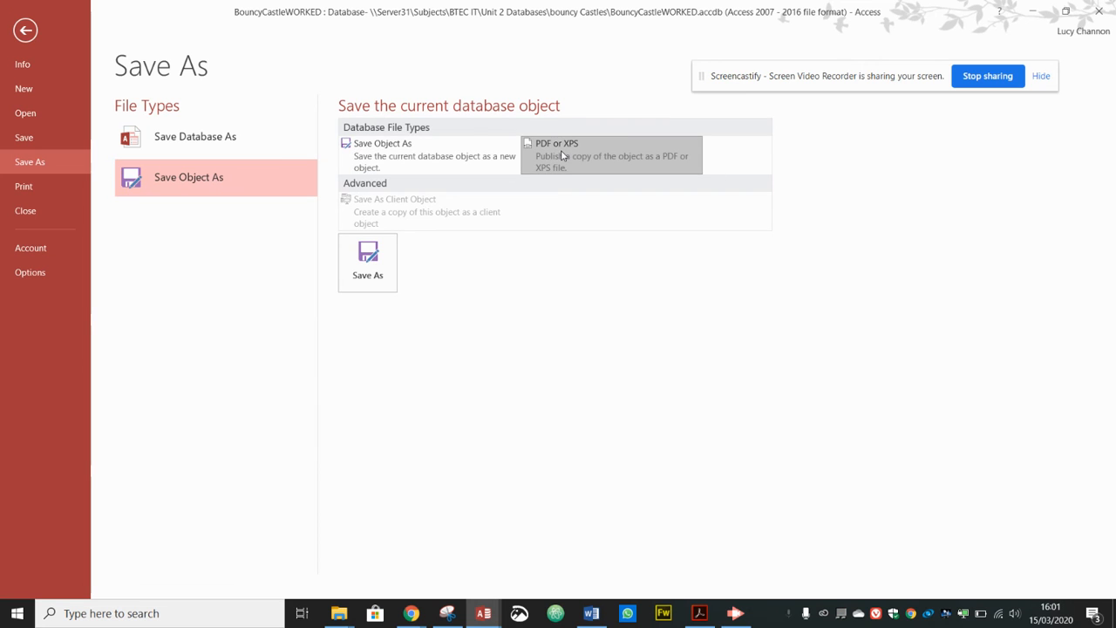
pyautogui.click(378, 268)
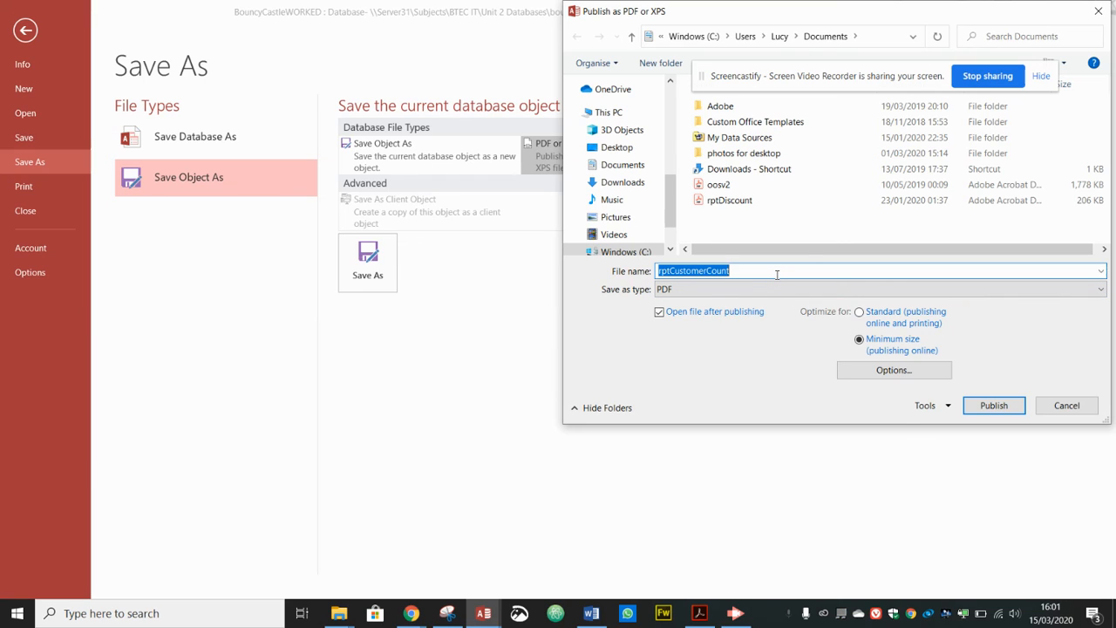
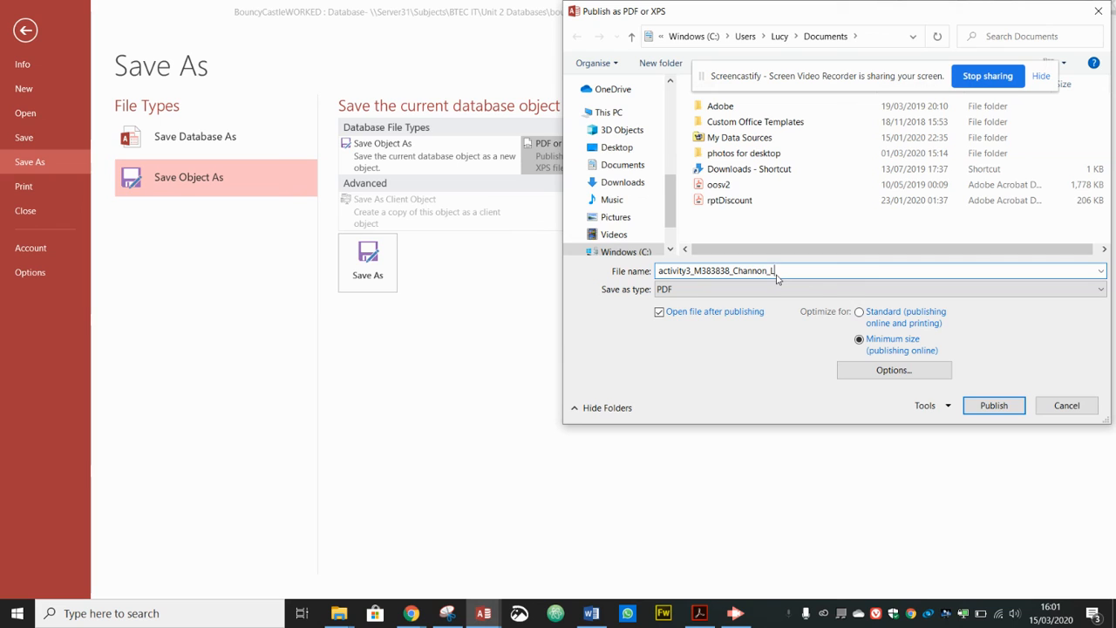
pyautogui.click(994, 405)
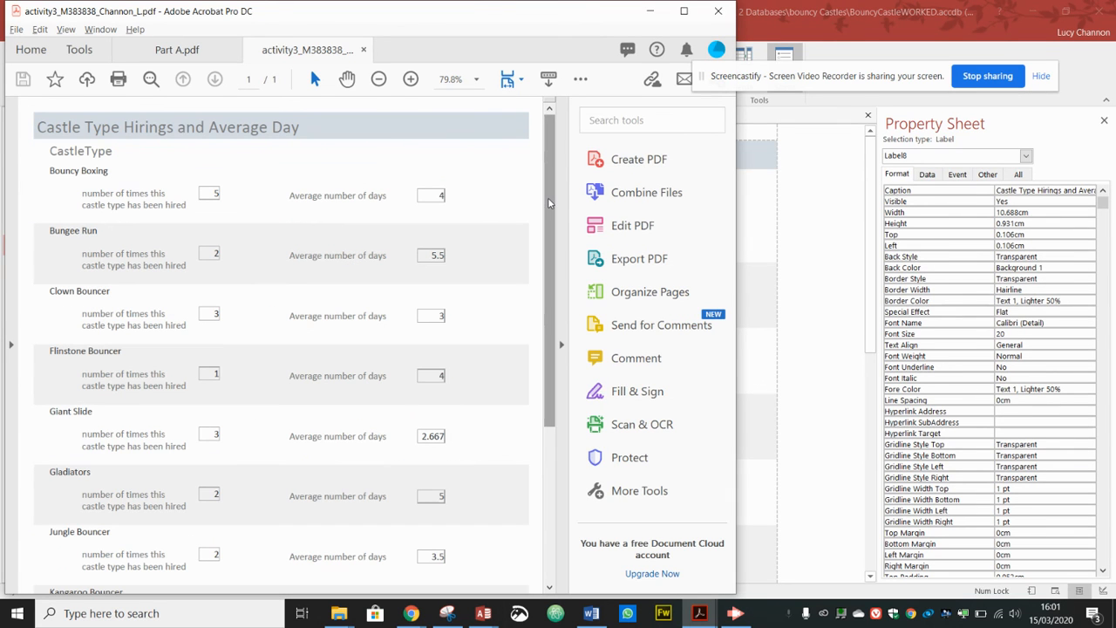
# Step: Review the one-page PDF in Acrobat, minimize it, and close the rptCustomerCount tab in Access
pyautogui.moveTo(549, 199); pyautogui.dragTo(532, 184)
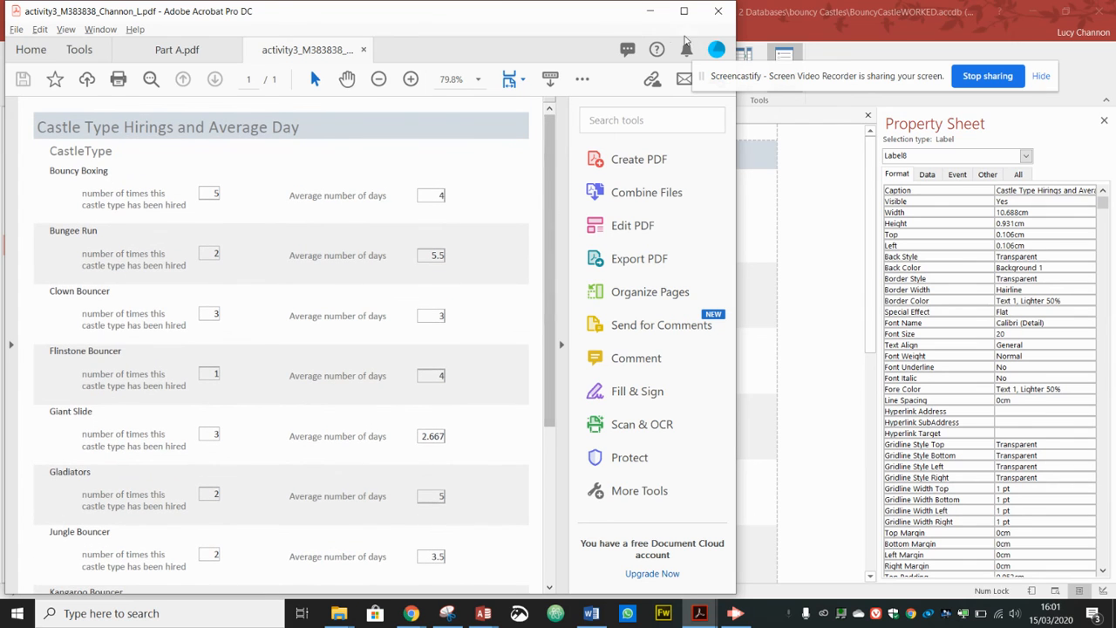
pyautogui.click(649, 11)
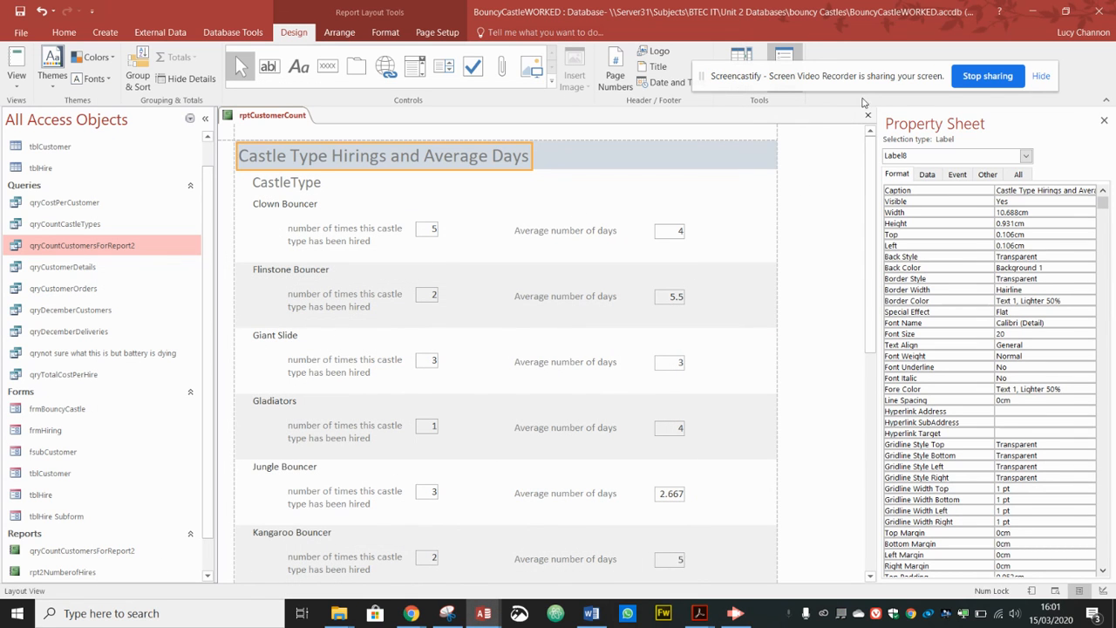
pyautogui.click(868, 114)
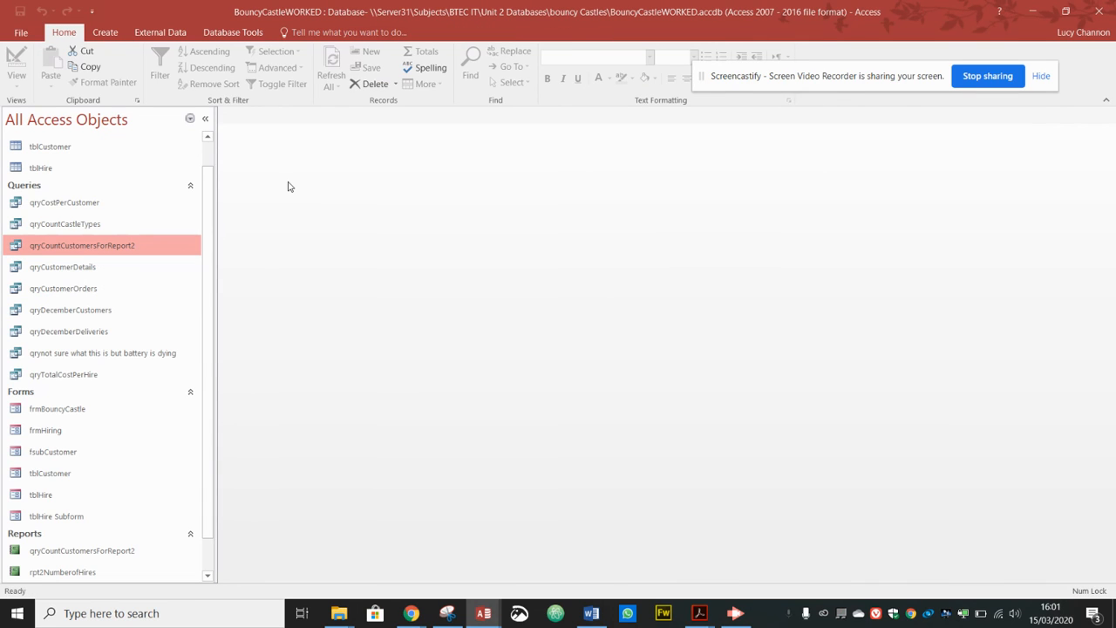
# Step: Open qryCountCustomersForReport2, inspect its Design view, then switch back to Datasheet View's 21 rows
pyautogui.doubleClick(50, 249)
pyautogui.click(16, 68)
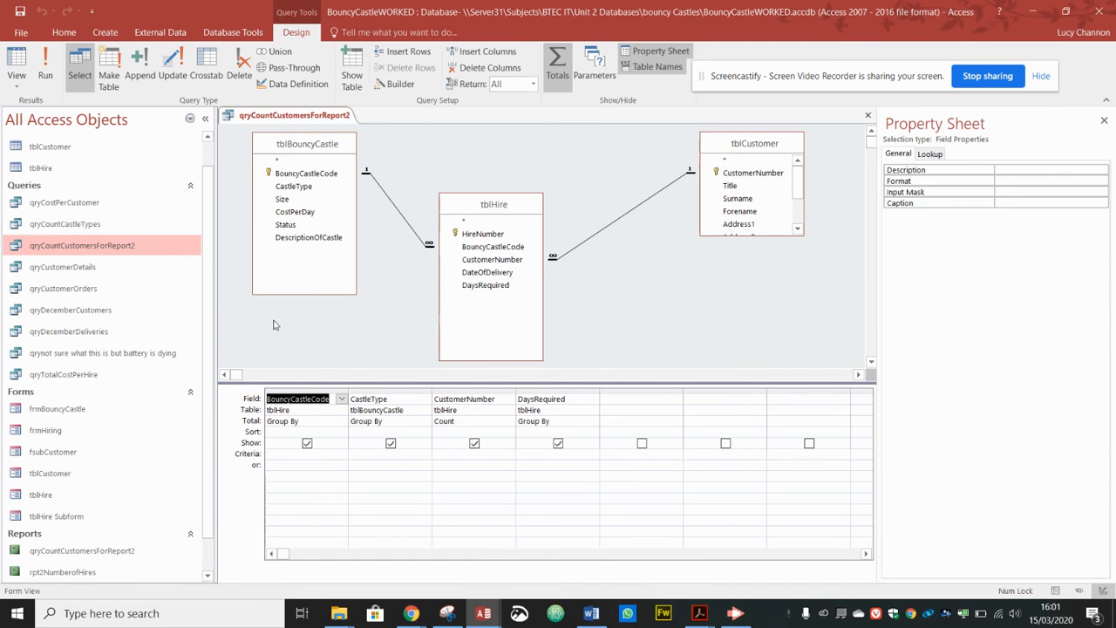
pyautogui.click(17, 84)
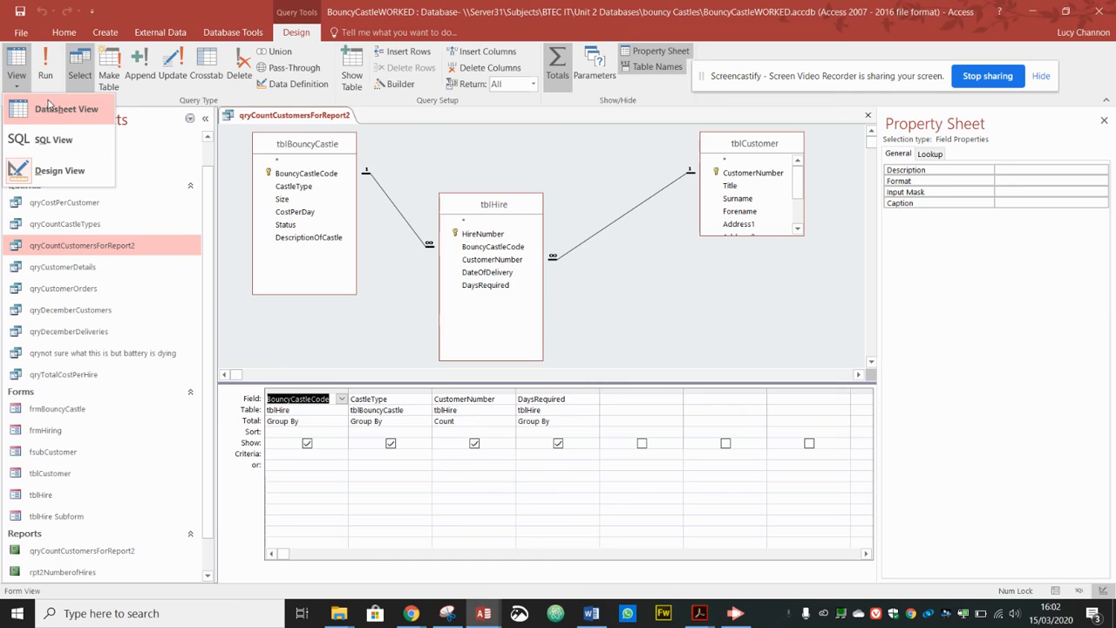
pyautogui.click(49, 107)
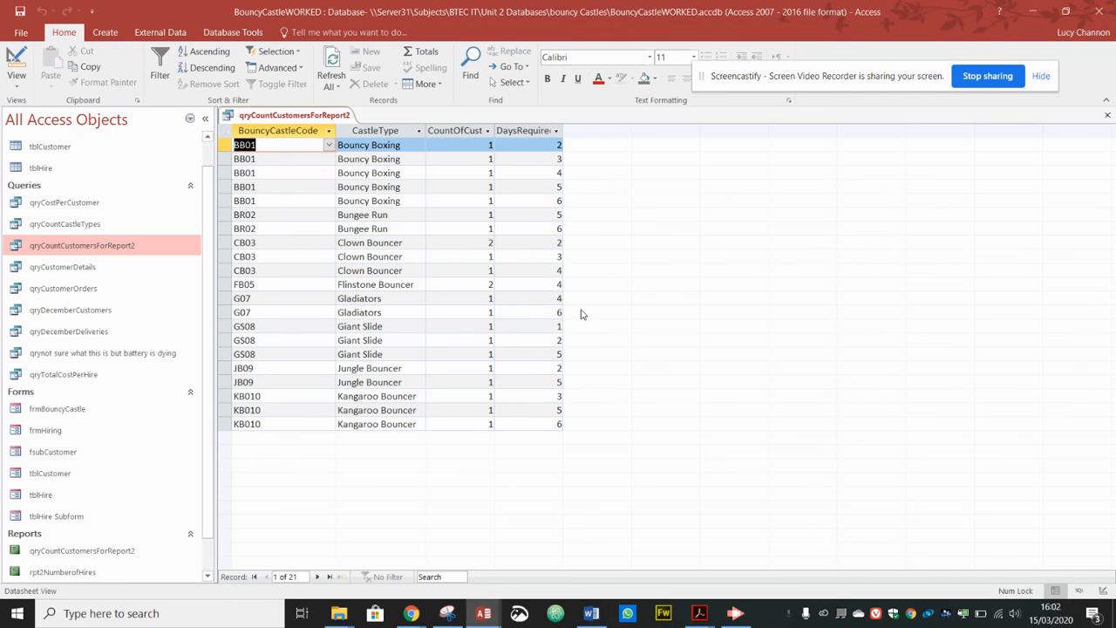